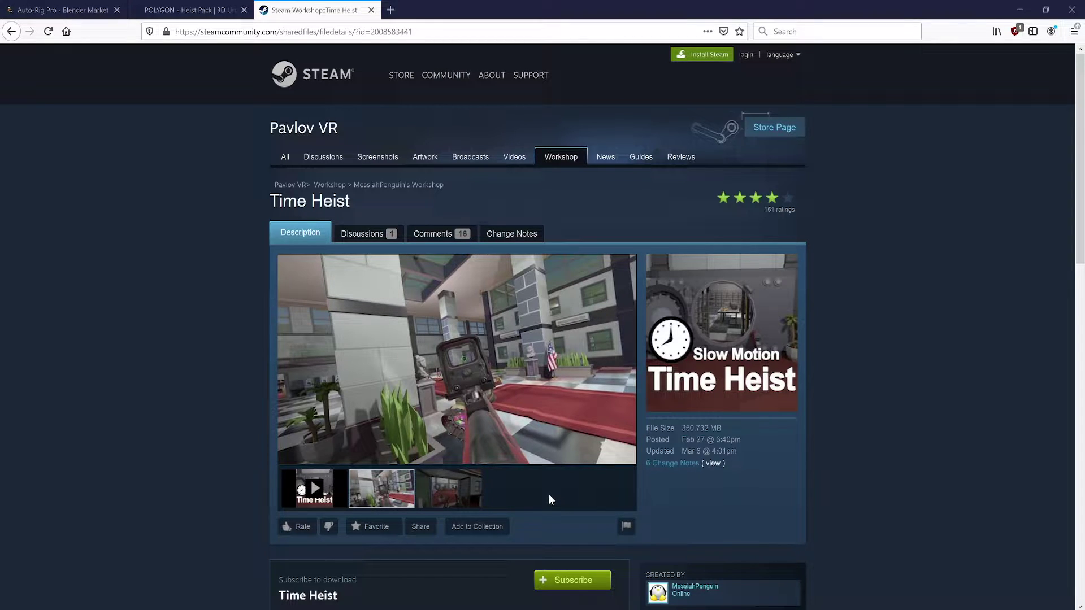
Review the Auto-Rig Pro product page on Blender Market, including its title, product versions and purchase details.
left_click(51, 7)
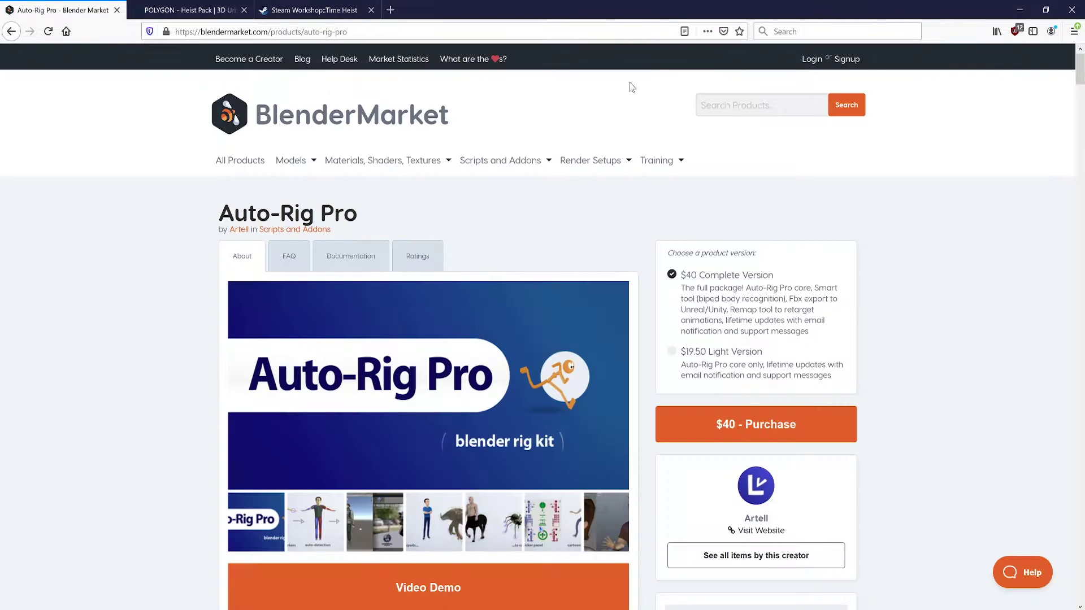
mouse_move(287, 155)
left_click_drag(209, 219, 412, 220)
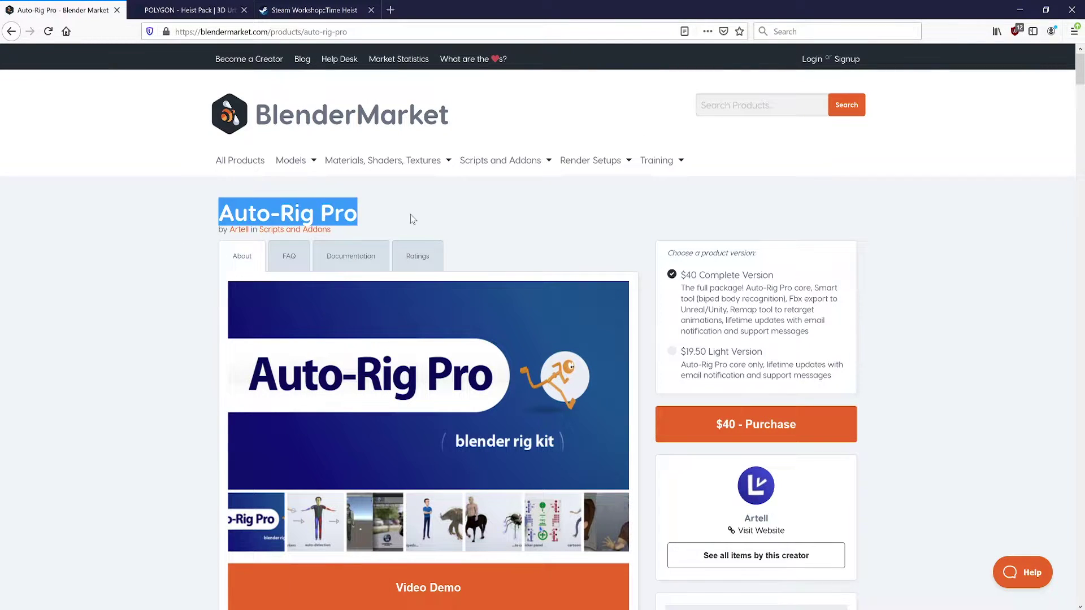
left_click(442, 221)
scroll(721, 277, "down", 2)
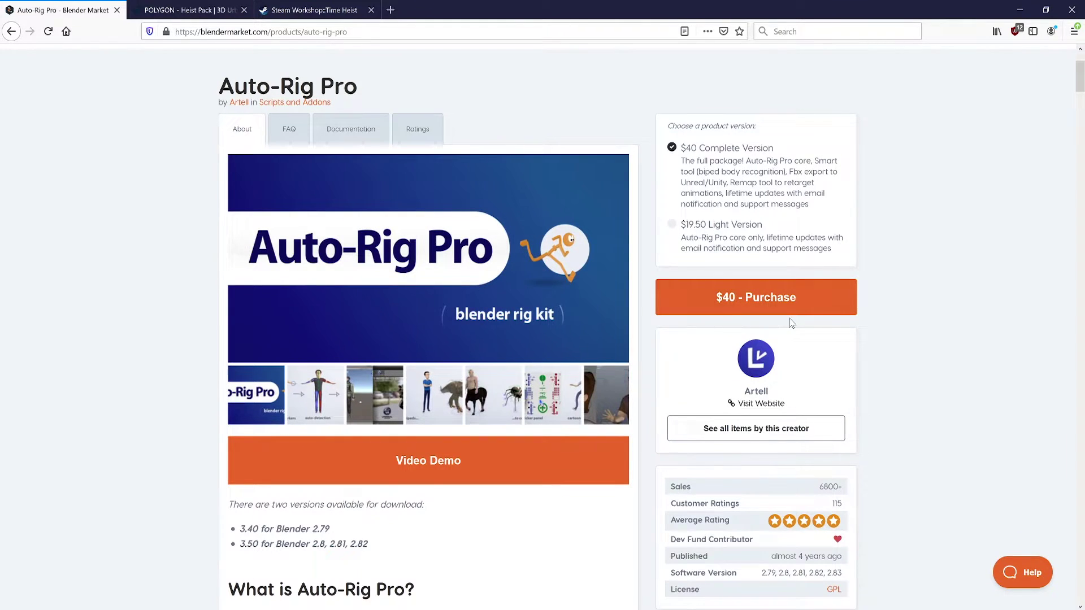
scroll(791, 323, "up", 2)
Review the POLYGON - Heist Pack page on the Unity Asset Store, including its title and preview images.
left_click(214, 7)
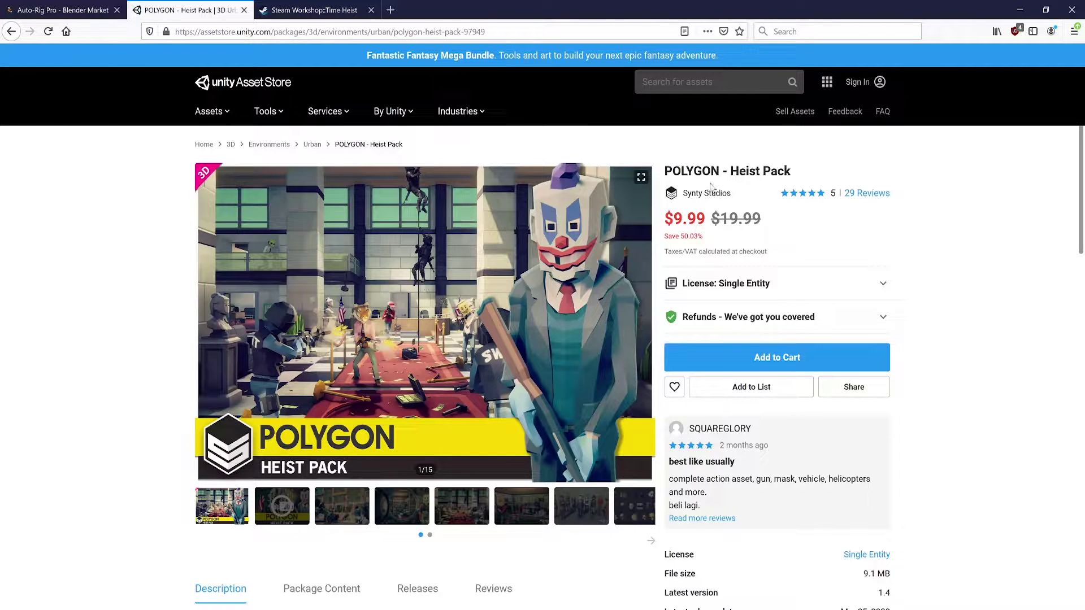
left_click_drag(665, 171, 817, 172)
left_click(817, 172)
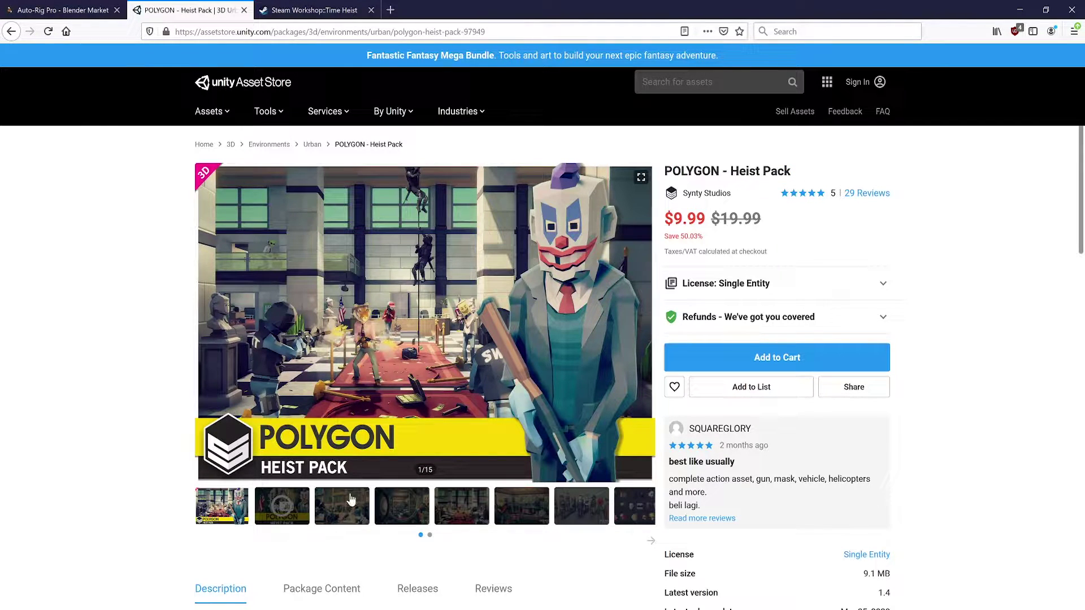
left_click(559, 516)
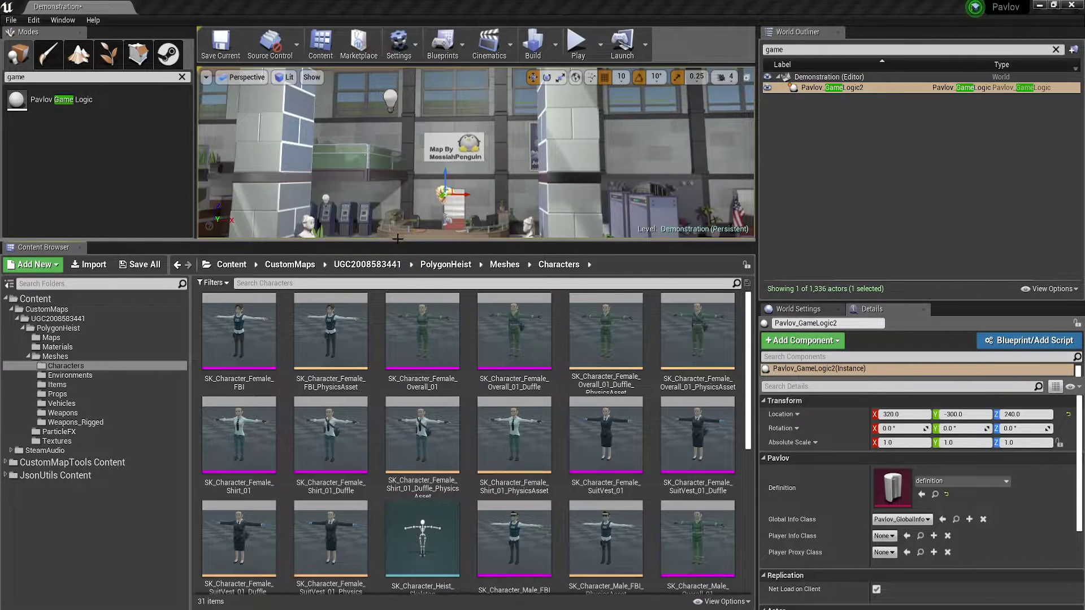
In the Unreal Editor, examine the character skeletal meshes in PolygonHeist's Meshes > Characters folder.
left_click_drag(398, 240, 399, 254)
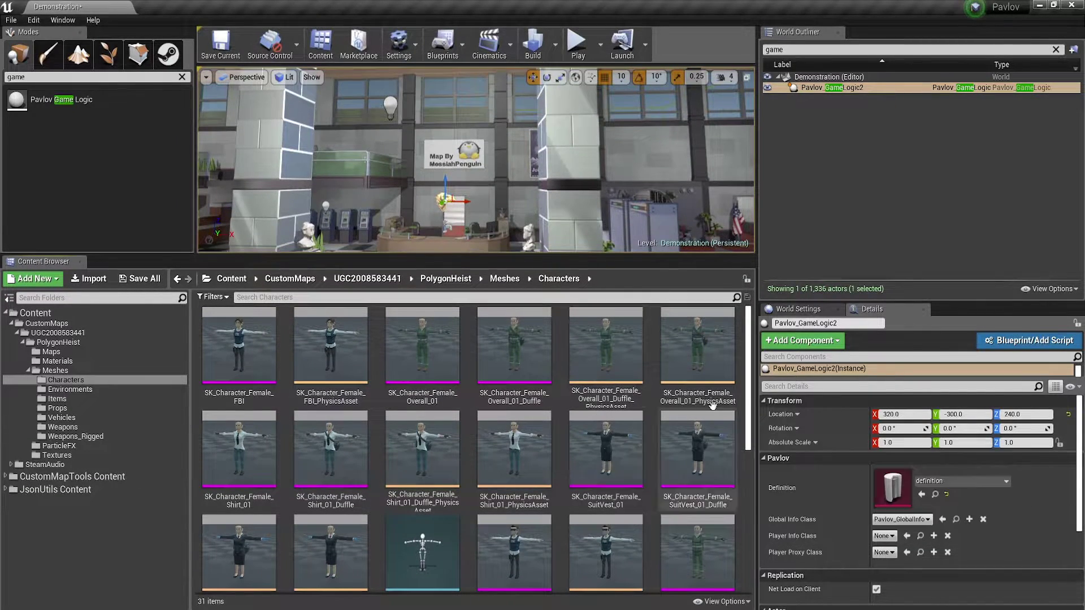
scroll(475, 398, "down", 5)
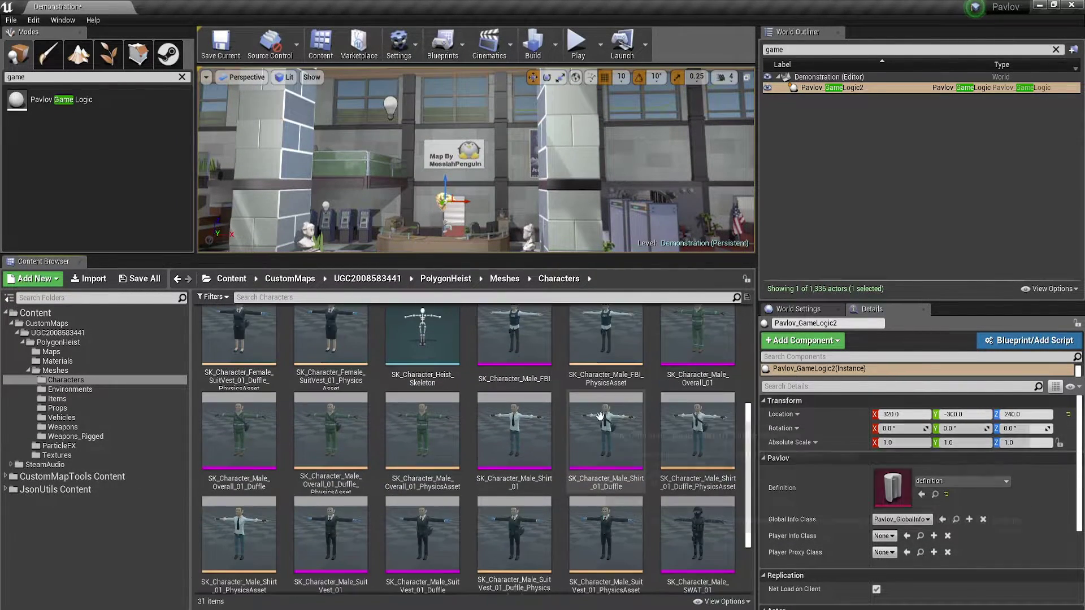
scroll(659, 426, "up", 2)
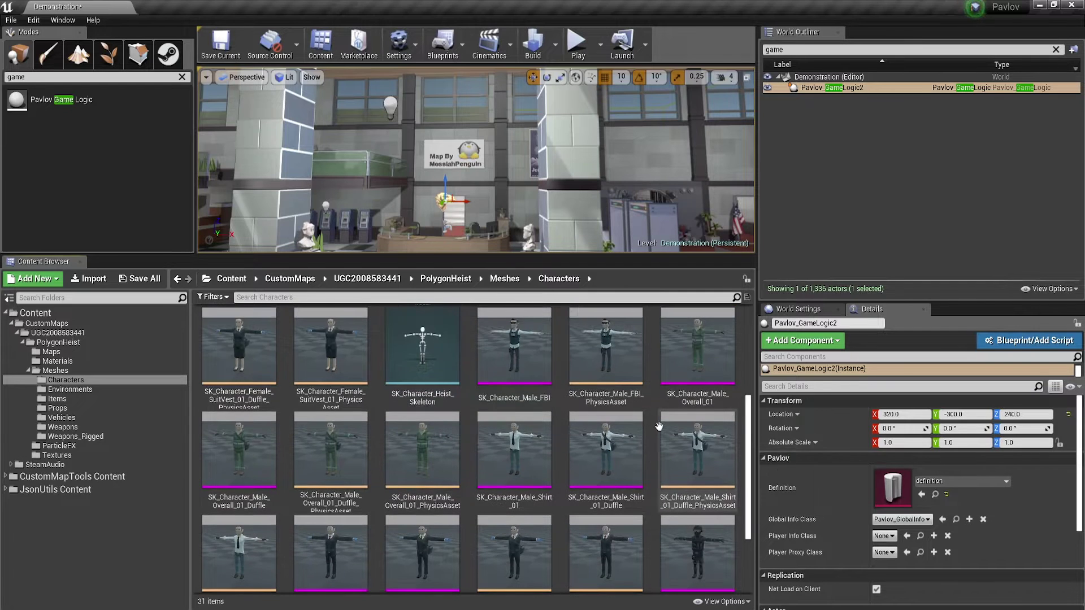
scroll(660, 427, "up", 4)
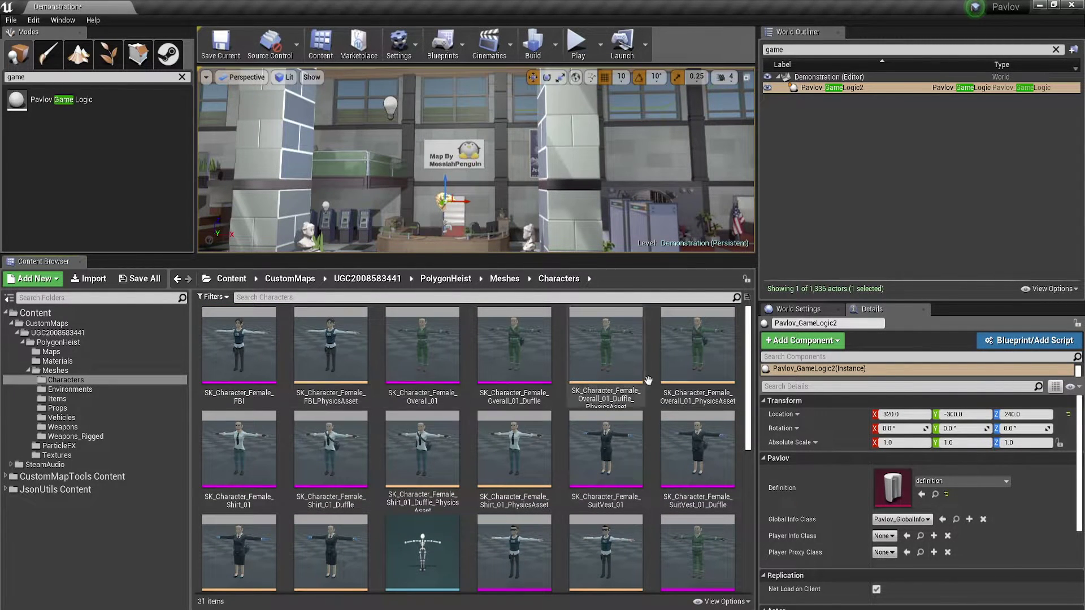
scroll(554, 441, "down", 2)
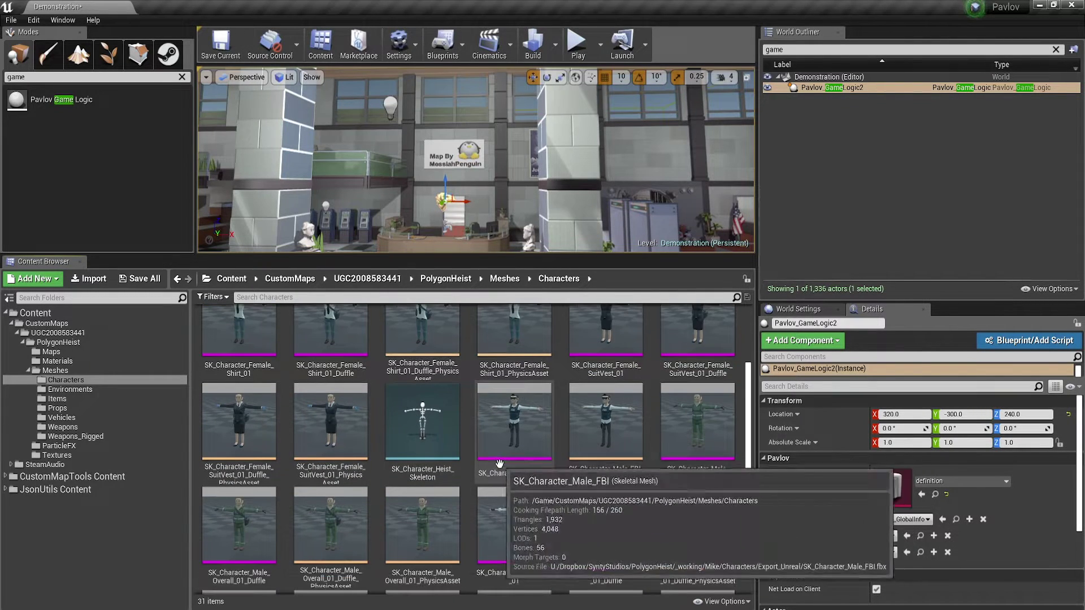
scroll(486, 452, "down", 2)
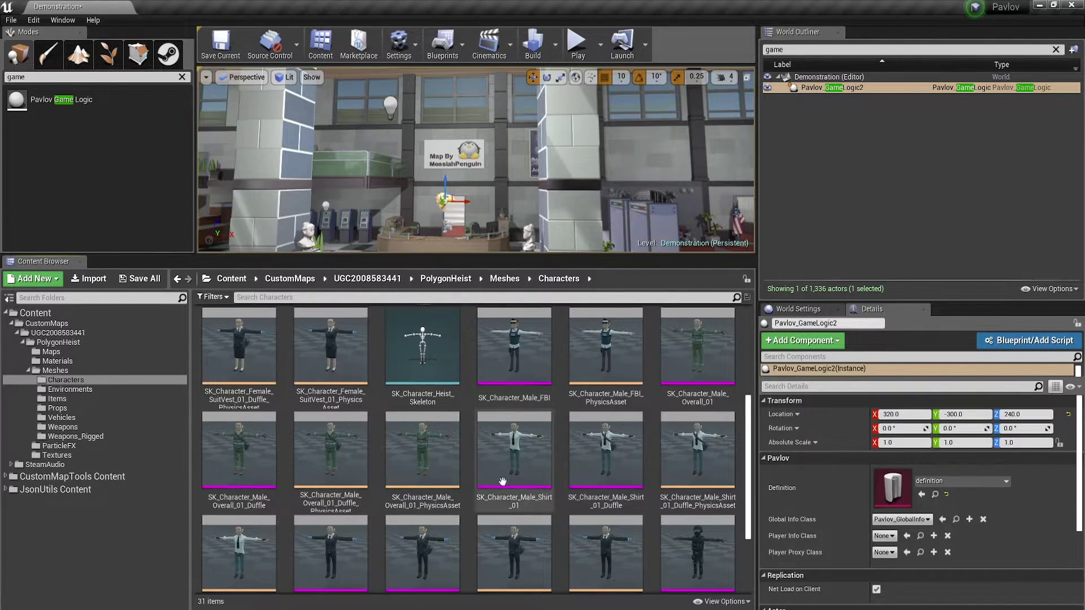
scroll(649, 475, "down", 2)
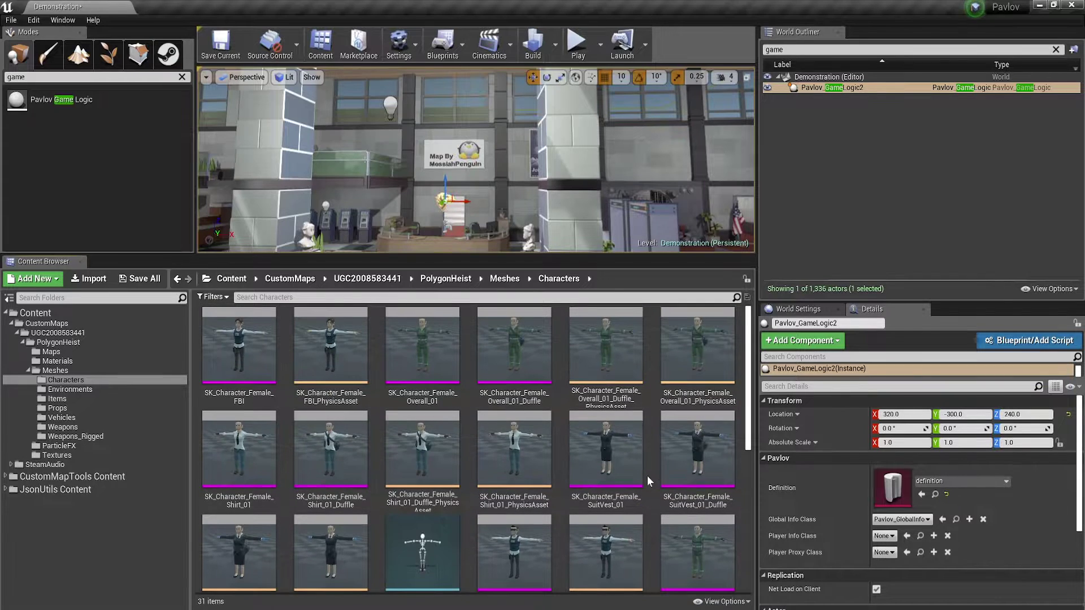
scroll(604, 420, "down", 1)
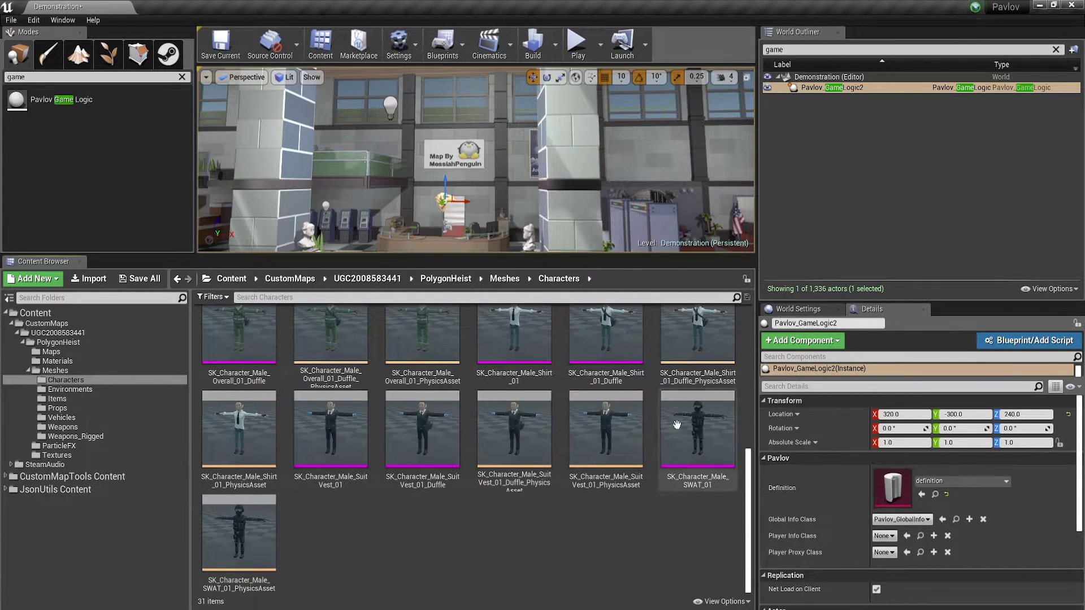
Export the skeletal meshes SK_Character_Male_SWAT_01, SK_Character_Male_FBI and SK_Character_Female_FBI as FBX files into the source files folder, keeping the preset export options.
left_click(705, 418)
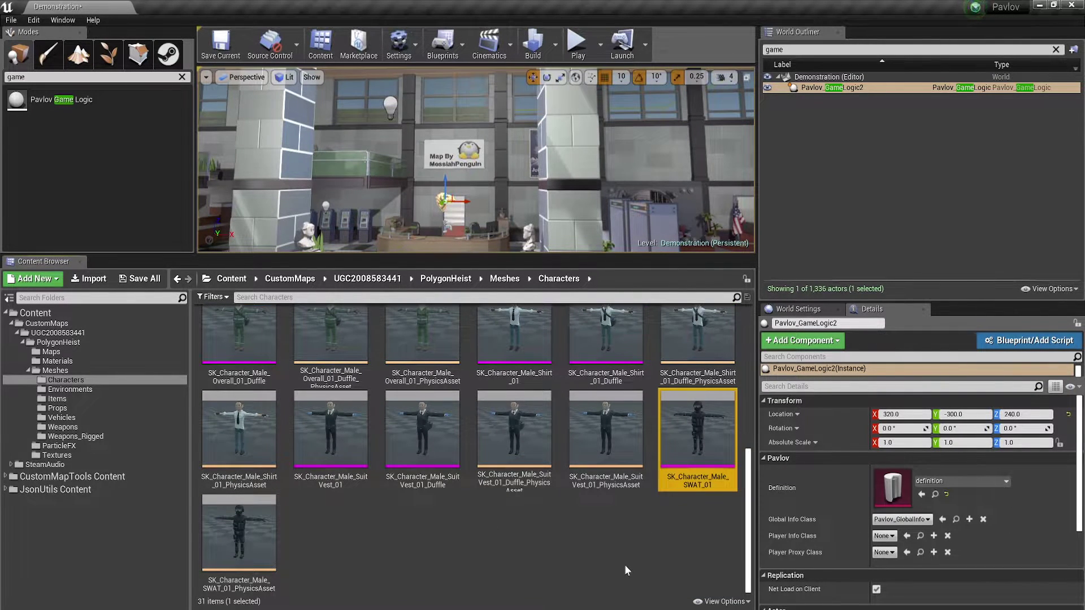
scroll(625, 565, "up", 1)
scroll(624, 564, "up", 1)
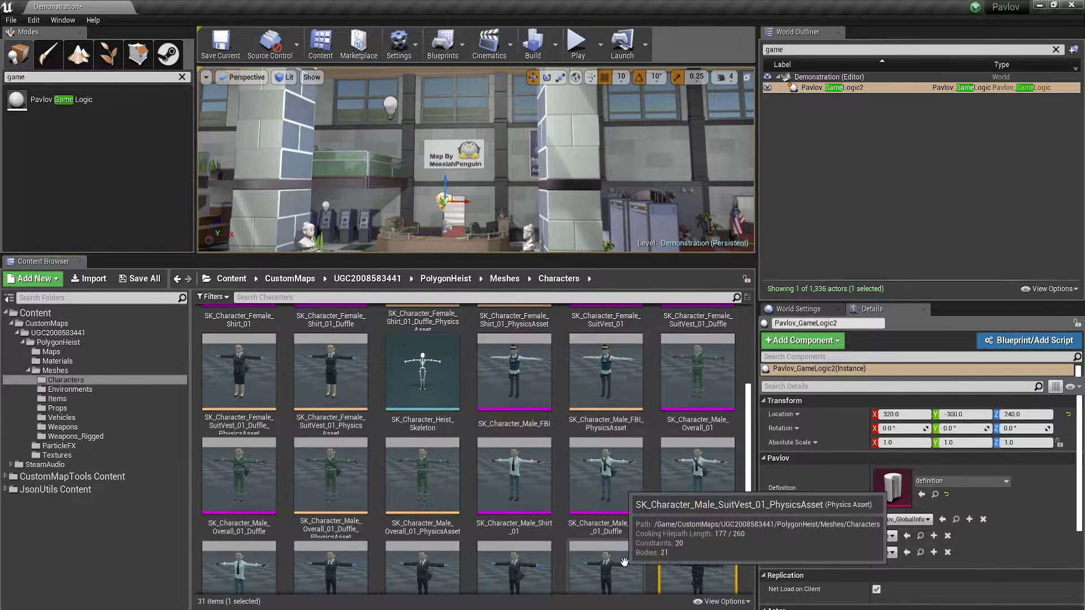
scroll(621, 497, "up", 1)
left_click(538, 472, "ctrl")
scroll(372, 357, "up", 2)
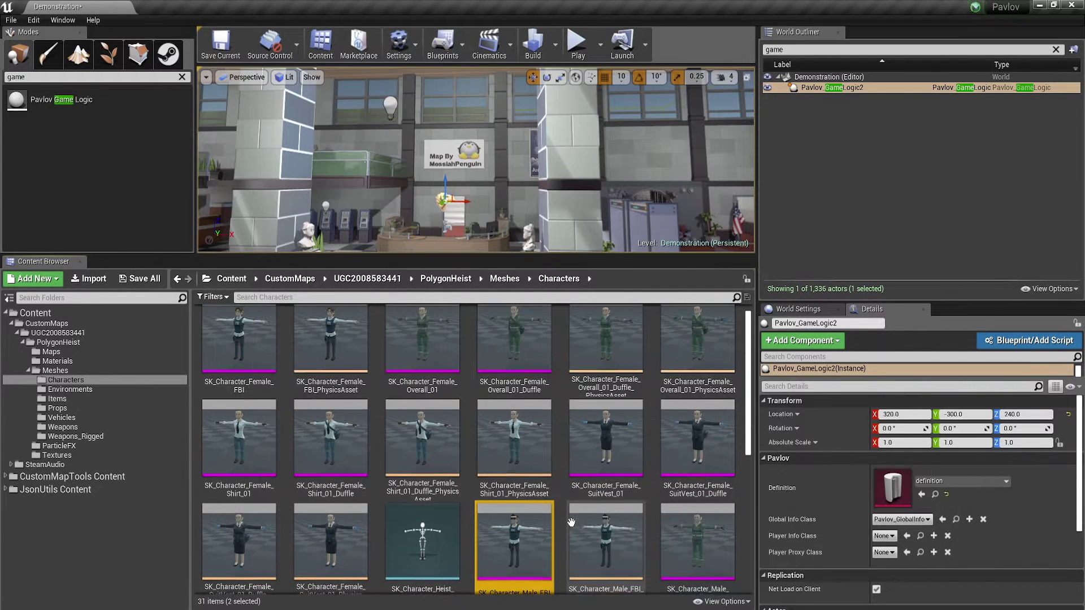
left_click(240, 338, "ctrl")
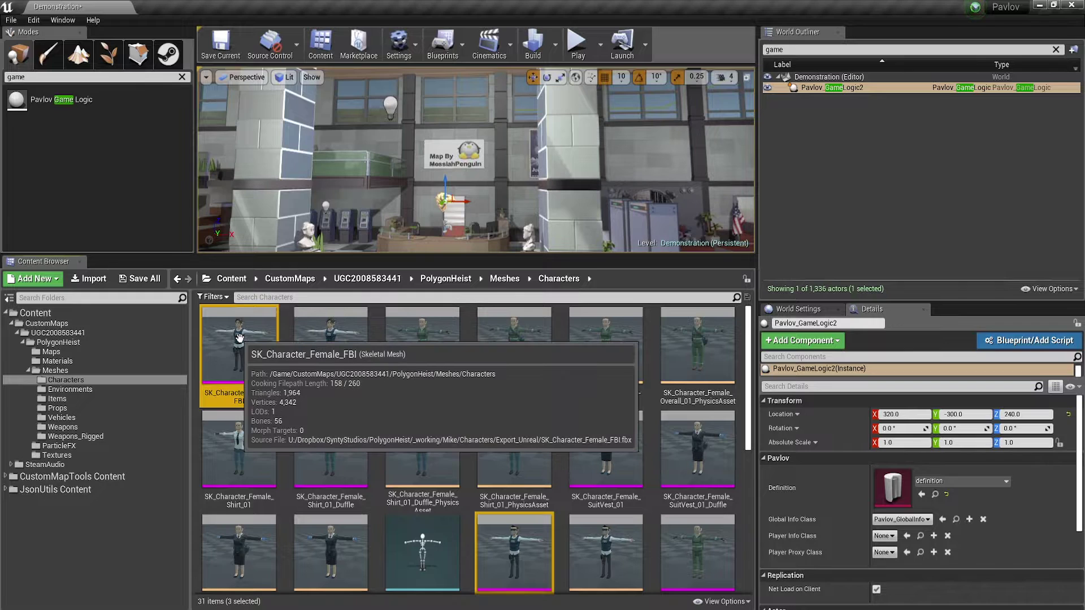
right_click(239, 339)
mouse_move(351, 435)
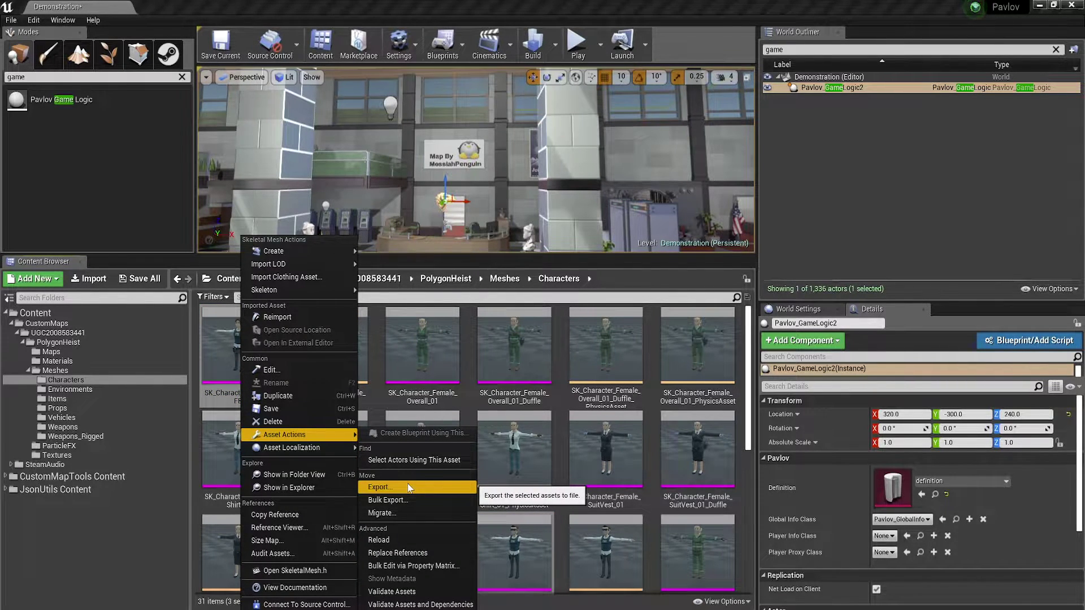
left_click(409, 488)
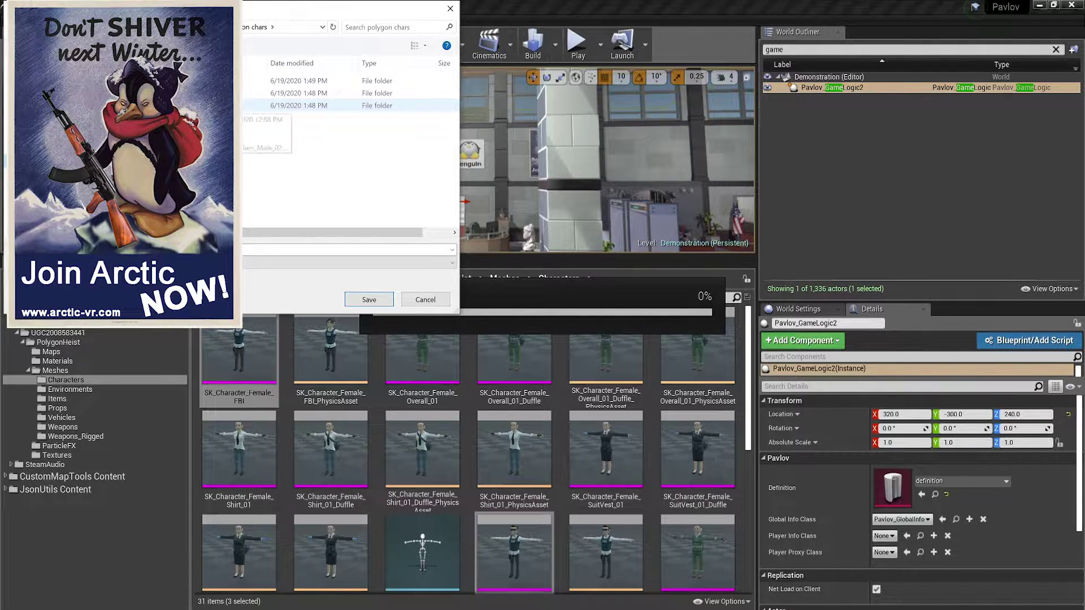
left_click(368, 299)
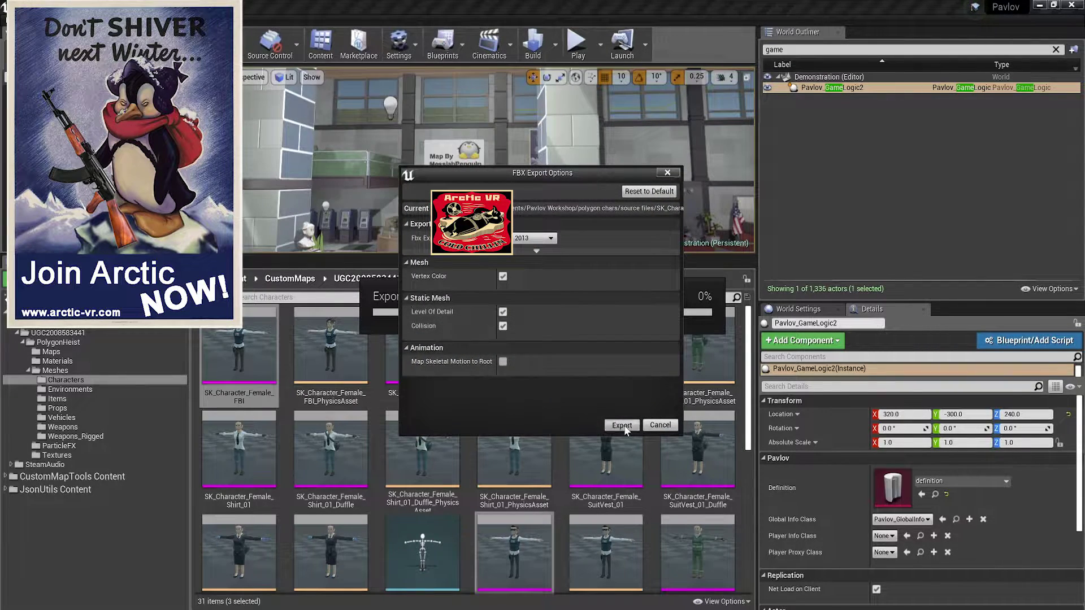
left_click(623, 426)
left_click(369, 299)
left_click(621, 425)
left_click(370, 300)
left_click(622, 425)
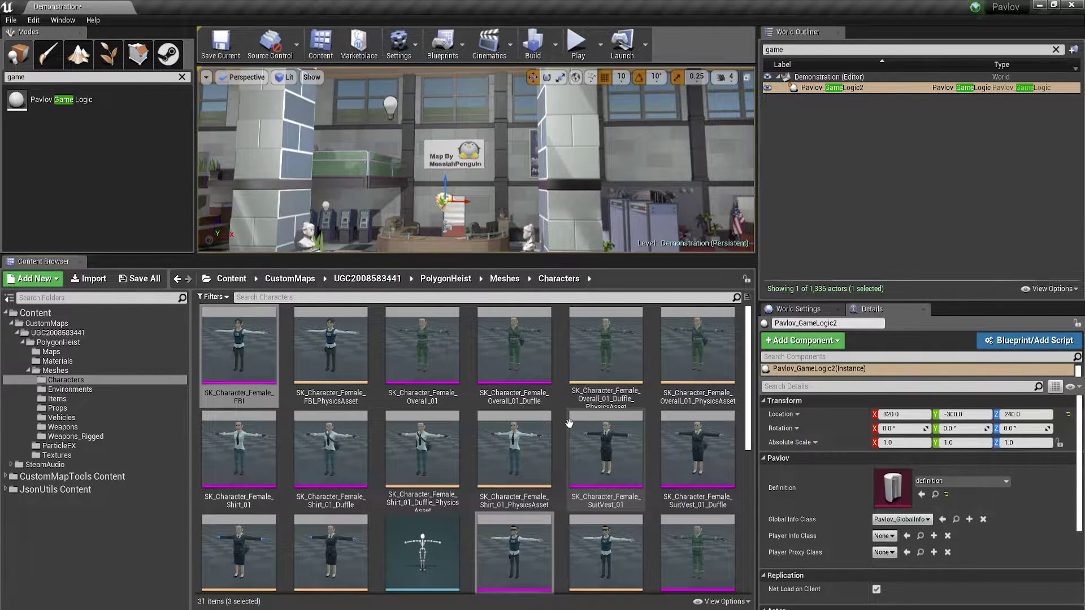
Export the skeletal meshes SK_Character_Male_SuitVest_01, SK_Character_Male_Shirt_01 and SK_Character_Female_Overall_01 as FBX files into the source files folder, keeping the preset export options.
scroll(569, 423, "down", 5)
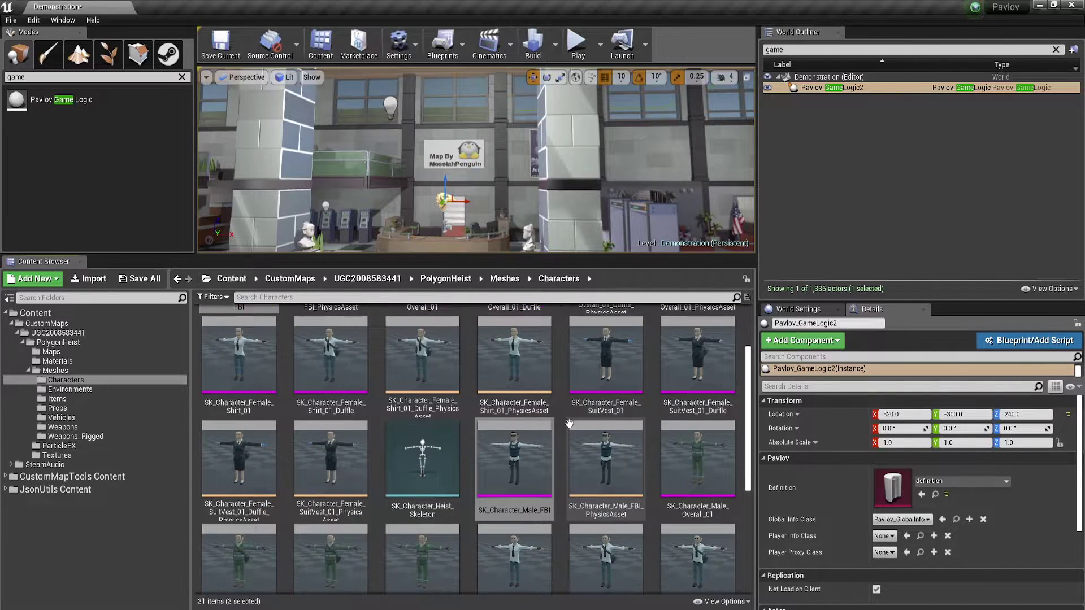
scroll(569, 424, "up", 1)
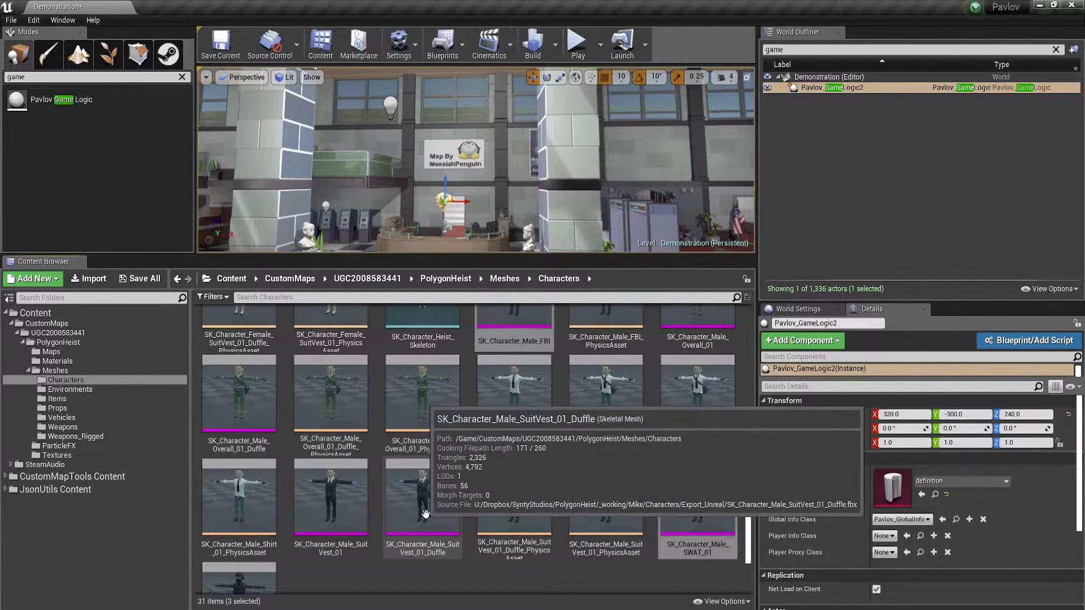
left_click(333, 497)
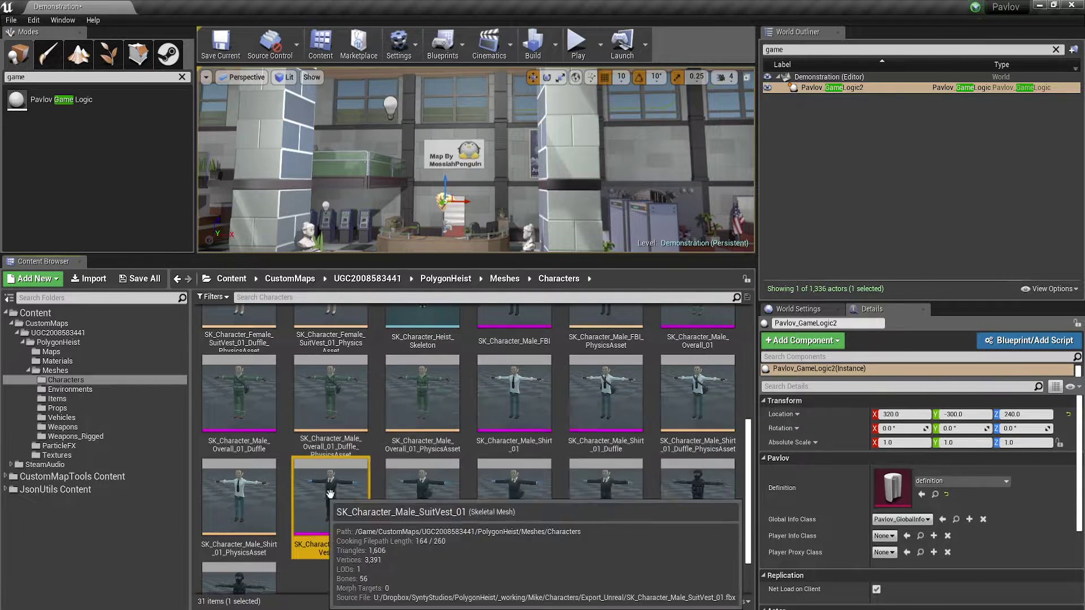
scroll(452, 492, "up", 2)
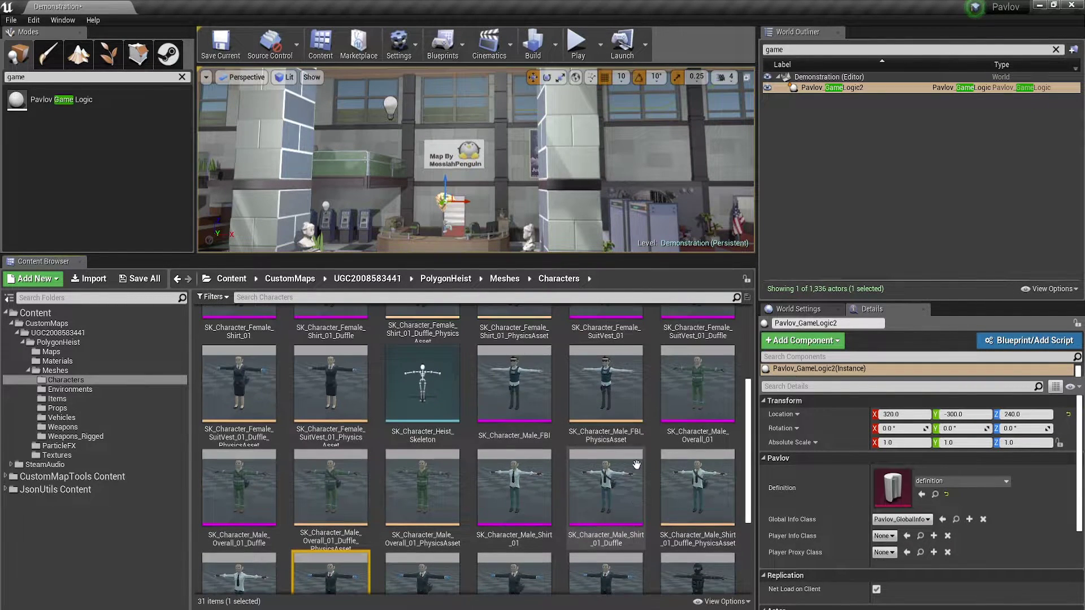
left_click(504, 485, "ctrl")
scroll(569, 506, "up", 2)
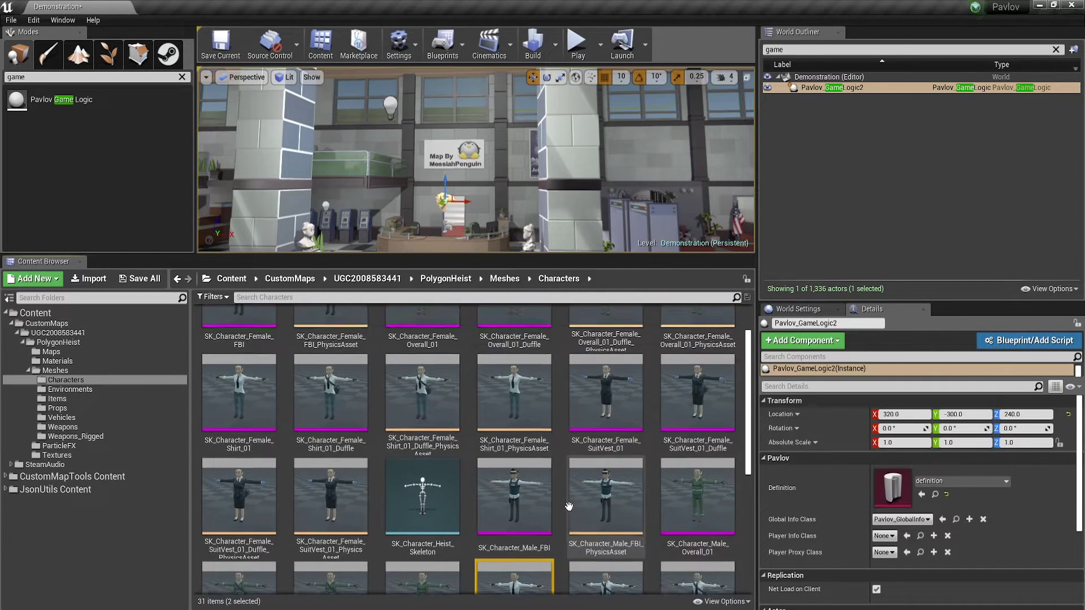
scroll(652, 527, "up", 1)
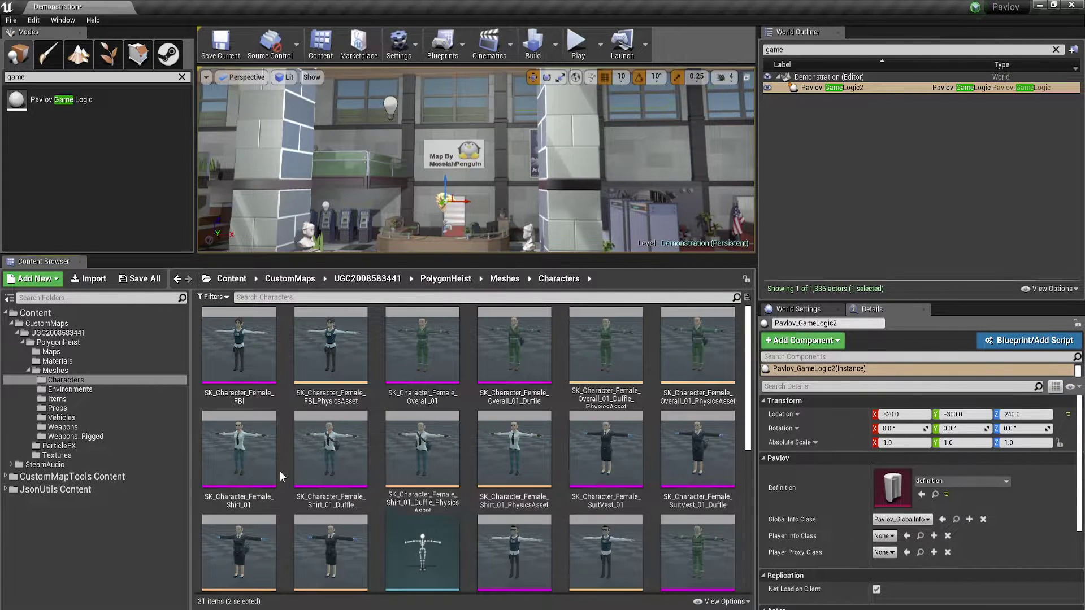
left_click(430, 352, "ctrl")
right_click(412, 337)
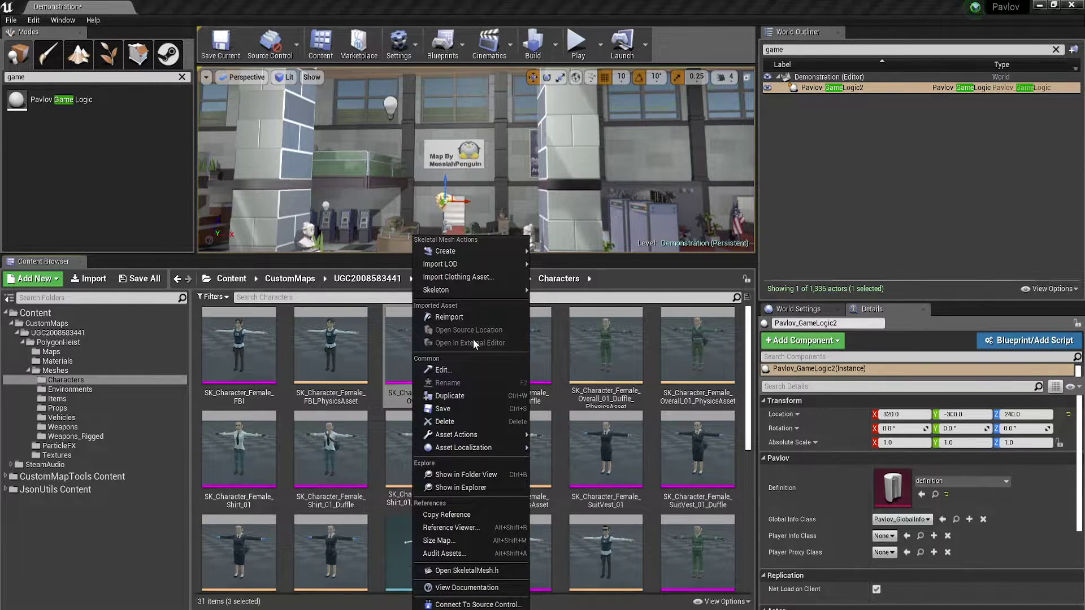
mouse_move(513, 435)
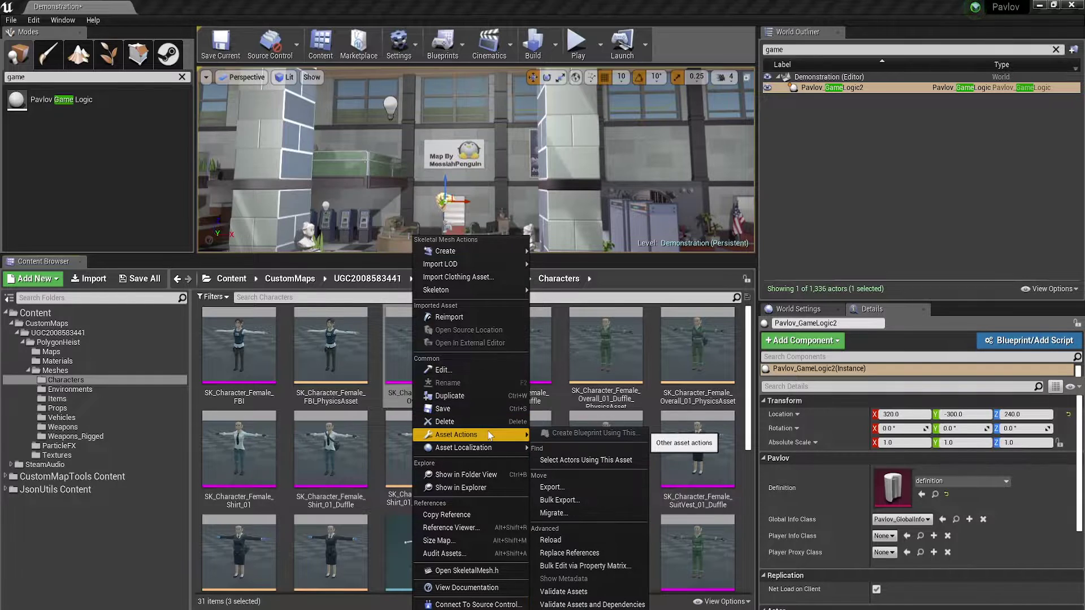
left_click(616, 508)
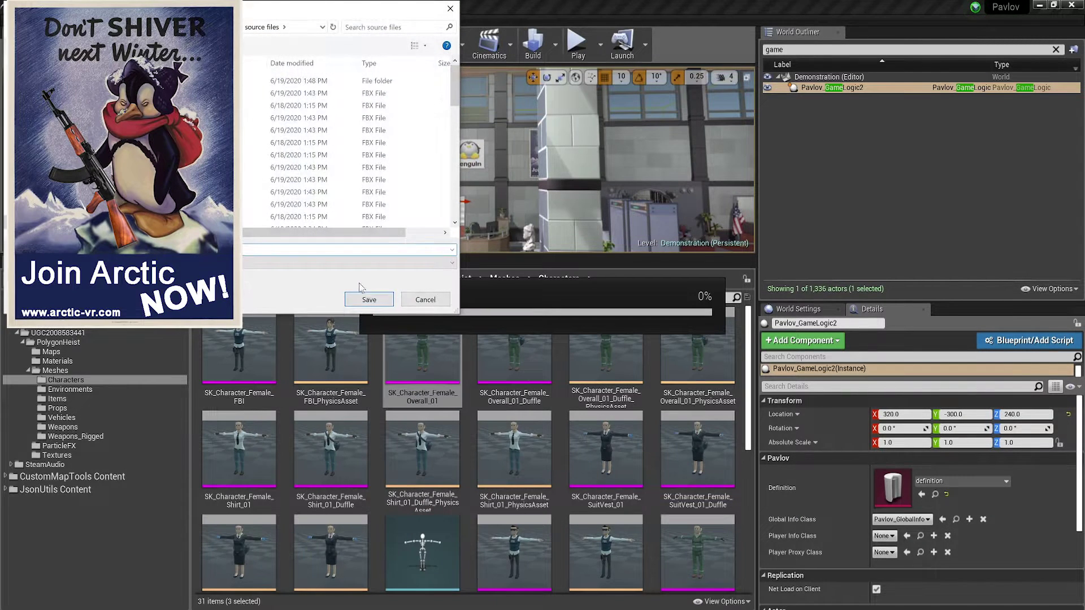
left_click(368, 300)
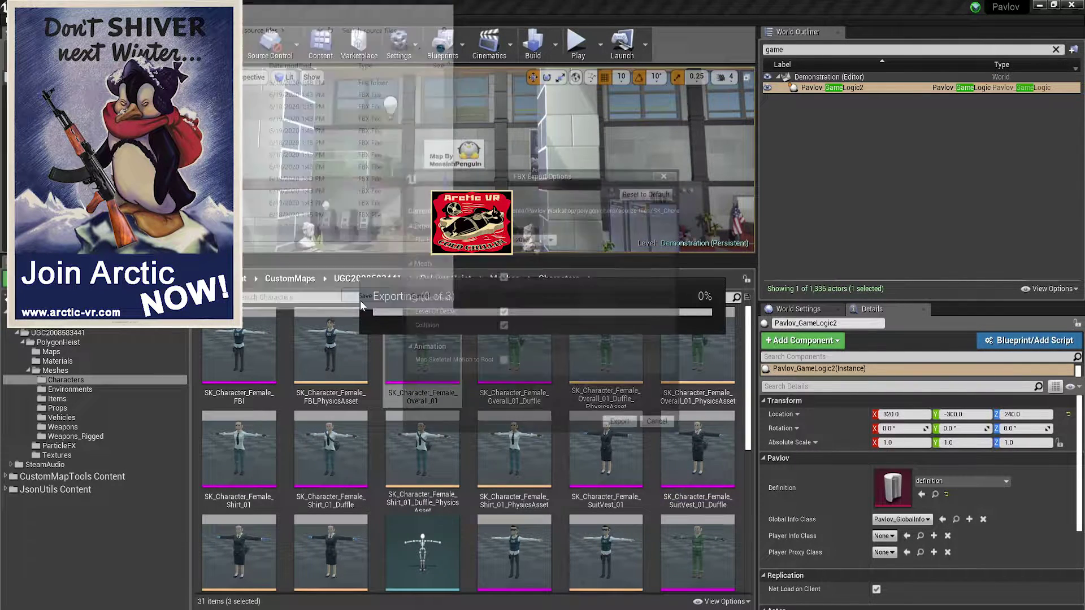
left_click(621, 425)
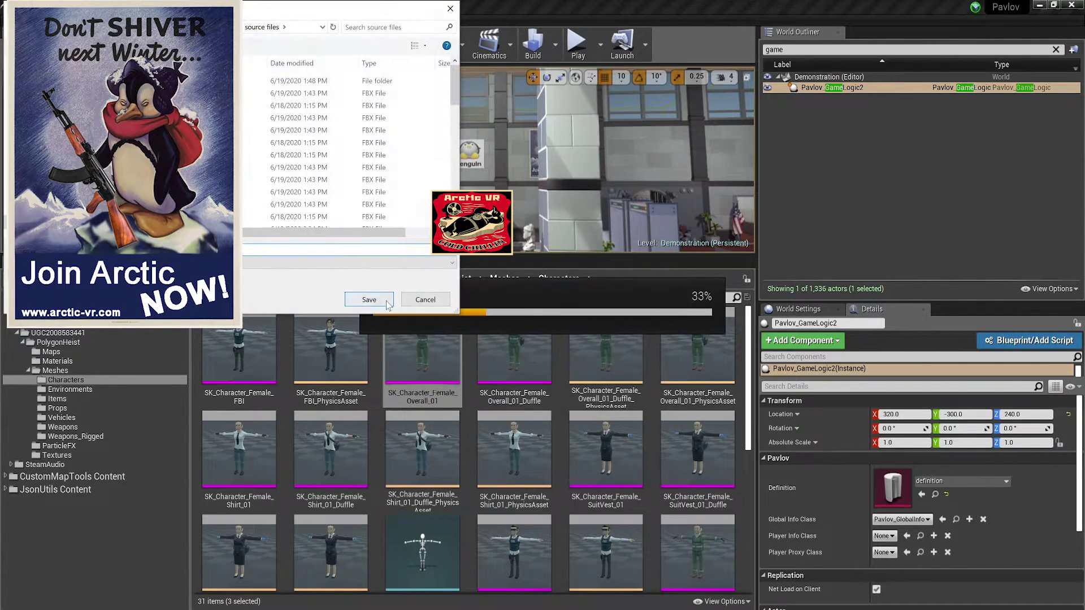
left_click(368, 300)
left_click(622, 425)
left_click(368, 298)
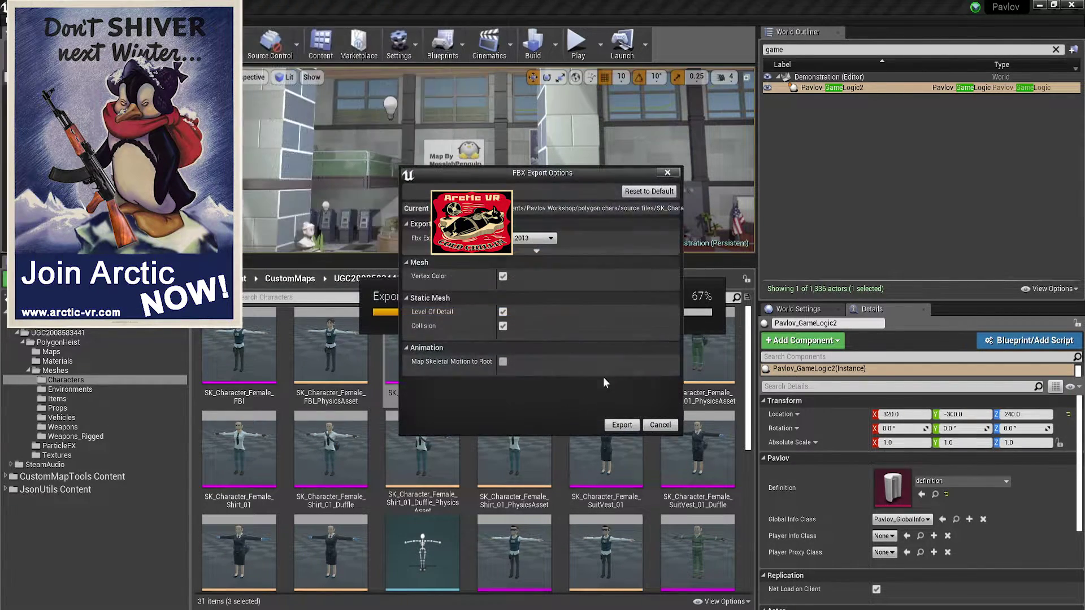
left_click(620, 424)
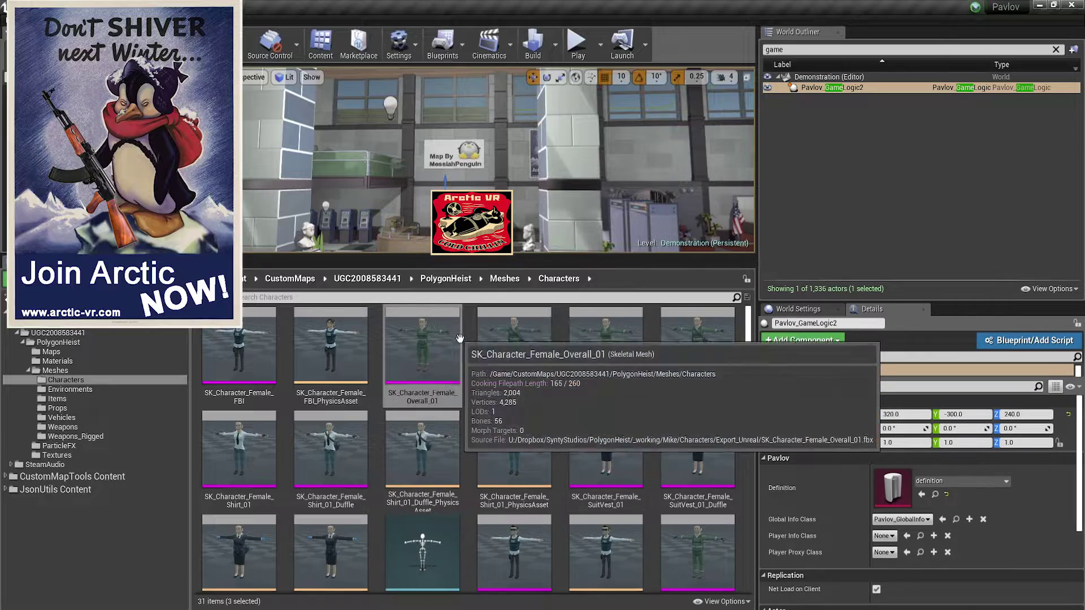
Inspect the SK_Character_Female_Overall_01 skeletal mesh up close in its asset editor, and close the editor.
double_click(423, 351)
scroll(464, 299, "up", 5)
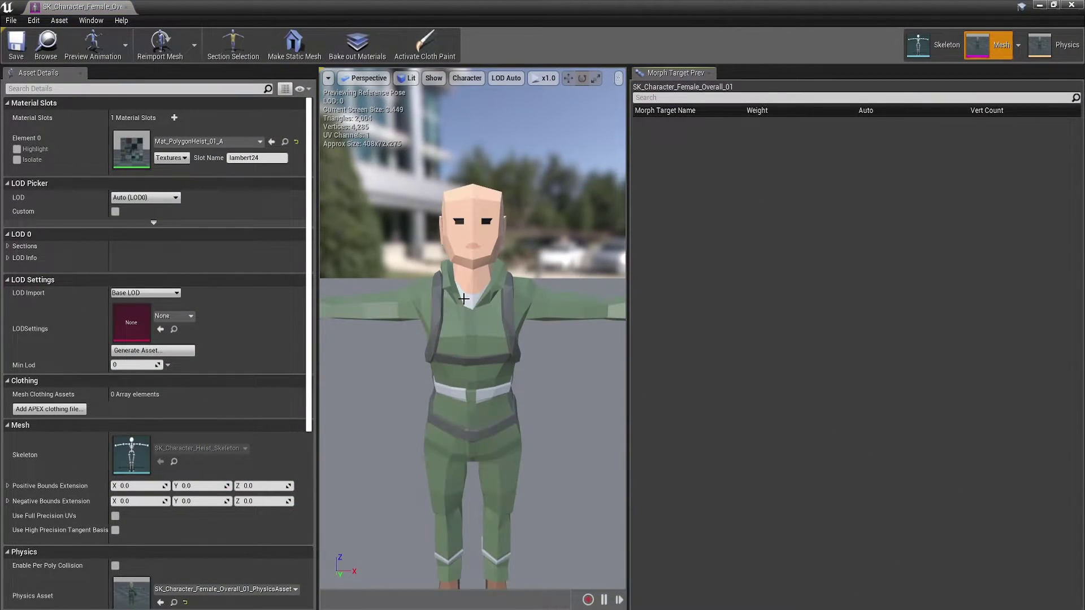
left_click(125, 6)
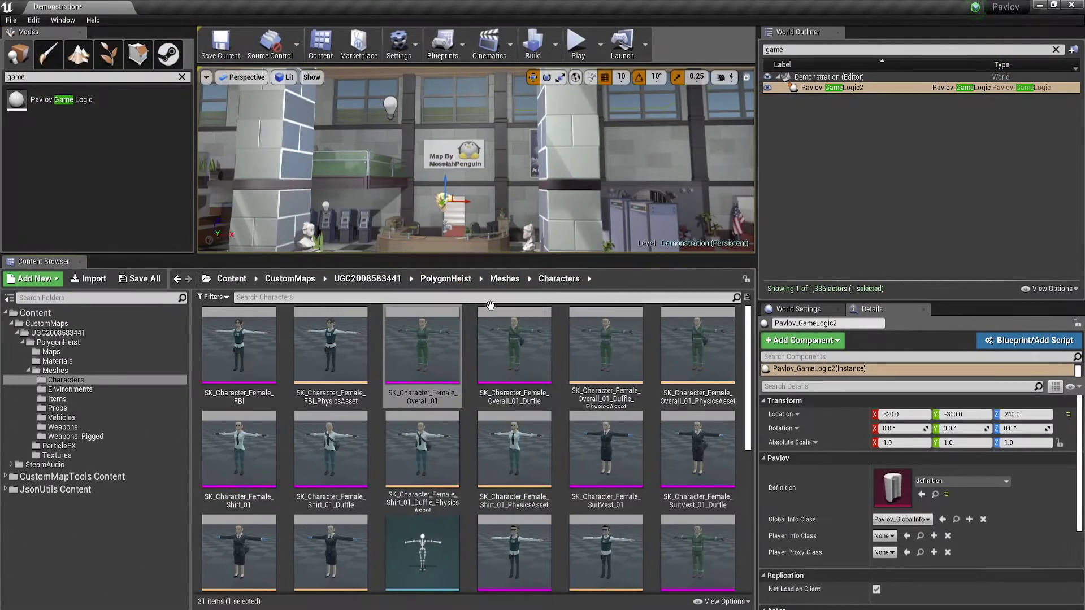
Open PolygonHeist's Meshes > Items folder and look through its mask meshes.
left_click(505, 279)
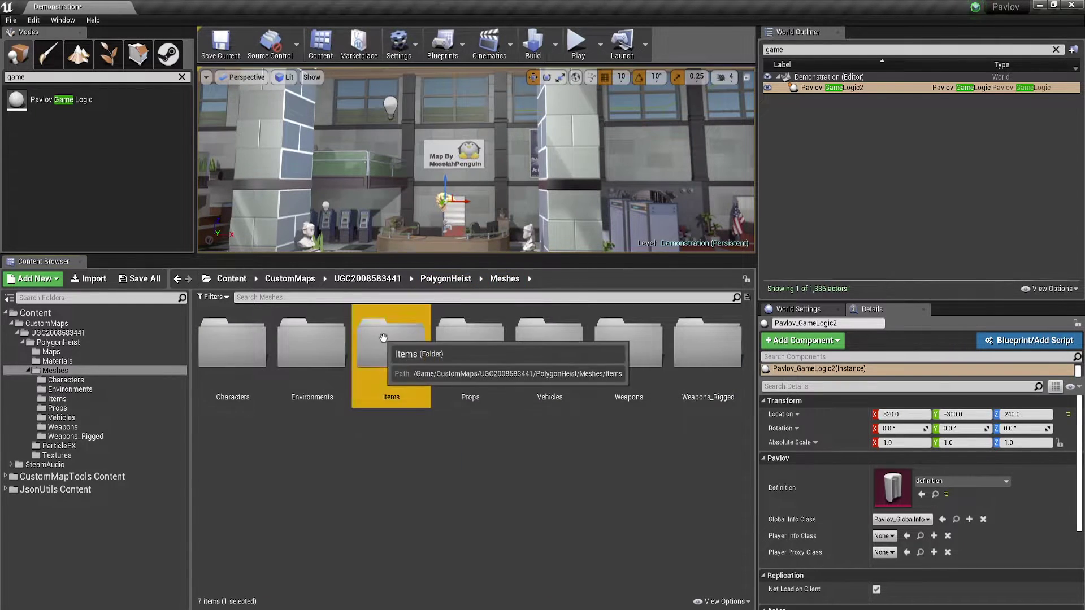
double_click(422, 344)
scroll(533, 388, "down", 6)
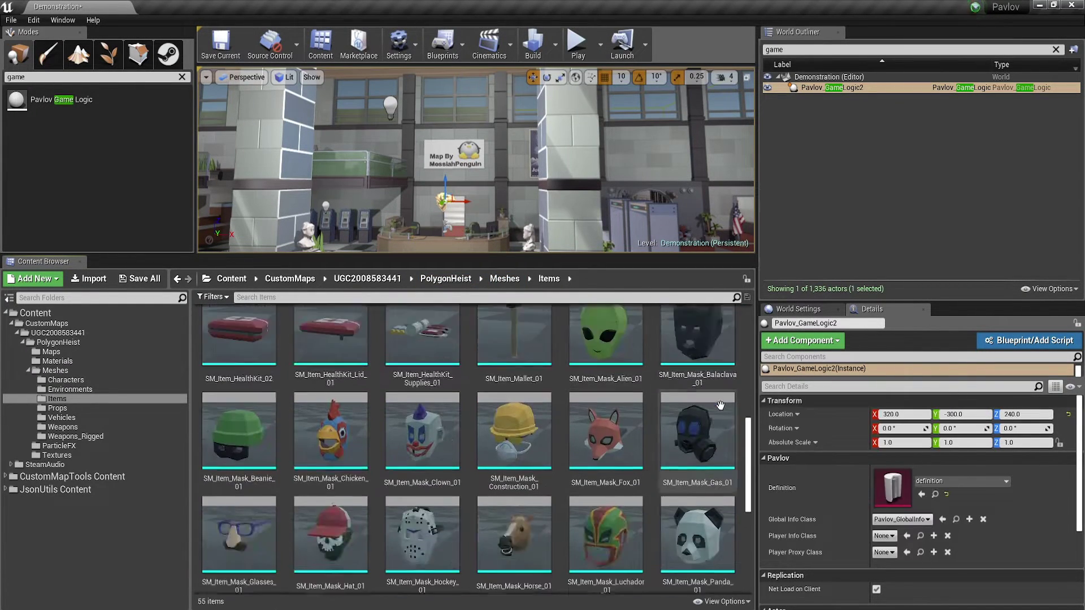
left_click(330, 373)
scroll(732, 558, "down", 2)
scroll(732, 558, "down", 3)
scroll(673, 521, "up", 4)
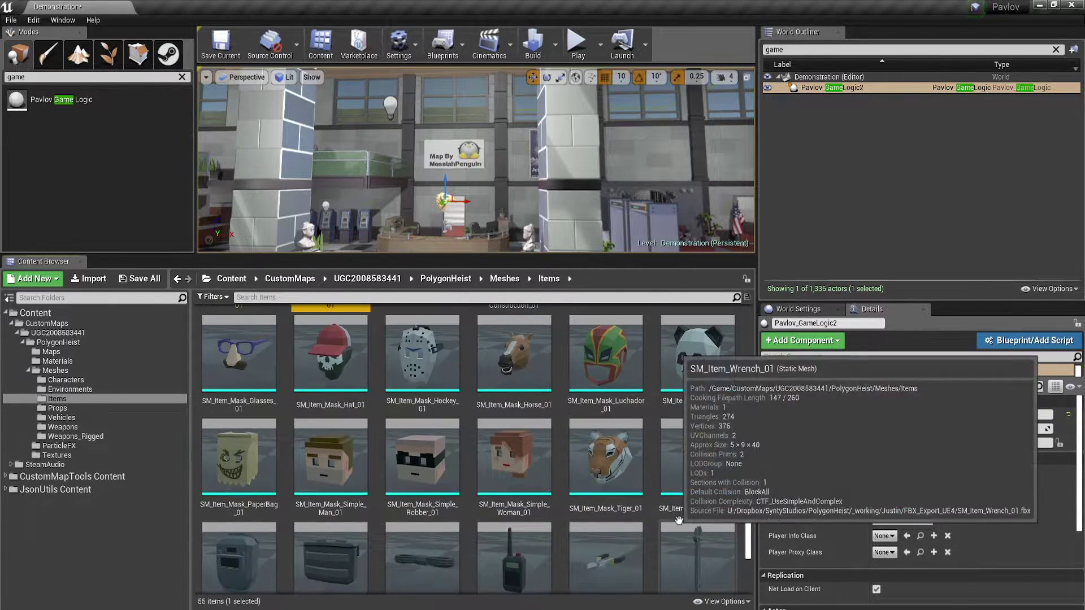
Export the static meshes SM_Item_Mask_Chicken_01, SM_Item_Mask_Clown_01 and SM_Item_Mask_Panda_01 as FBX files into the source files folder, keeping the preset export options.
left_click(698, 460, "ctrl")
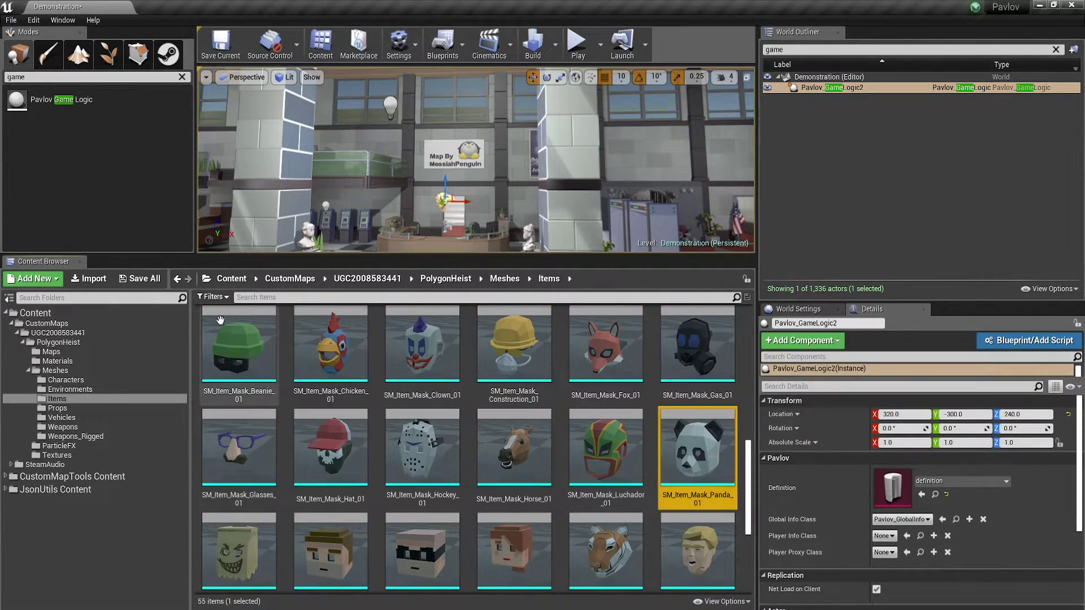
scroll(378, 390, "up", 1)
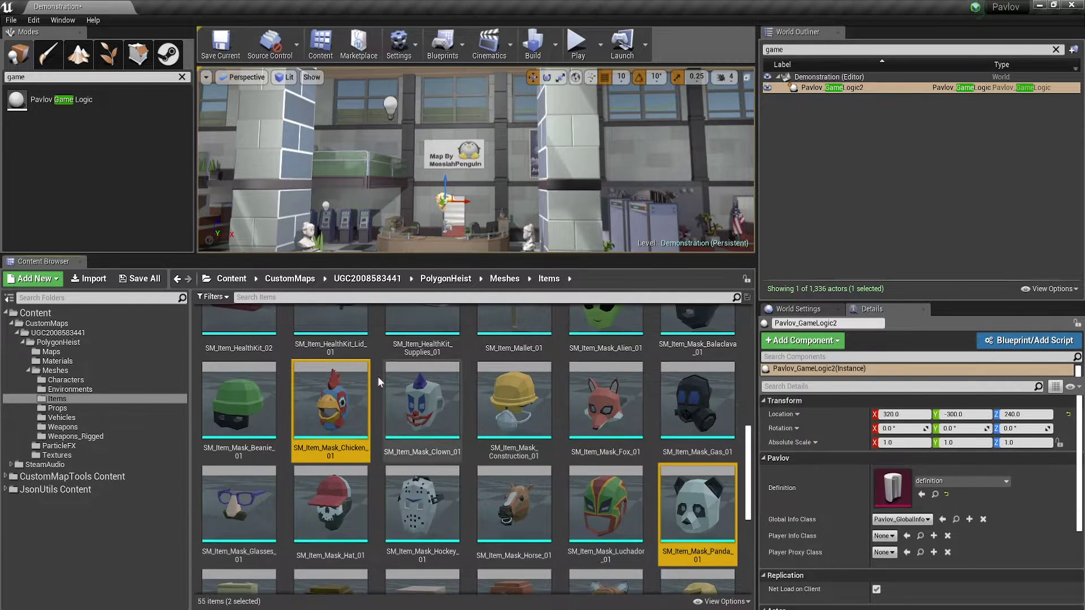
left_click(397, 383, "ctrl")
right_click(421, 398)
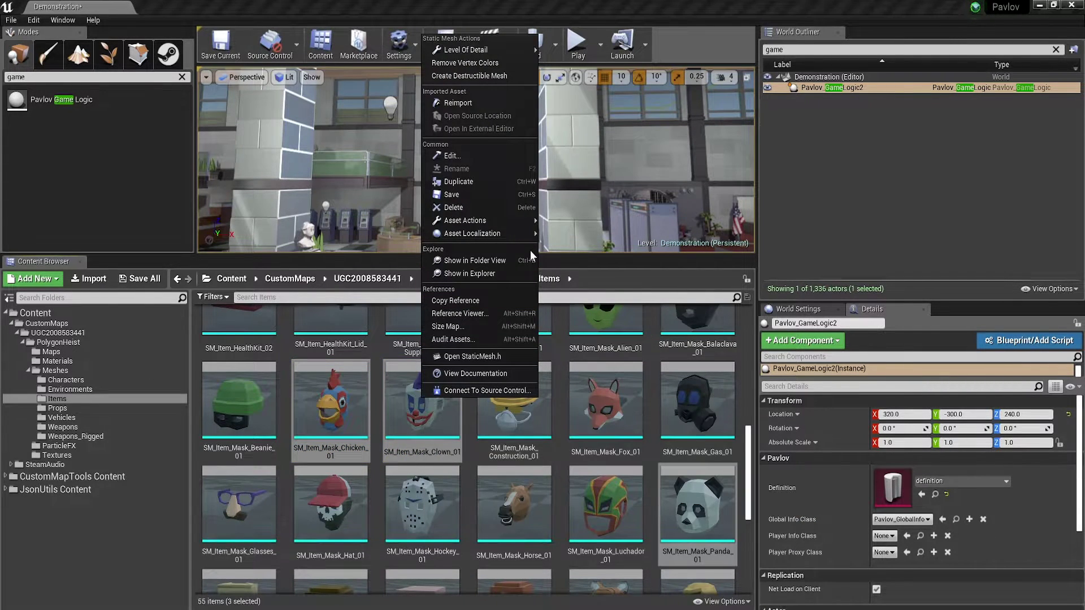
mouse_move(532, 221)
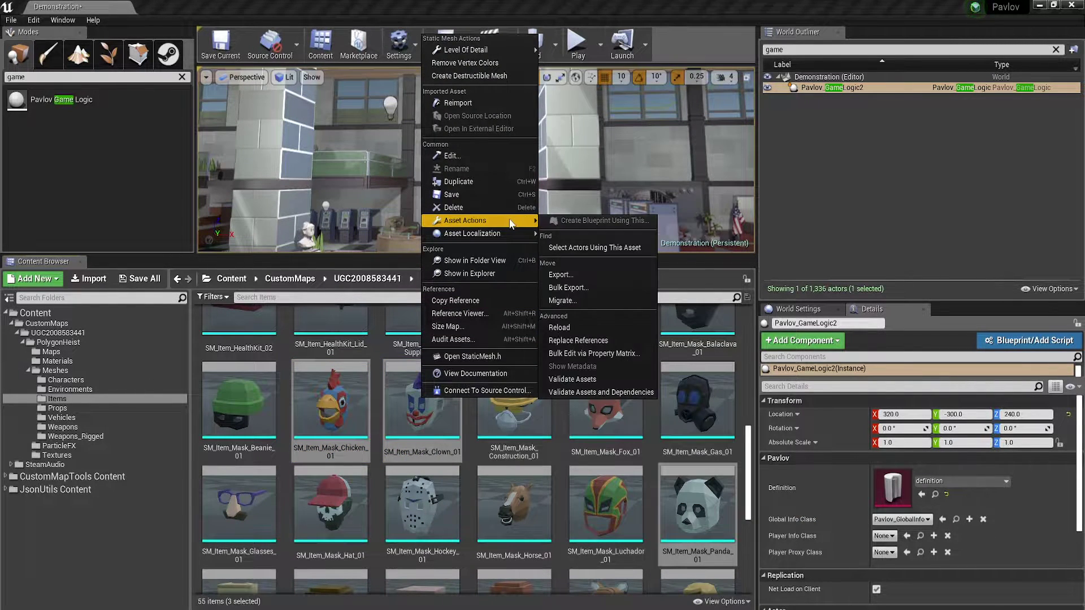
left_click(610, 274)
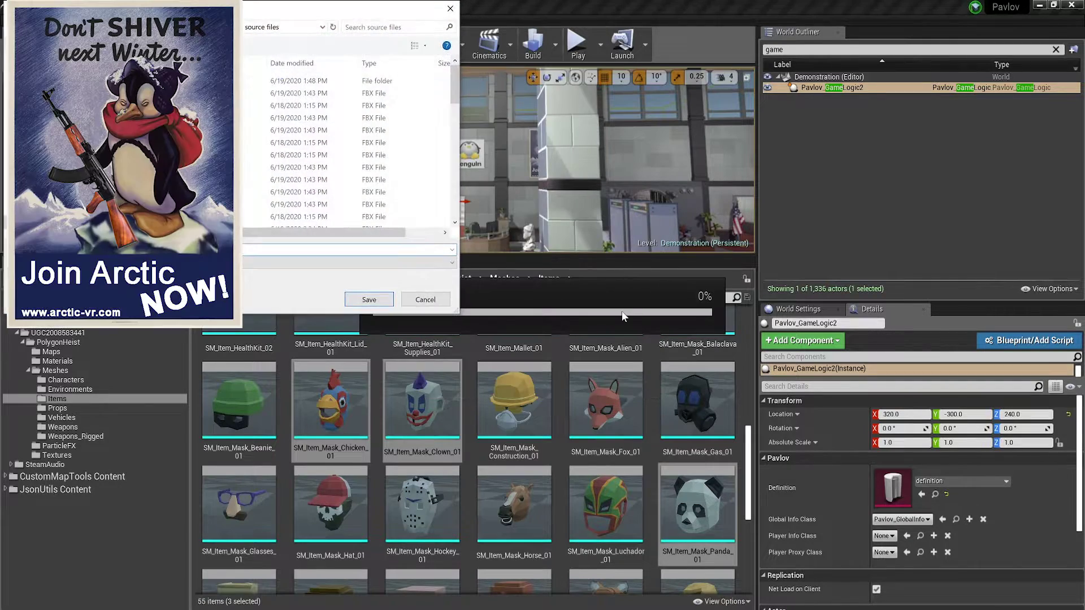
left_click(369, 300)
left_click(621, 426)
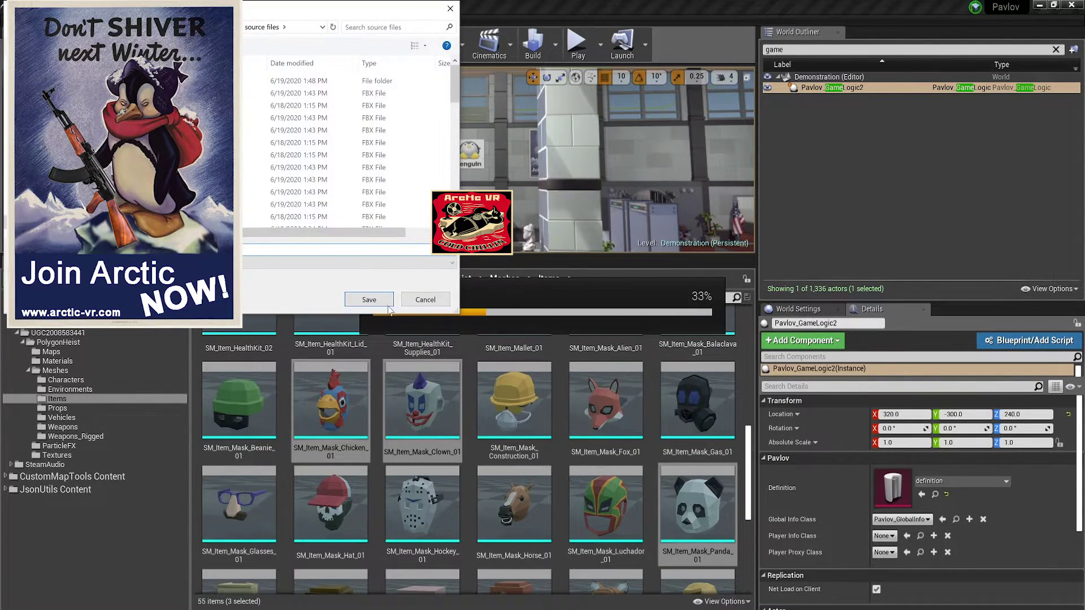
left_click(367, 299)
left_click(621, 425)
left_click(367, 298)
left_click(622, 425)
scroll(566, 460, "up", 3)
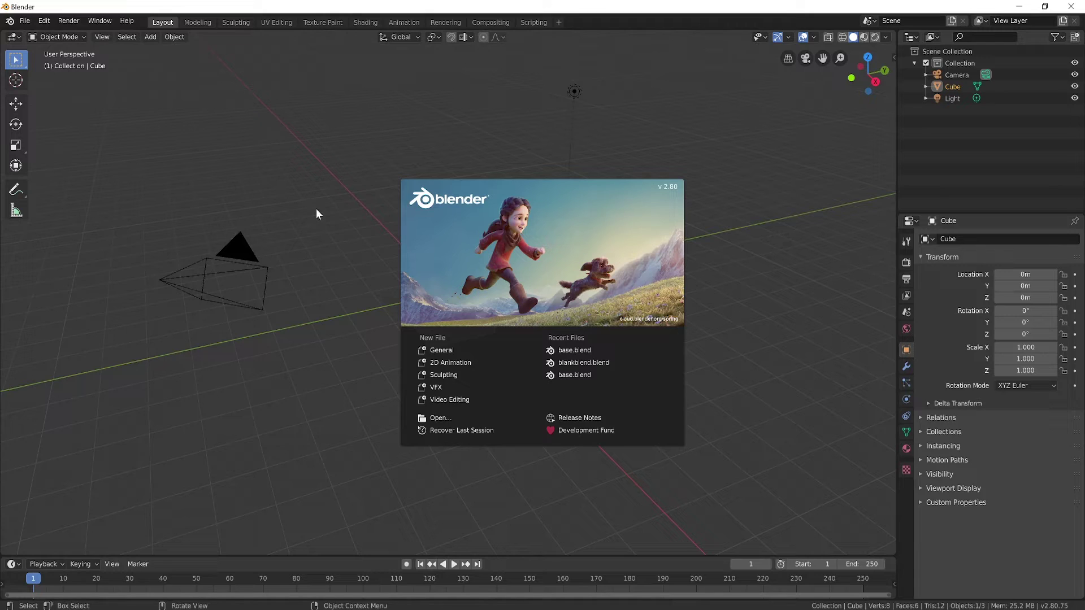
In Blender, dismiss the splash screen and delete the default cube.
left_click(339, 210)
key("x")
left_click(443, 270)
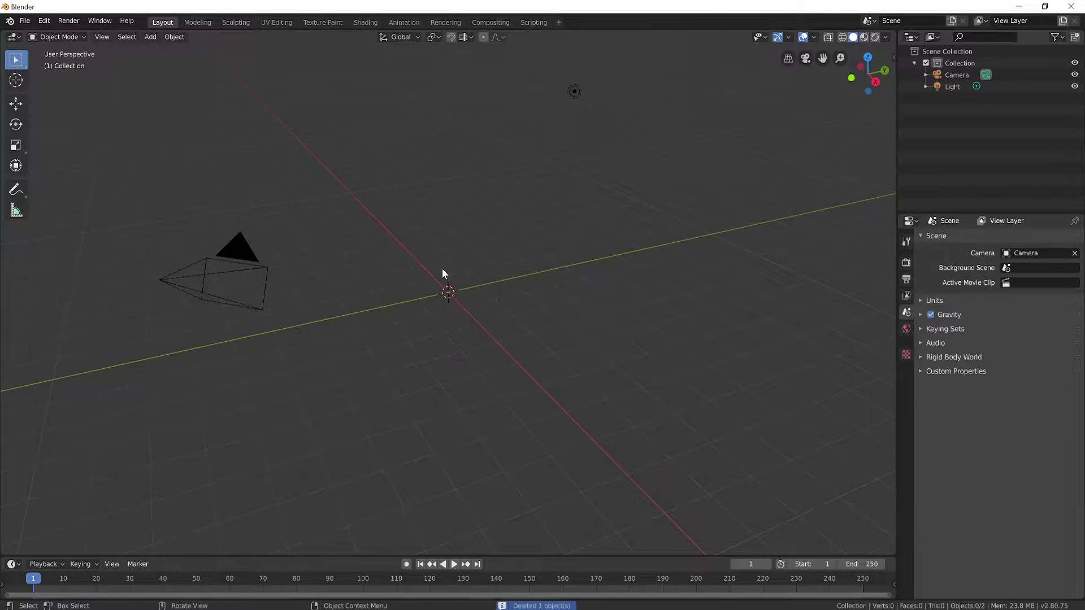
Import SK_Character_Male_SWAT_01.FBX from the source files folder inside polygon chars, keeping the default FBX import options.
left_click(24, 22)
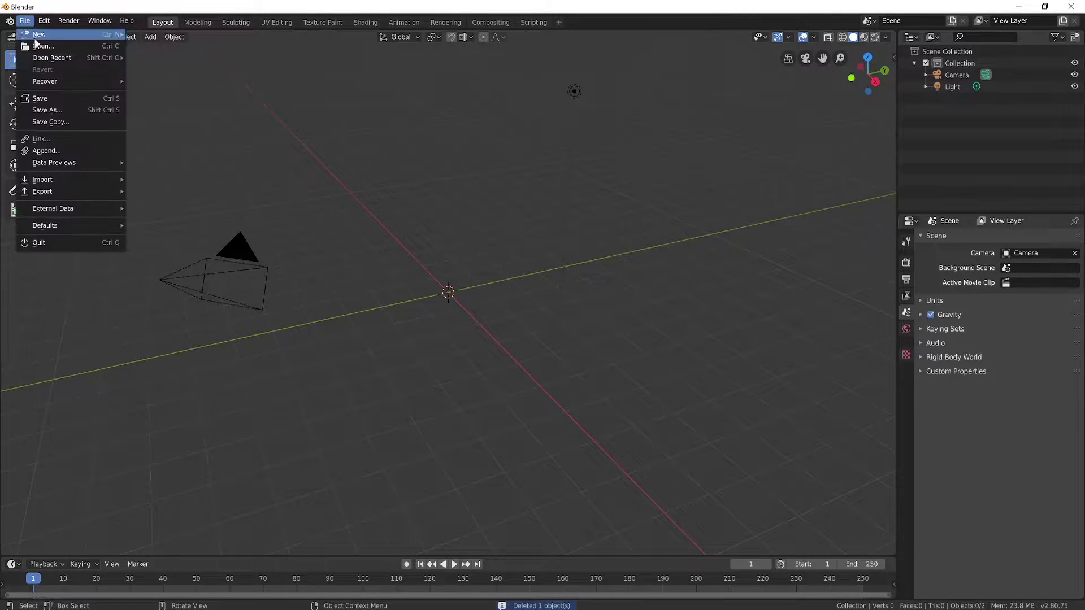
mouse_move(91, 184)
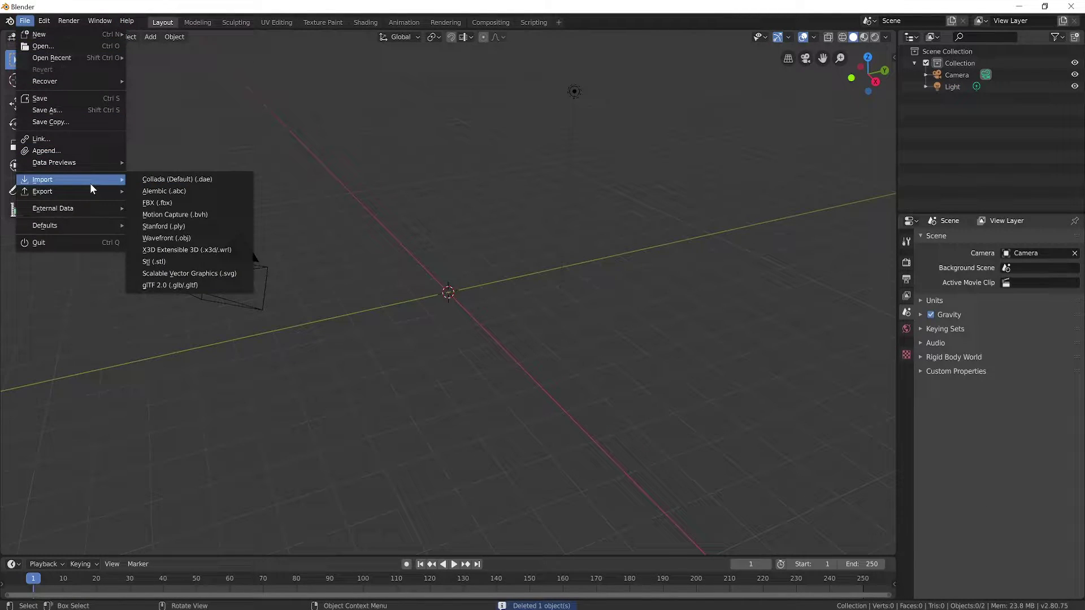
left_click(174, 203)
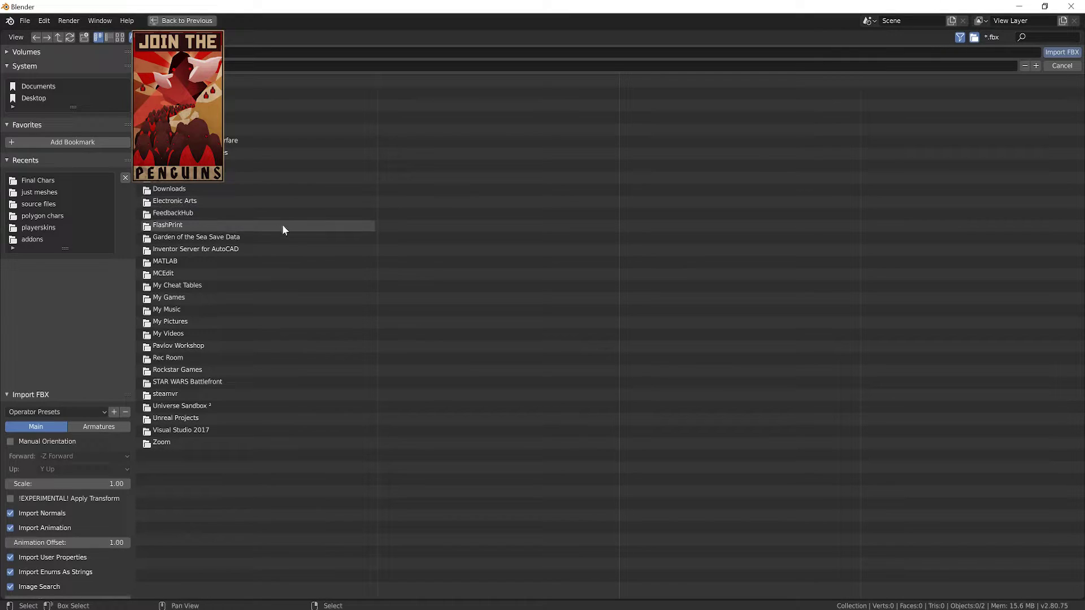
left_click(47, 217)
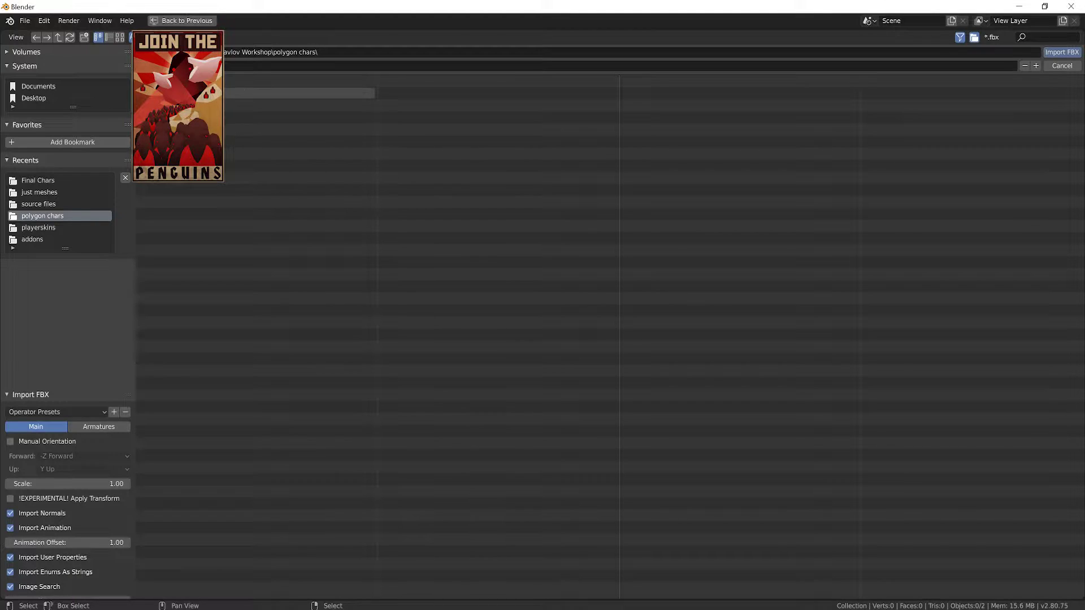
left_click(186, 117)
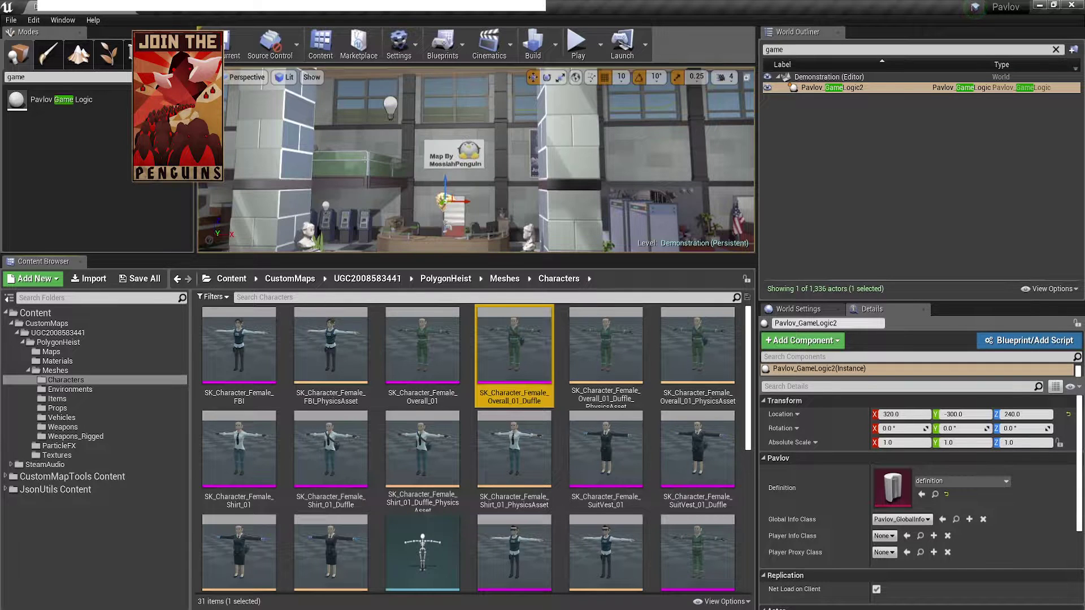
scroll(649, 456, "down", 10)
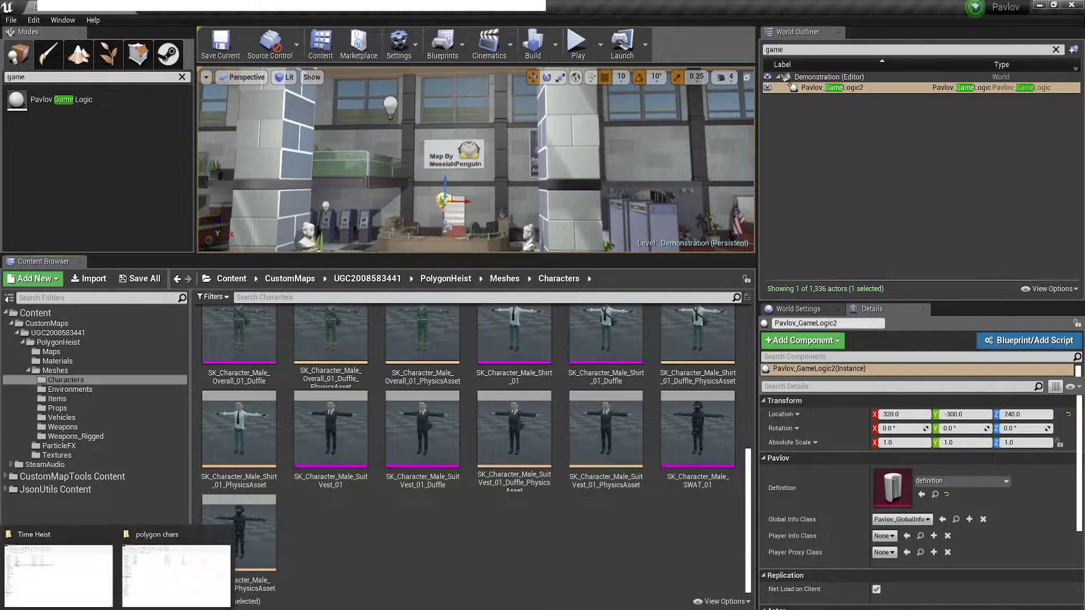
left_click(290, 568)
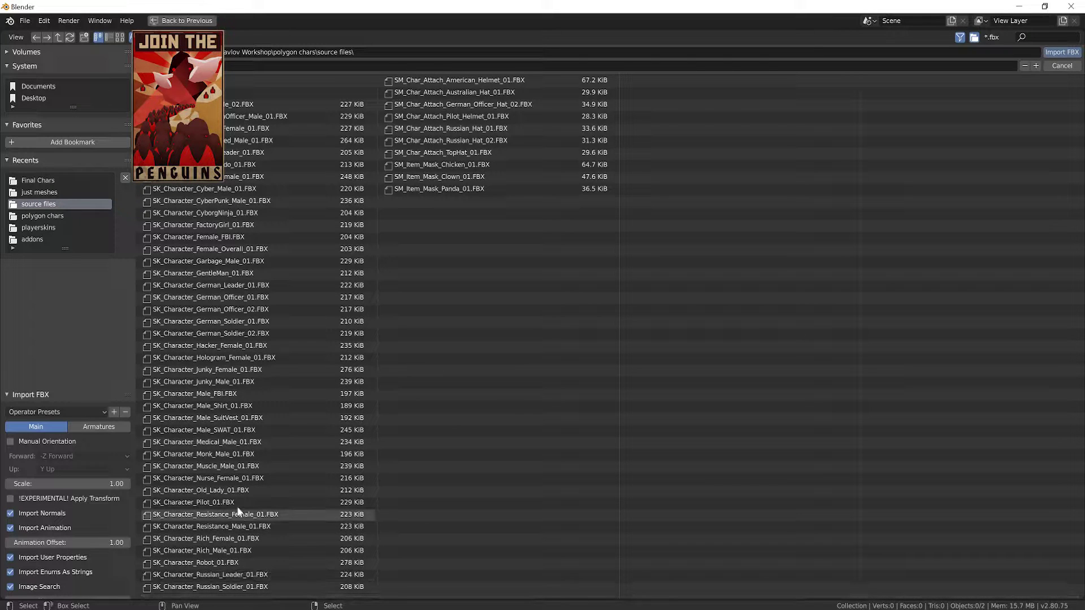
left_click(233, 430)
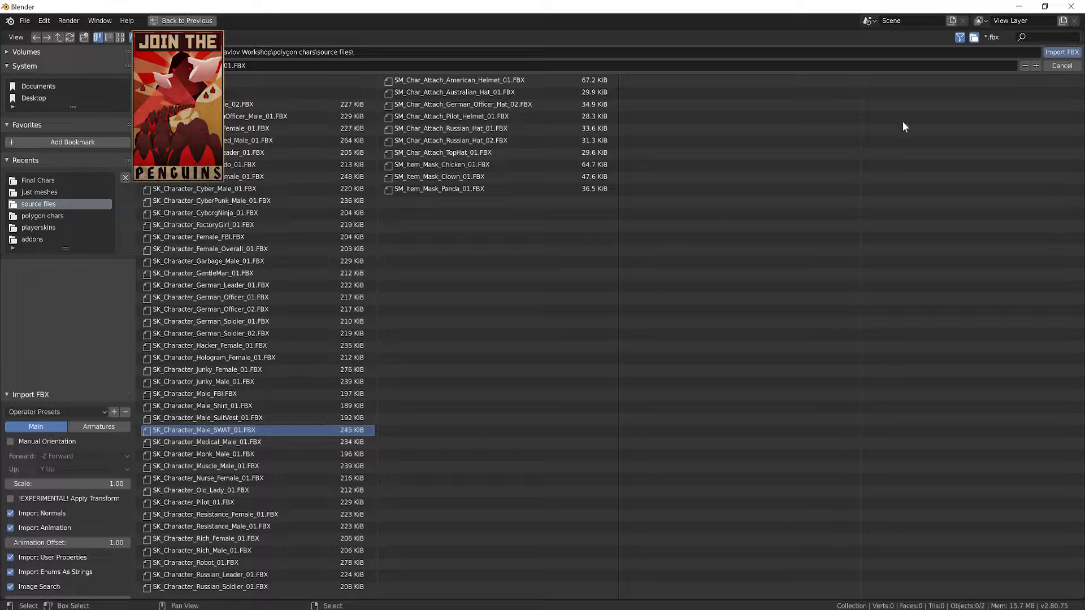
left_click(1063, 52)
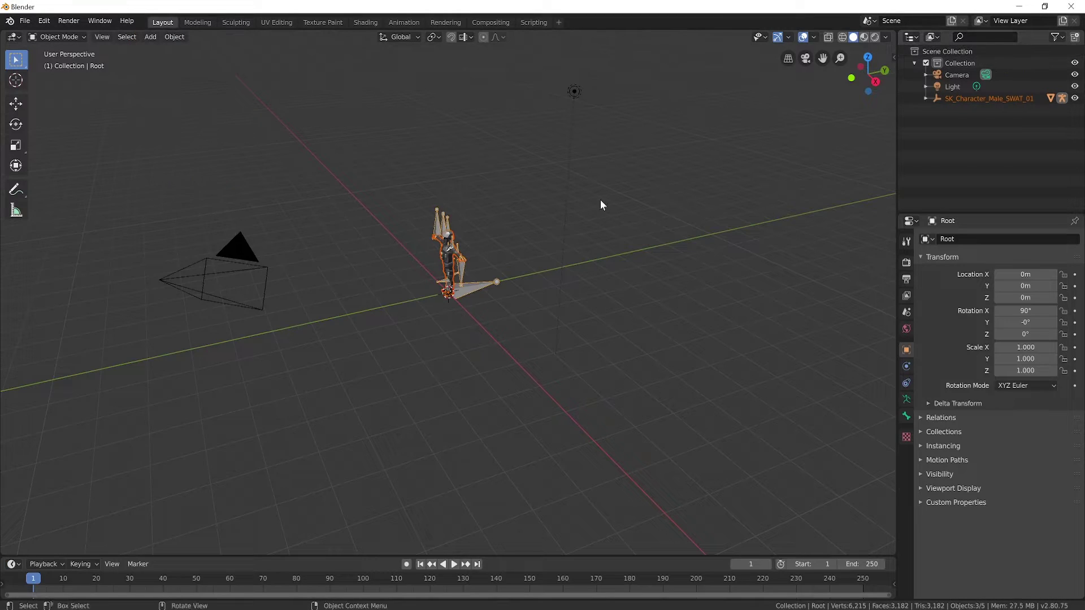
Delete the Root armature that came with the SWAT character, keeping its mesh.
scroll(560, 202, "up", 5)
middle_click_drag(537, 213, 529, 177)
middle_click_drag(498, 130, 356, 164)
left_click(413, 123)
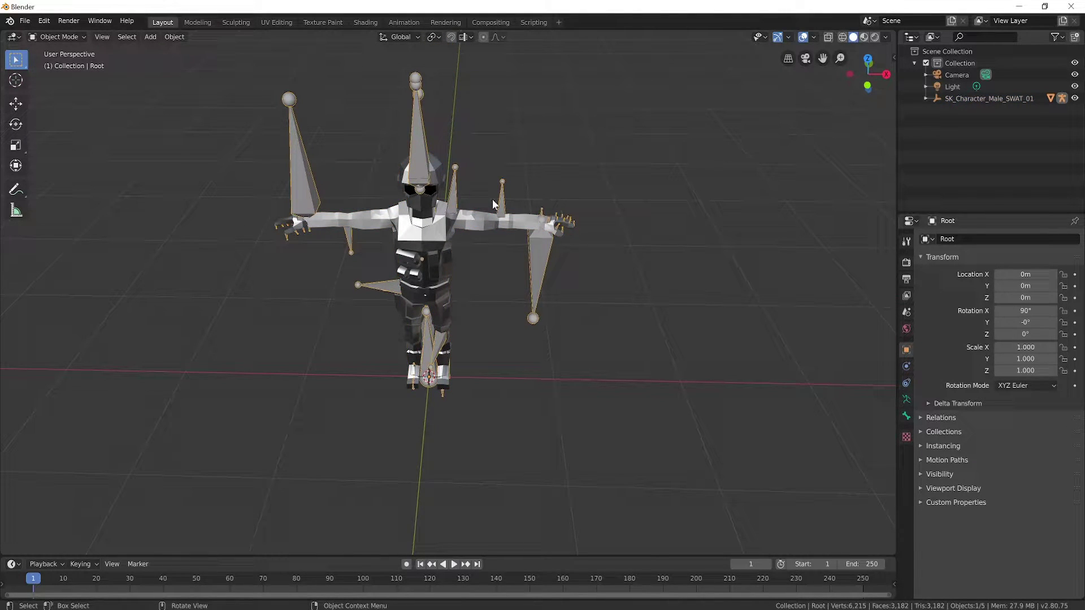
key("x")
left_click(415, 141)
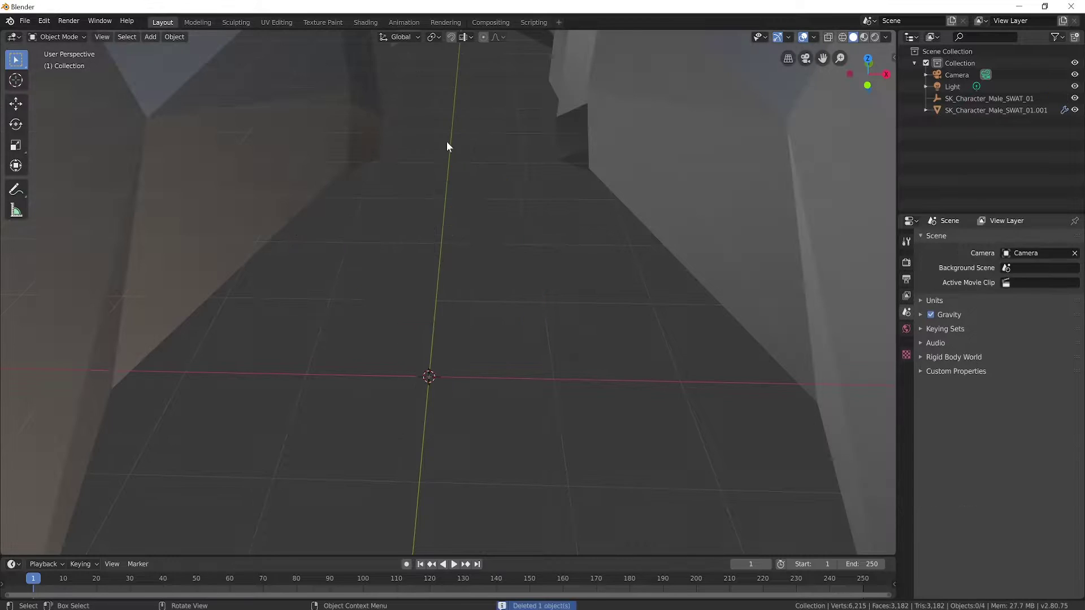
Set the X rotation of the SWAT character mesh to 0° so that it stands upright.
scroll(461, 141, "down", 5)
scroll(536, 178, "down", 5)
scroll(530, 168, "up", 3)
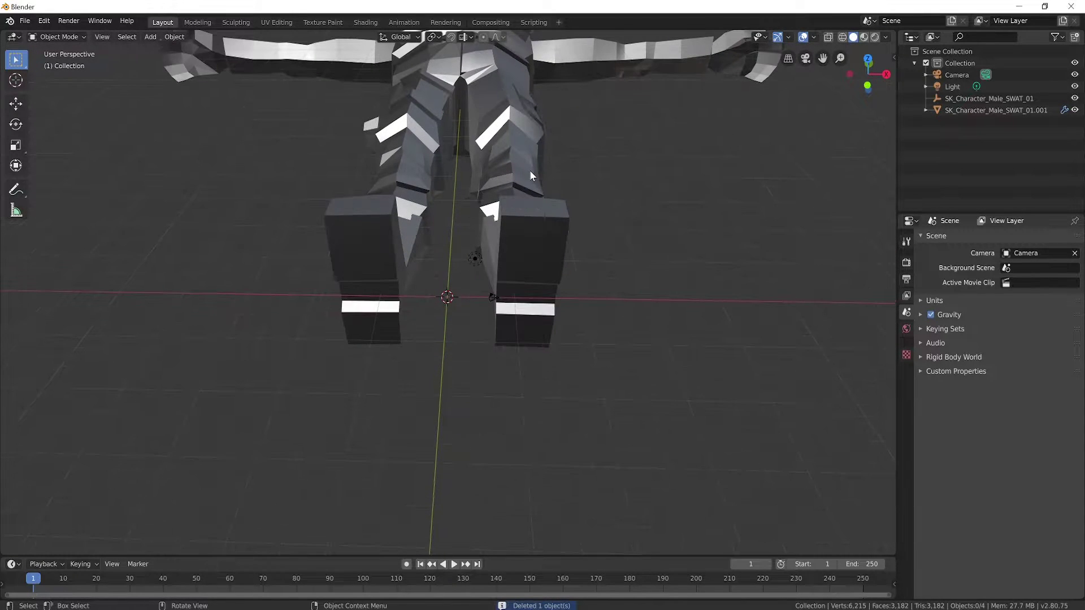
left_click(500, 120)
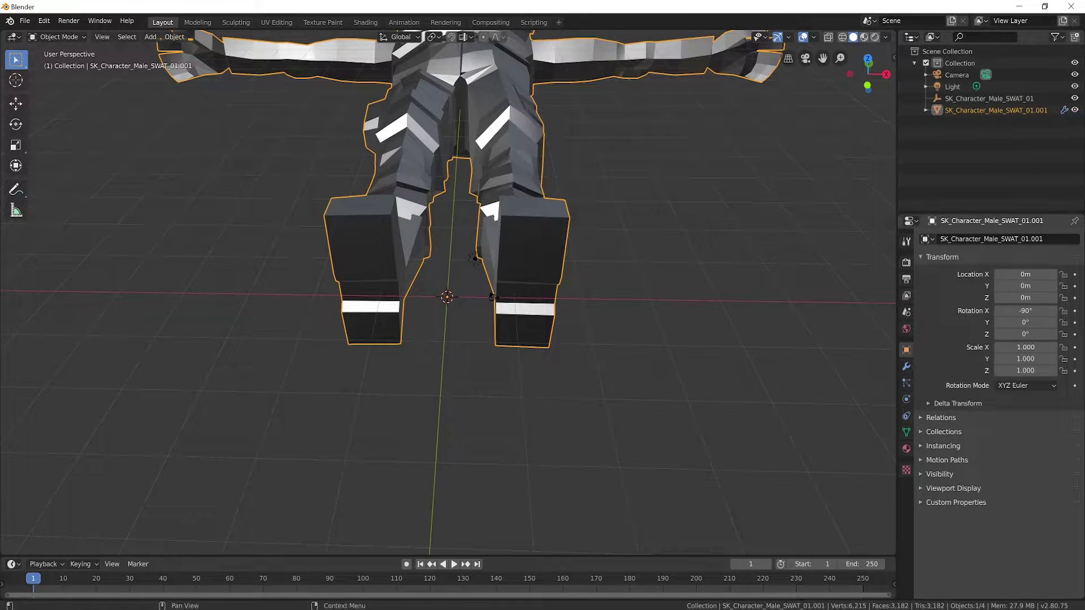
left_click(1029, 309)
type("-90d")
key("Return")
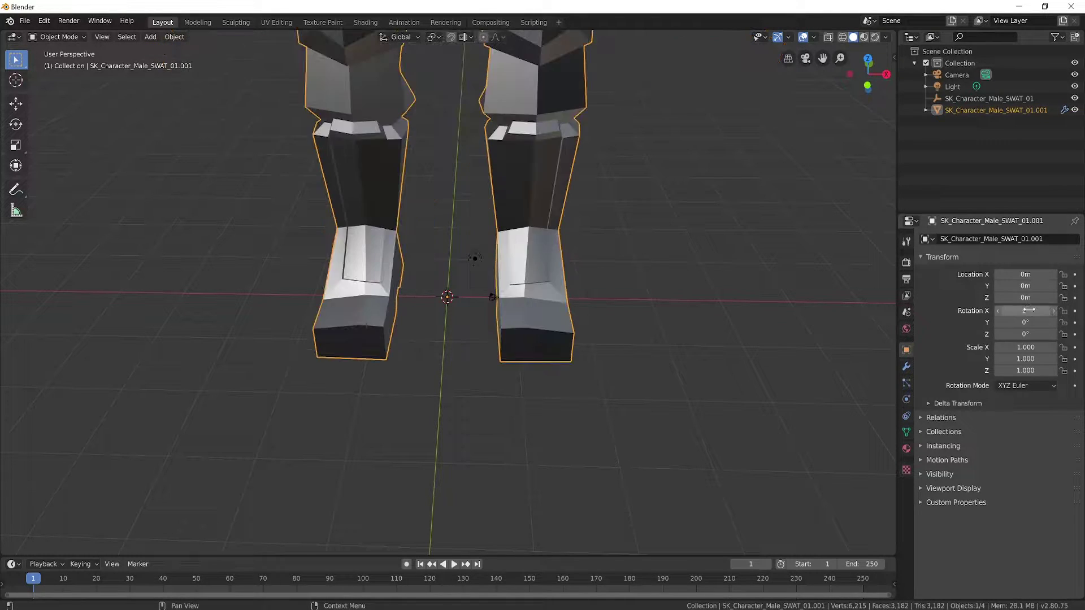
Scale the SWAT character mesh to 0.011 on the X, Y and Z axes.
left_click(1019, 347)
type(".011")
key("Return")
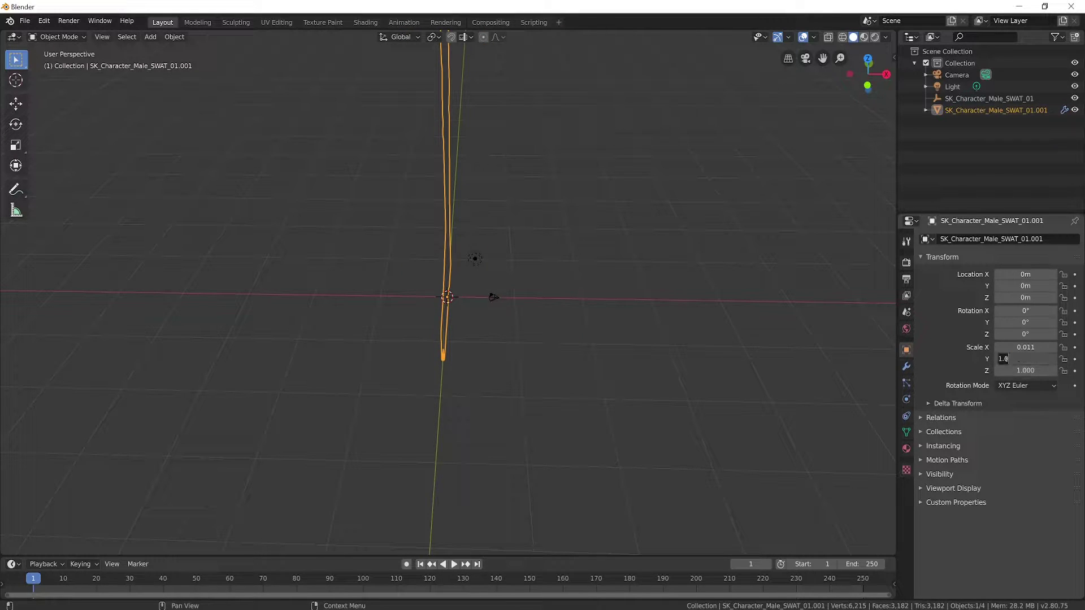
type(".0")
key("Return")
left_click(1035, 370)
type(".011")
key("Return")
scroll(453, 289, "up", 5)
scroll(453, 289, "up", 10)
mouse_move(442, 287)
middle_mouse_down()
mouse_move(487, 272)
mouse_move(434, 281)
middle_mouse_up()
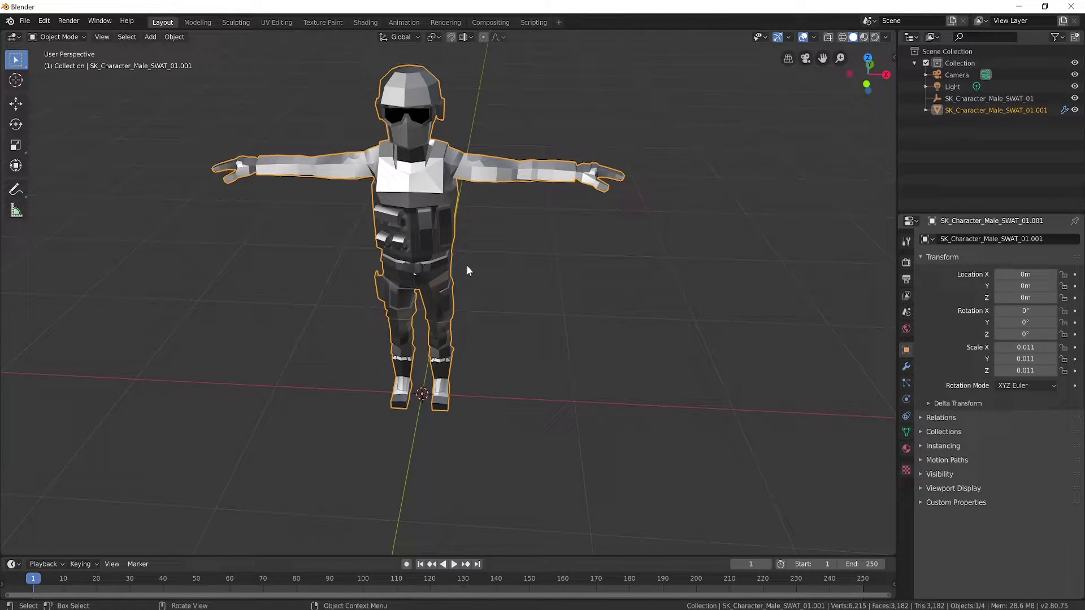
key("alt+Tab")
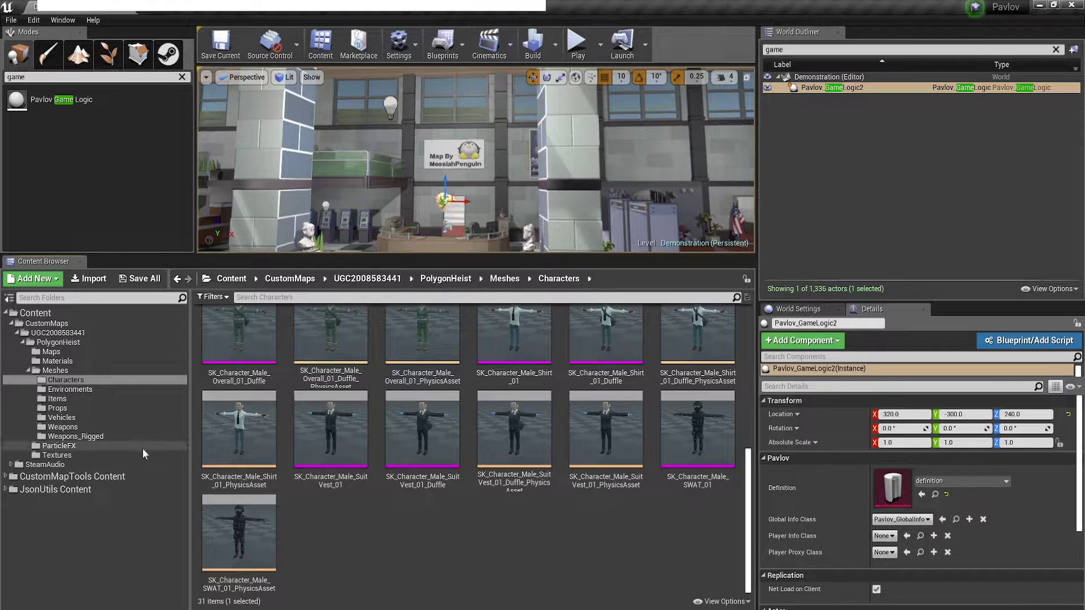
scroll(433, 497, "up", 3)
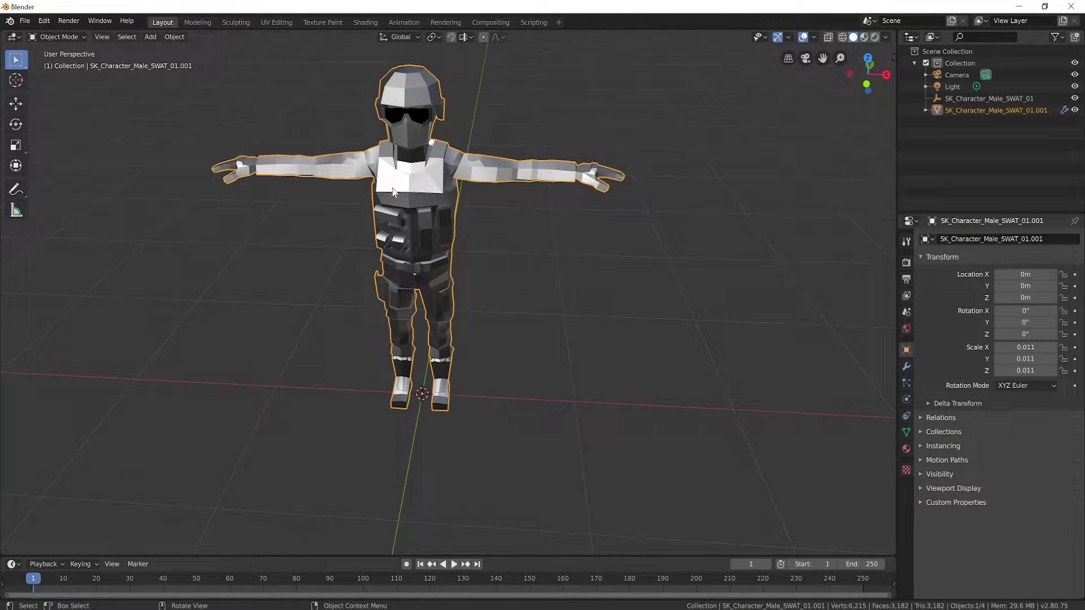
In Edit Mode, select all vertices of the SWAT mesh, clean up duplicates with Merge by Distance, and return to Object Mode.
key("Tab")
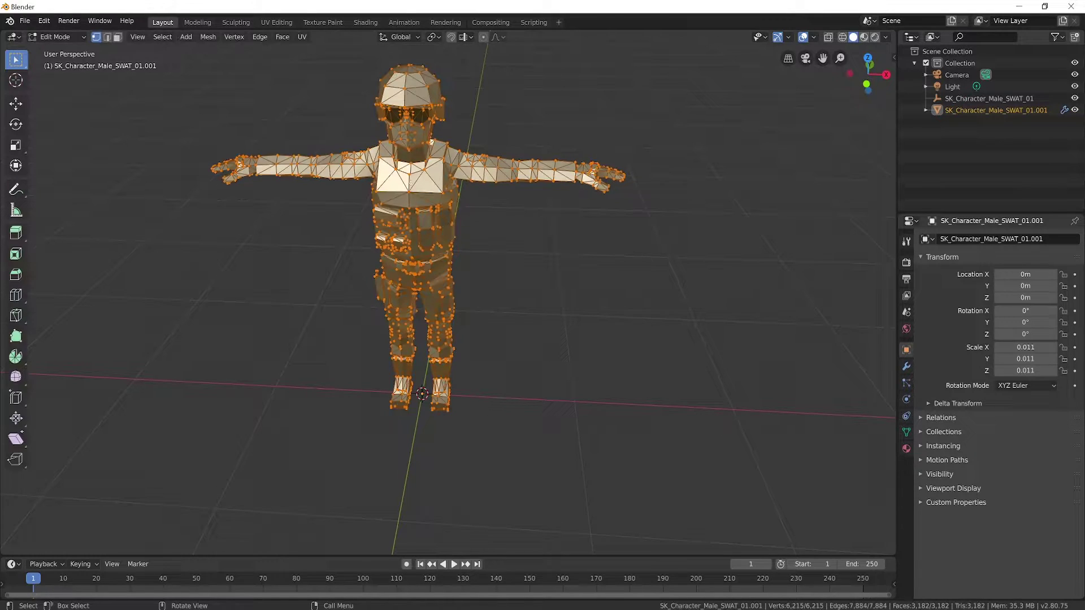
key("alt+a")
key("a")
key("alt+a")
key("a")
left_click(208, 36)
mouse_move(236, 271)
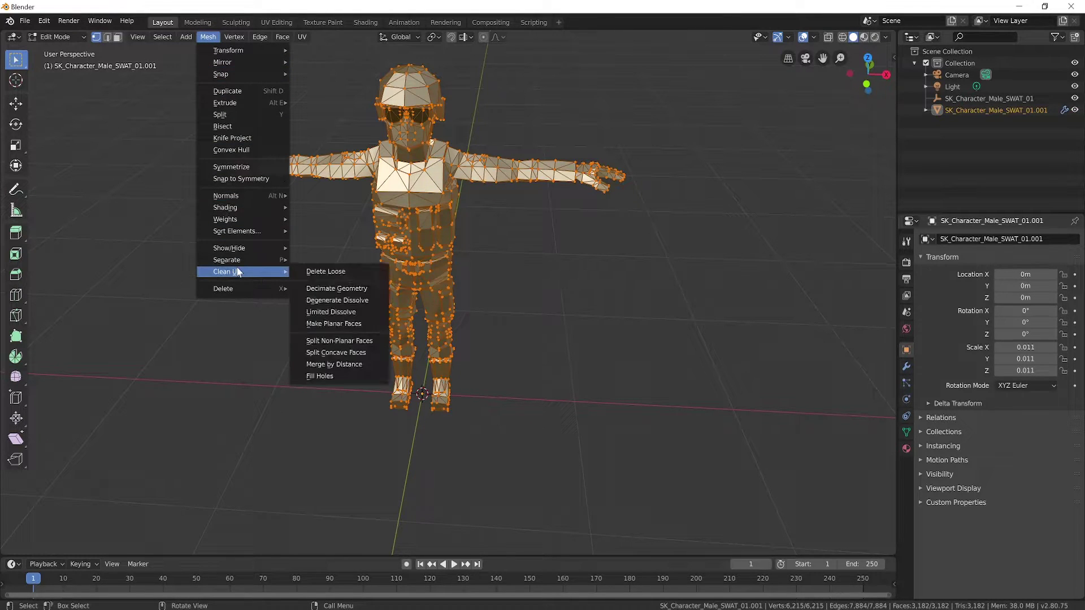
left_click(318, 363)
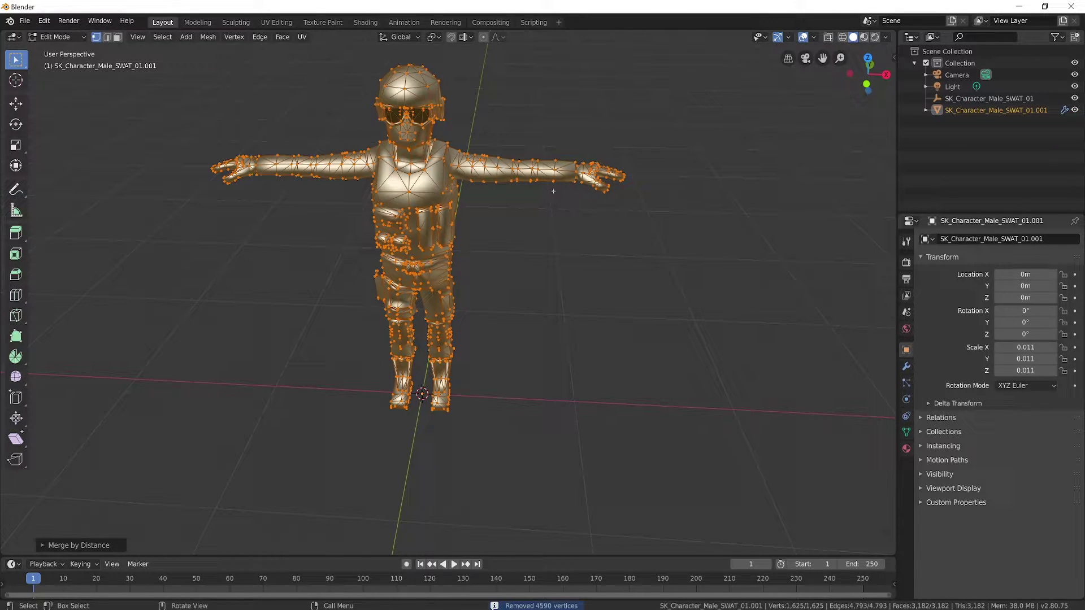
key("Tab")
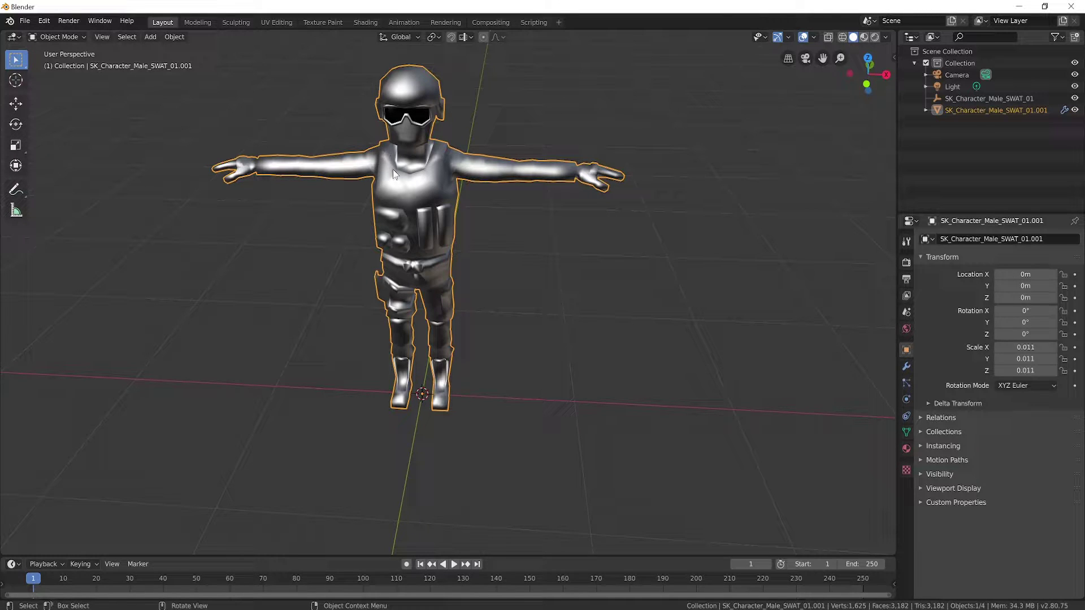
Start an FBX export of the SWAT mesh and choose the just meshes folder as its destination.
left_click(28, 22)
left_click(58, 38)
left_click(25, 20)
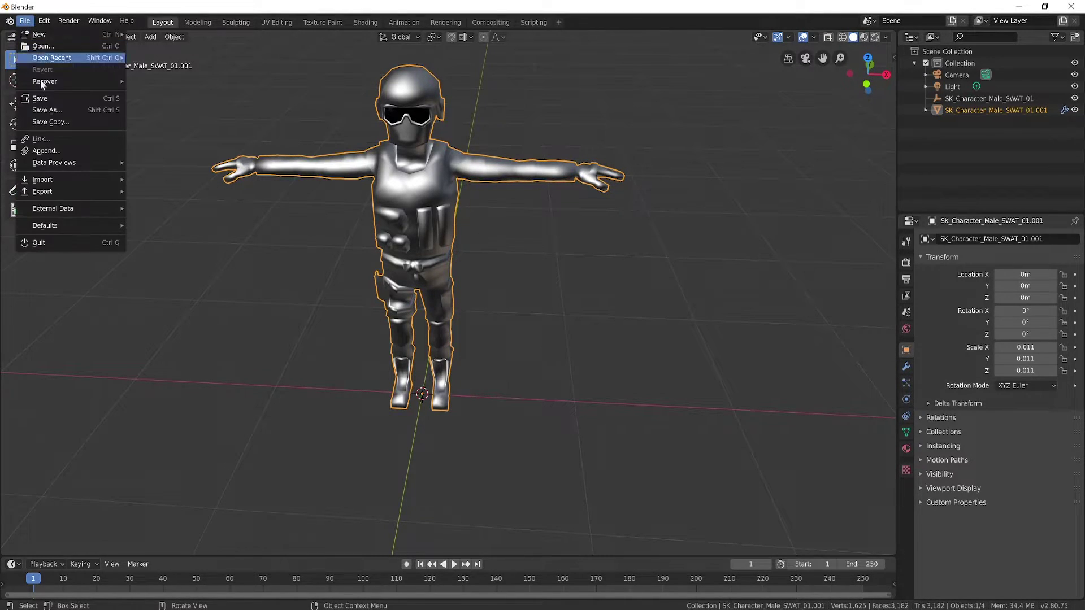
mouse_move(53, 191)
left_click(181, 206)
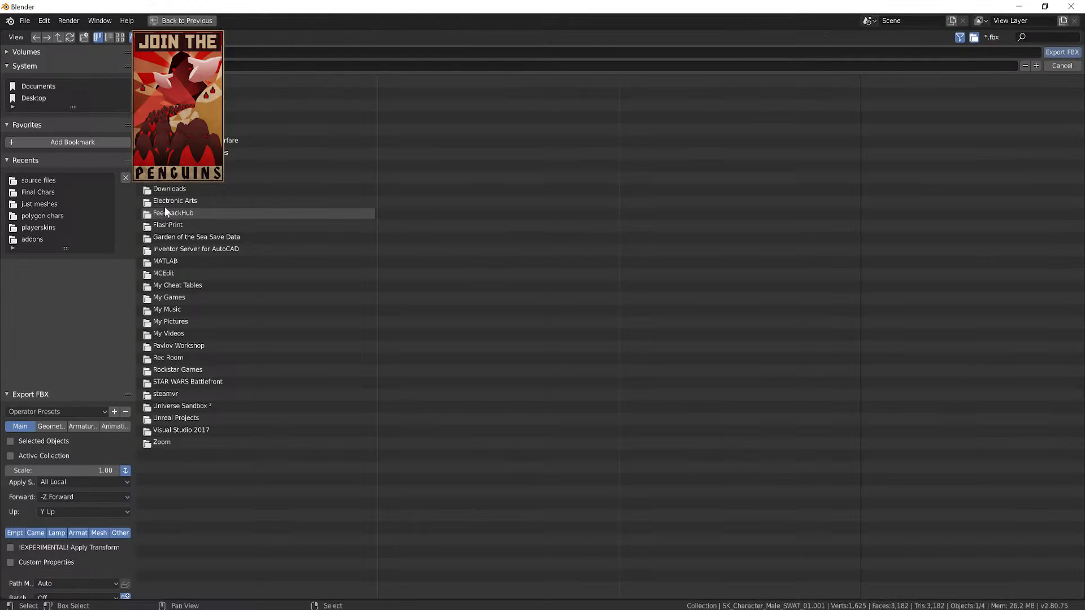
left_click(63, 215)
left_click(42, 204)
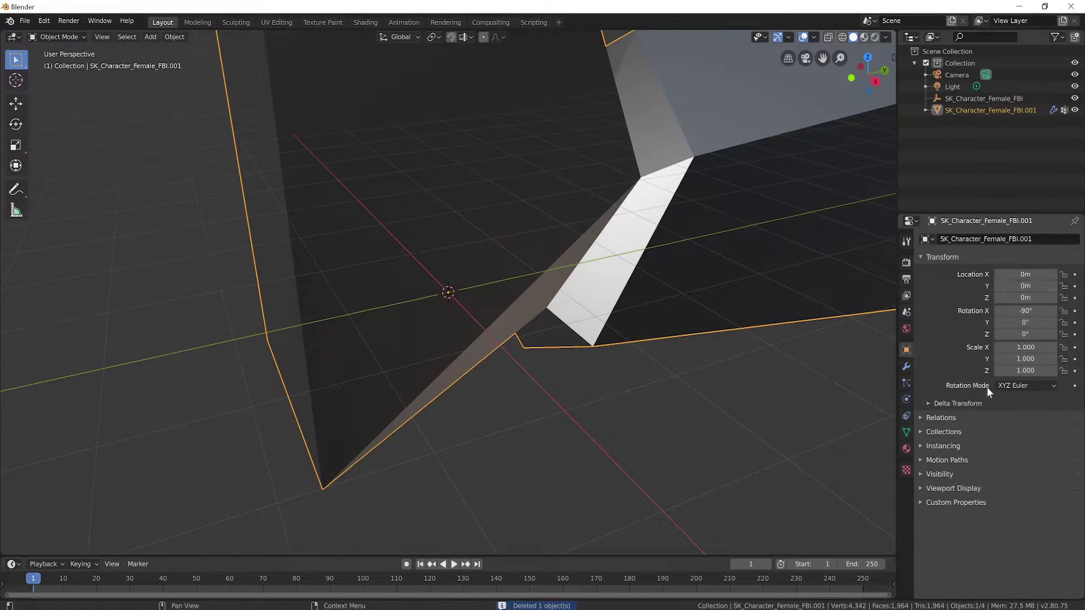
Set the female FBI character mesh's X rotation to 0° and its scale to 0.011 on the X, Y and Z axes.
scroll(448, 292, "down", 4)
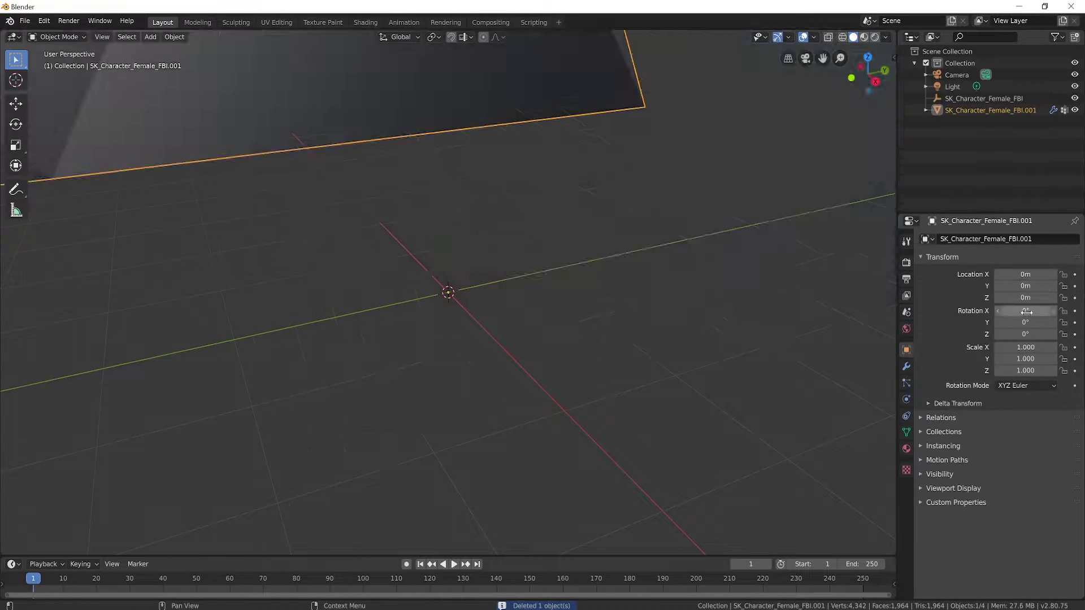
double_click(1022, 347)
type(".011")
key("Return")
key("ctrl+v")
key("ctrl+v")
In Edit Mode, select all vertices of the FBI mesh, clean up duplicates with Merge by Distance, and return to Object Mode.
key("Tab")
left_click(208, 37)
mouse_move(249, 272)
left_click(334, 363)
key("Tab")
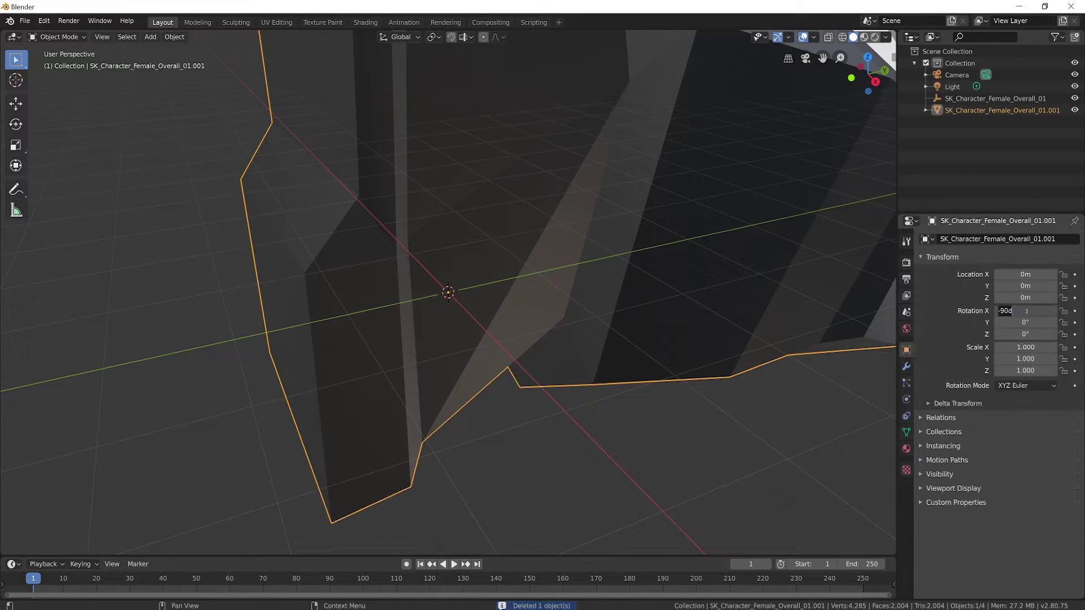
Set the female overall character mesh's X rotation to 0° and its scale to 0.011 on all three axes.
key("Return")
key("ctrl+v")
key("ctrl+v")
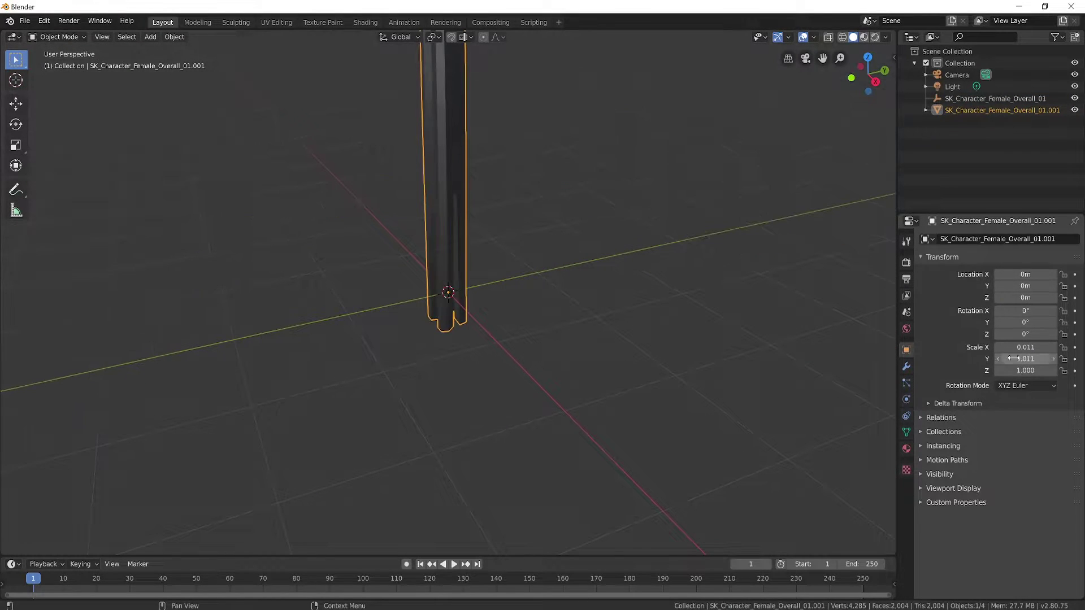
key("ctrl+v")
In Edit Mode, merge all duplicate vertices of the female overall mesh by distance and return to Object Mode.
key("Tab")
left_click(208, 37)
mouse_move(237, 272)
left_click(339, 363)
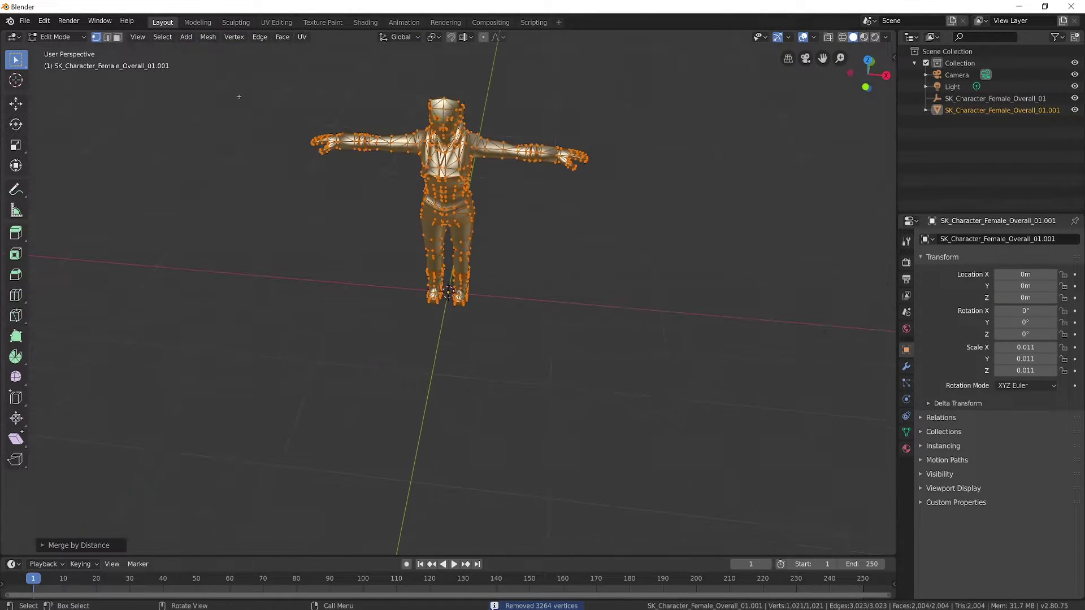
key("Tab")
left_click(25, 20)
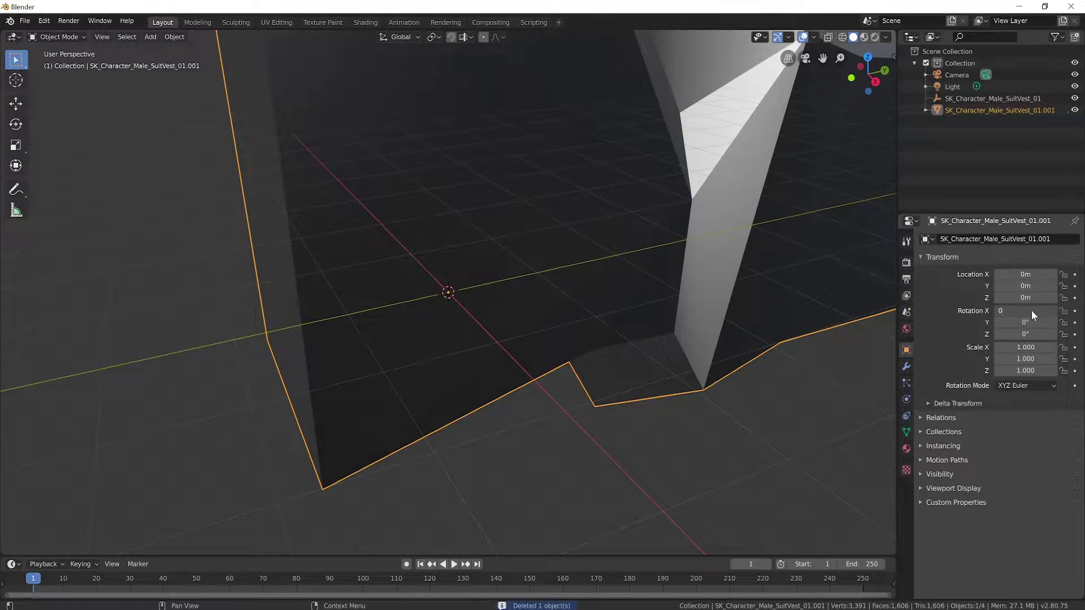
Set the male suit vest character mesh's X rotation to 0° and its X, Y and Z scale to 0.011.
key("Return")
key("ctrl+v")
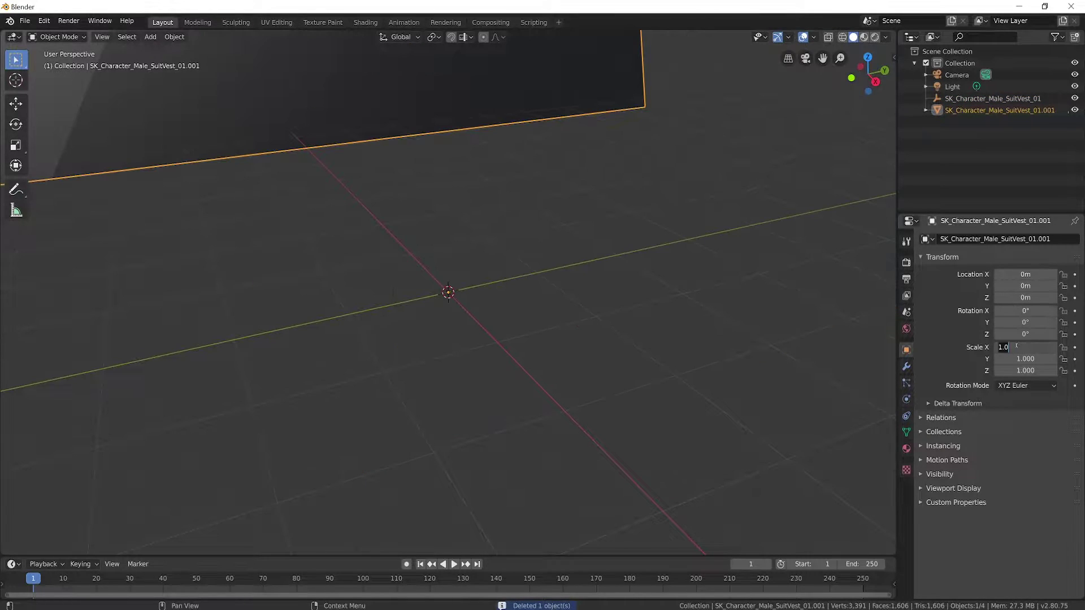
double_click(1036, 359)
type("0.011")
key("Return")
key("ctrl+v")
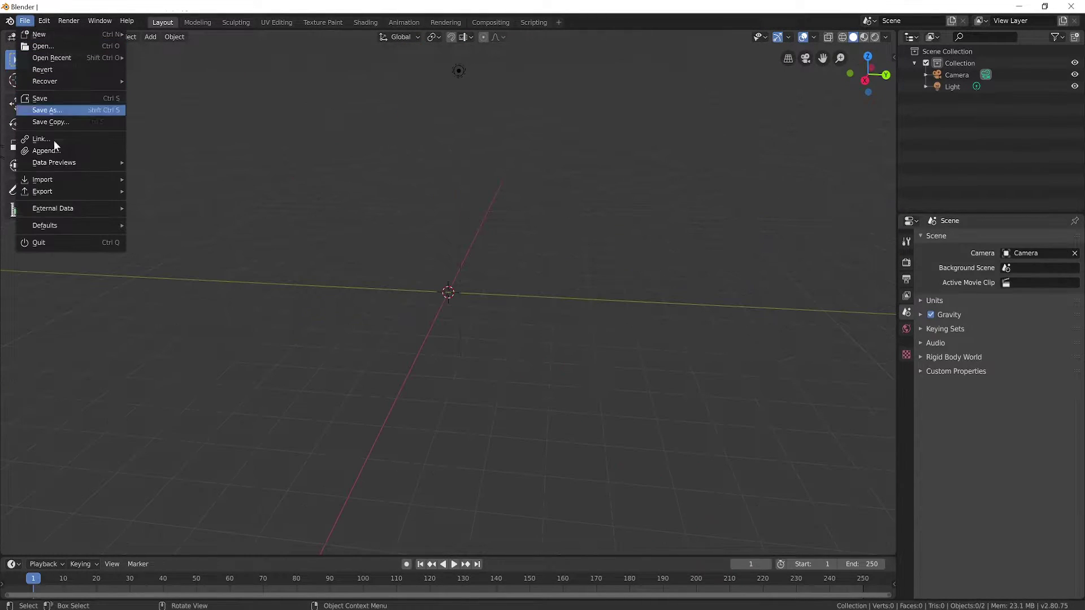
Import the cleaned female overall character FBX from the just meshes folder into the empty scene.
mouse_move(57, 180)
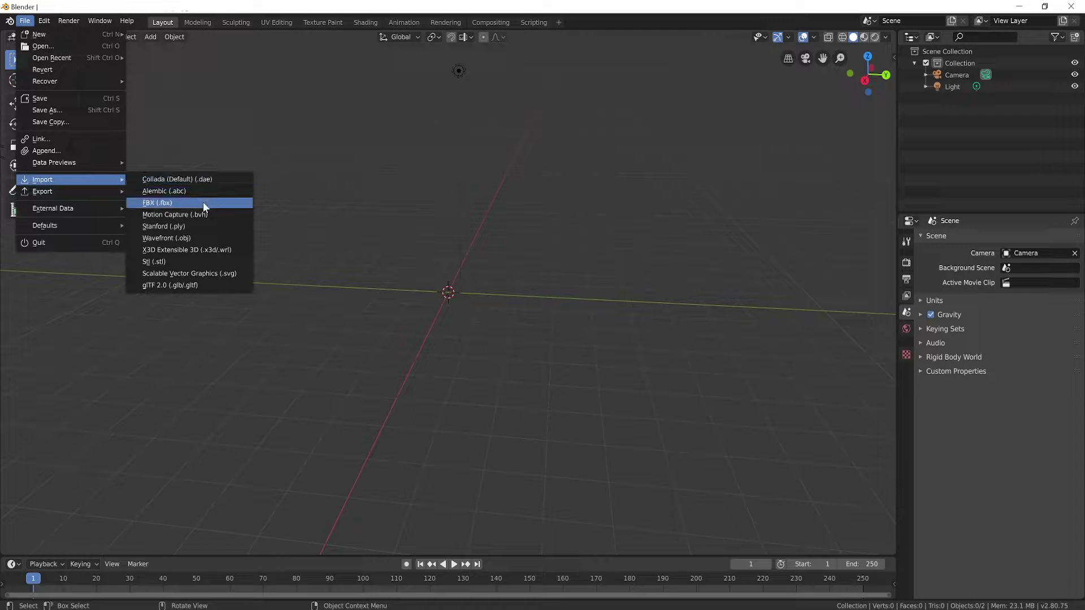
left_click(188, 202)
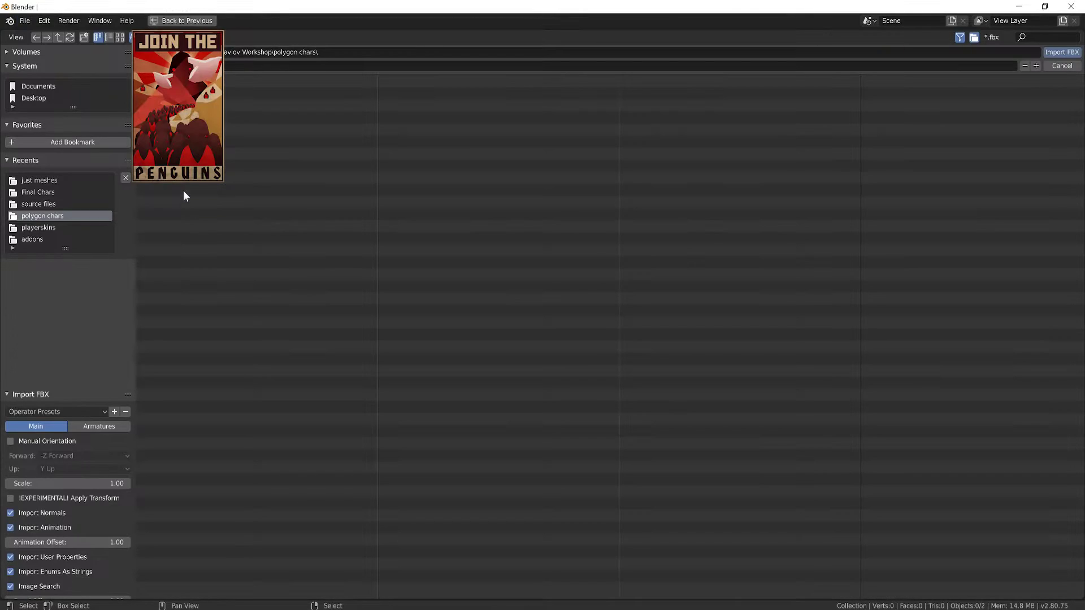
double_click(243, 105)
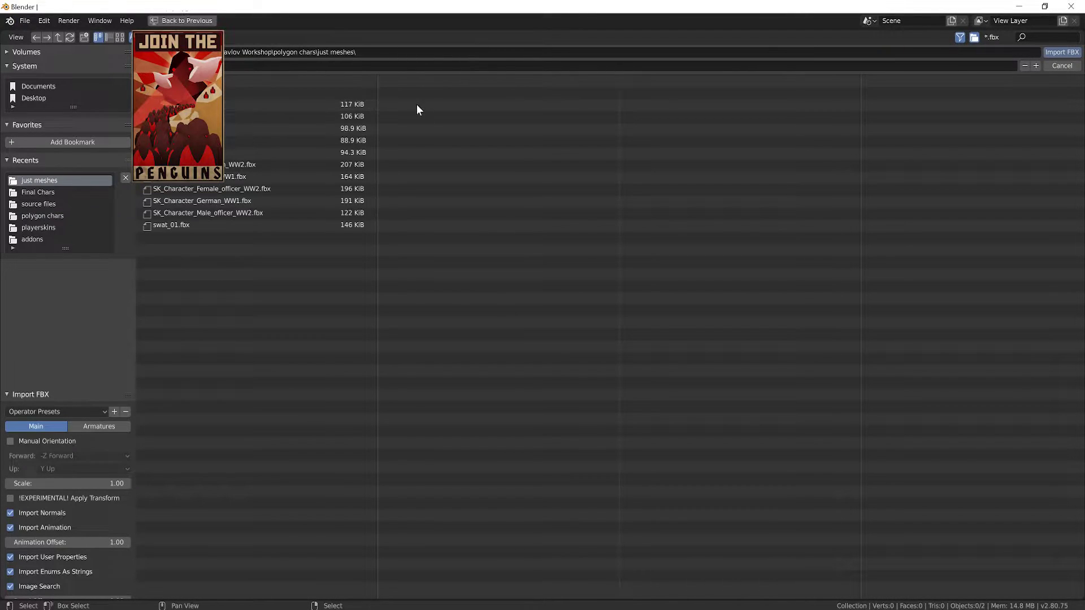
left_click(266, 125)
left_click(1063, 53)
scroll(575, 198, "up", 3)
middle_click_drag(575, 198, 473, 181)
scroll(584, 158, "up", 5)
middle_click_drag(584, 159, 526, 188)
scroll(595, 147, "down", 6)
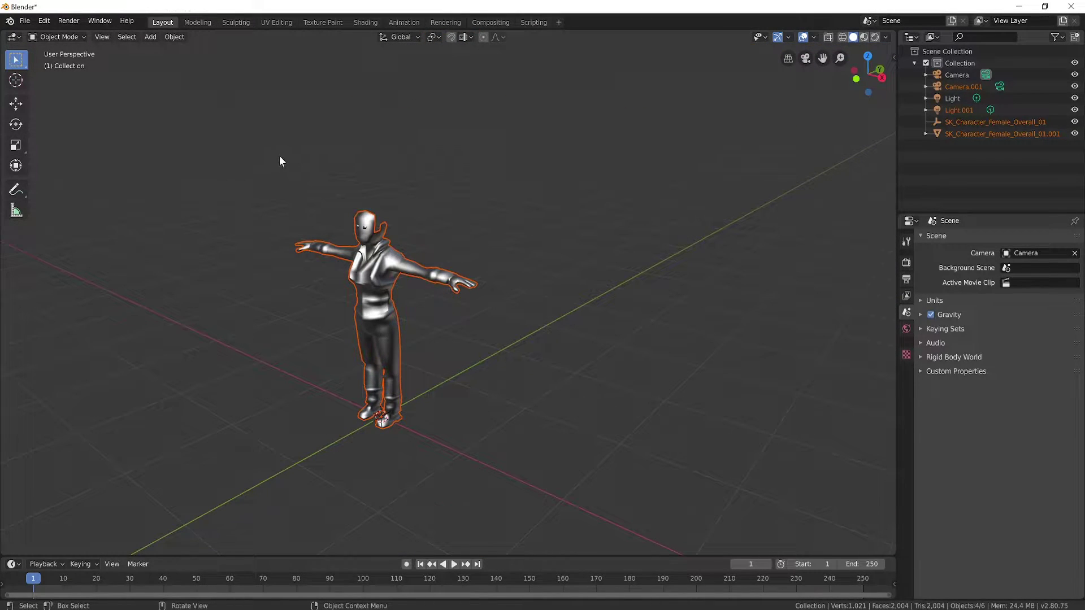
Import the panda mask FBX from the source files folder into the female overall character's scene.
left_click(25, 21)
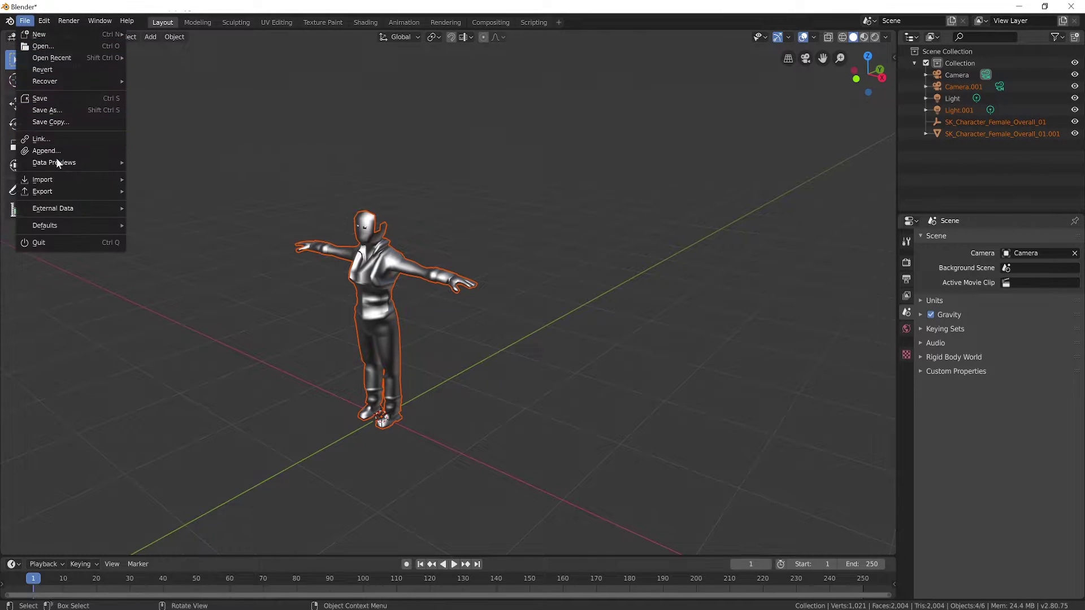
mouse_move(58, 176)
left_click(194, 251)
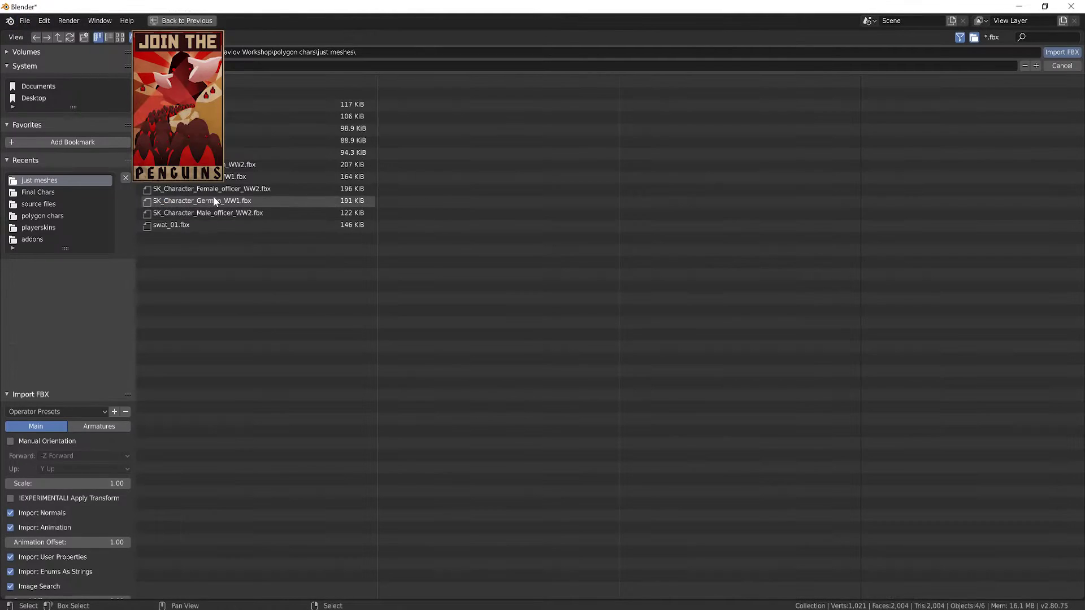
left_click(57, 204)
left_click(487, 188)
left_click(1051, 52)
middle_click_drag(407, 339, 438, 341)
scroll(438, 341, "up", 4)
scroll(446, 426, "down", 3)
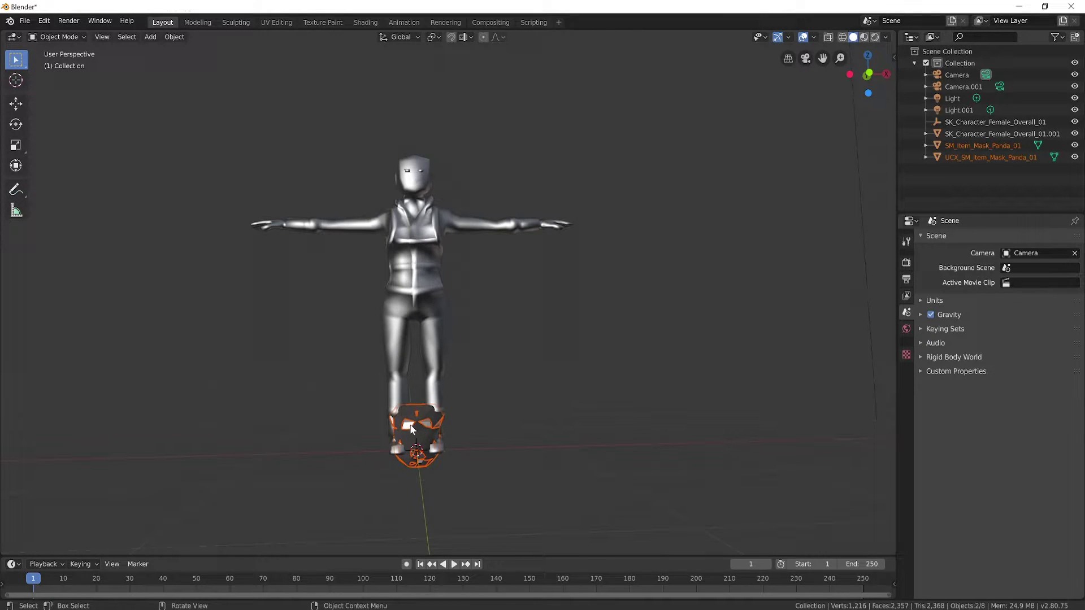
Delete the UCX collision mesh that came with the panda mask, keeping the mask itself.
key("x")
left_click(415, 440)
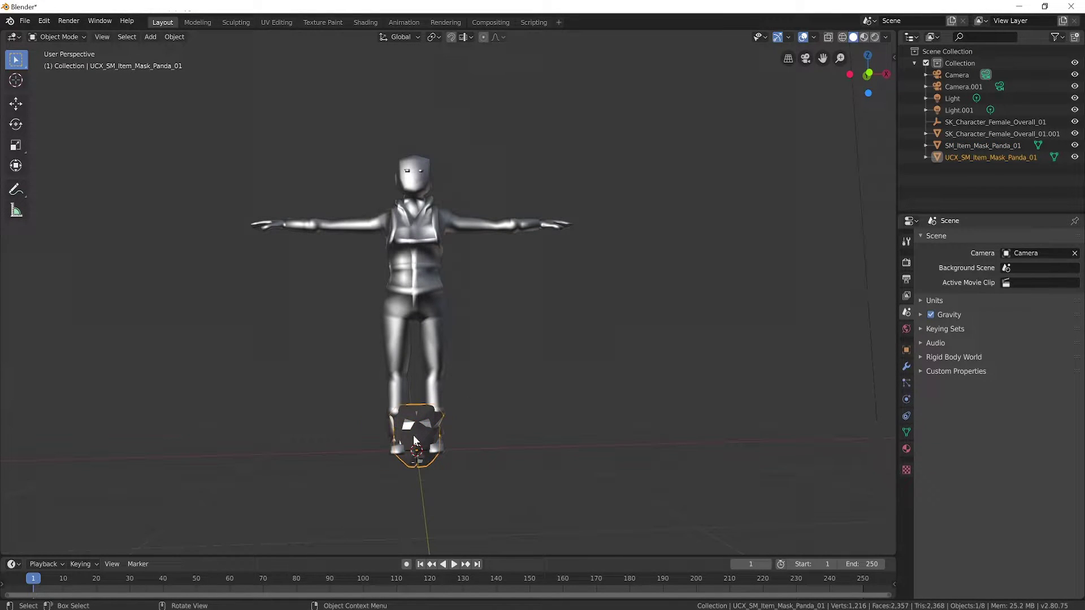
key("x")
left_click(417, 438)
Move the panda mask straight up along the Z axis so that it sits over the character's head.
left_click(425, 433)
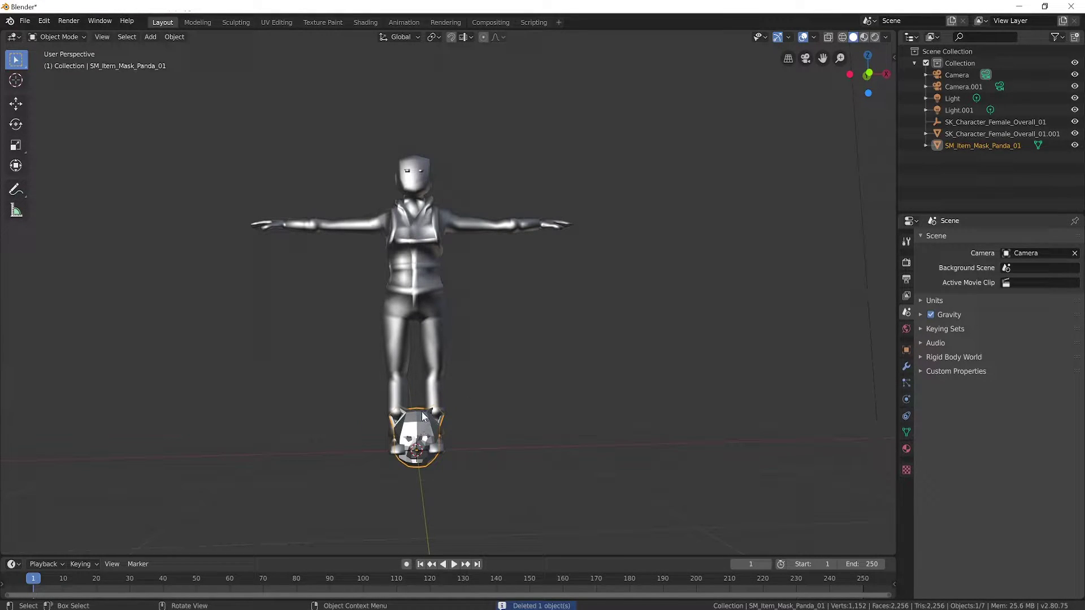
left_click(15, 104)
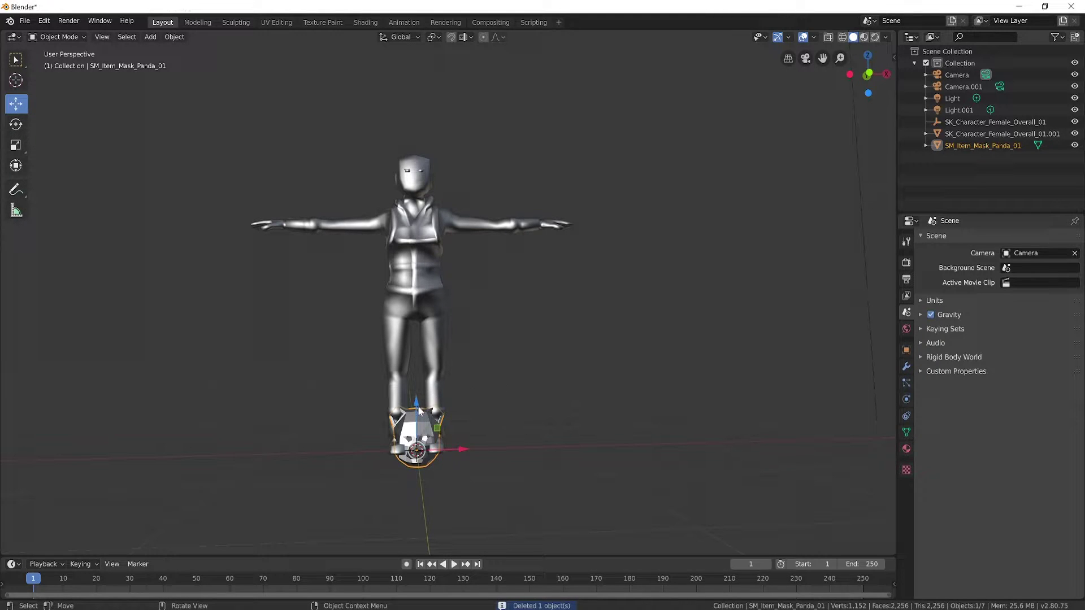
left_click_drag(421, 406, 419, 146)
middle_click_drag(419, 146, 446, 226)
scroll(433, 209, "up", 5)
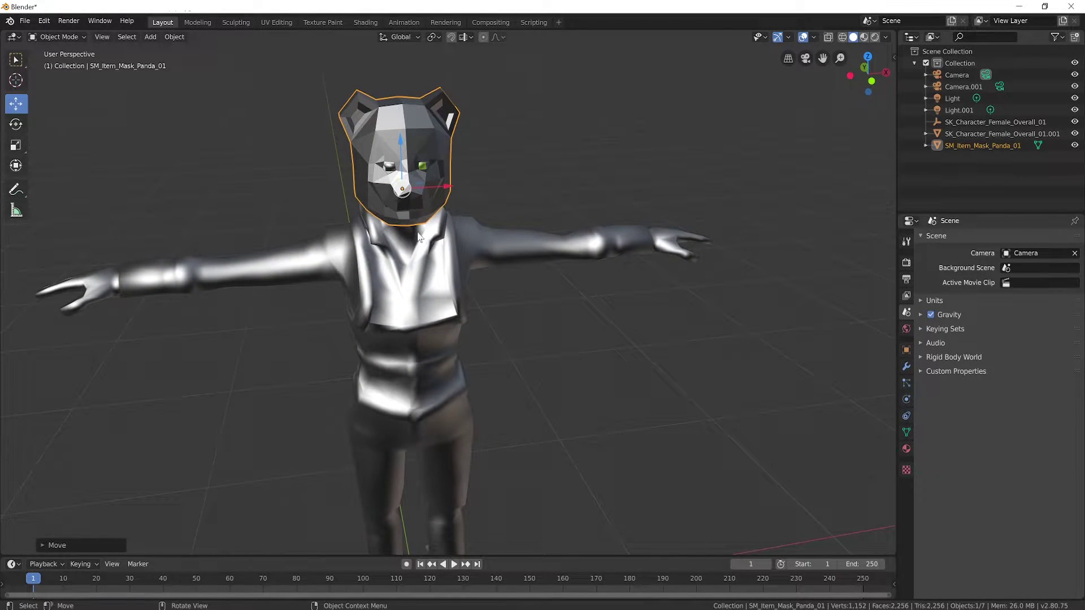
Select the female overall mesh together with the panda mask and export them as FBX into the just meshes folder.
left_click(421, 238)
left_click(393, 140, "shift")
left_click(29, 25)
mouse_move(116, 192)
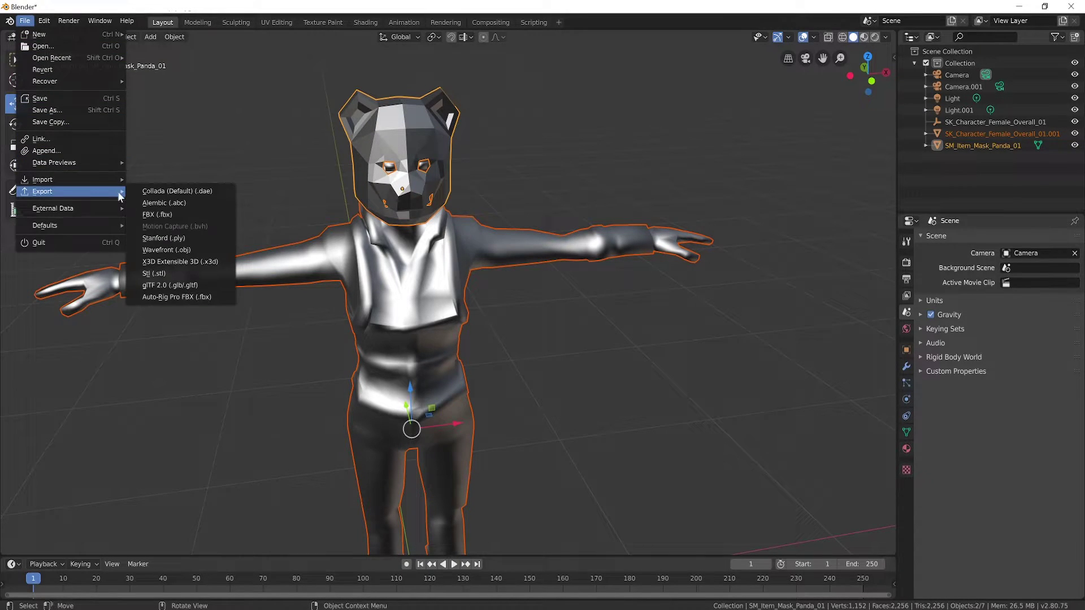
left_click(157, 214)
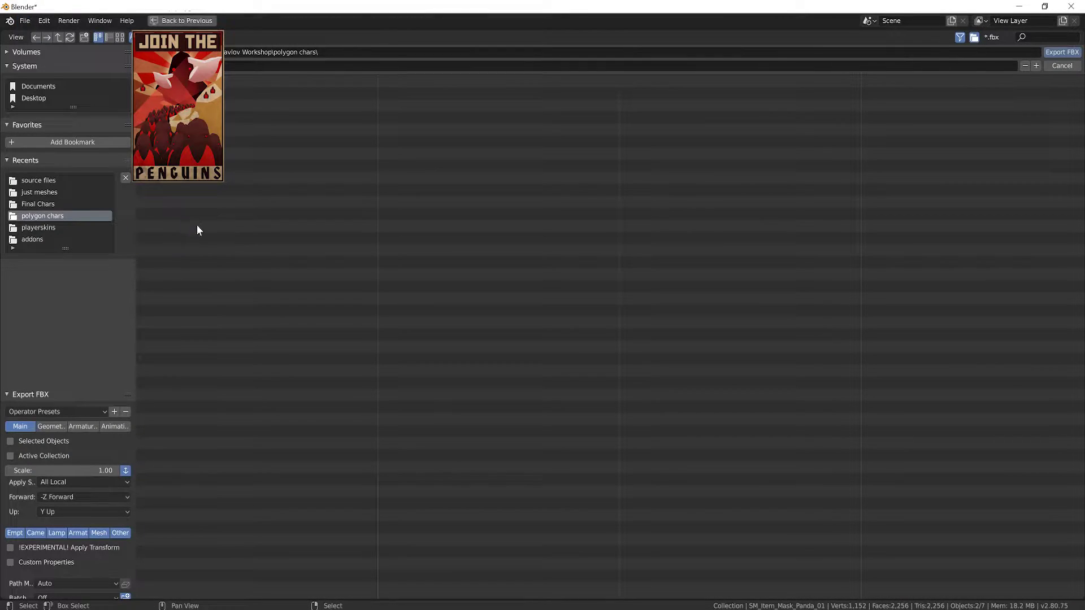
left_click(223, 108)
left_click(232, 128)
left_click(1051, 52)
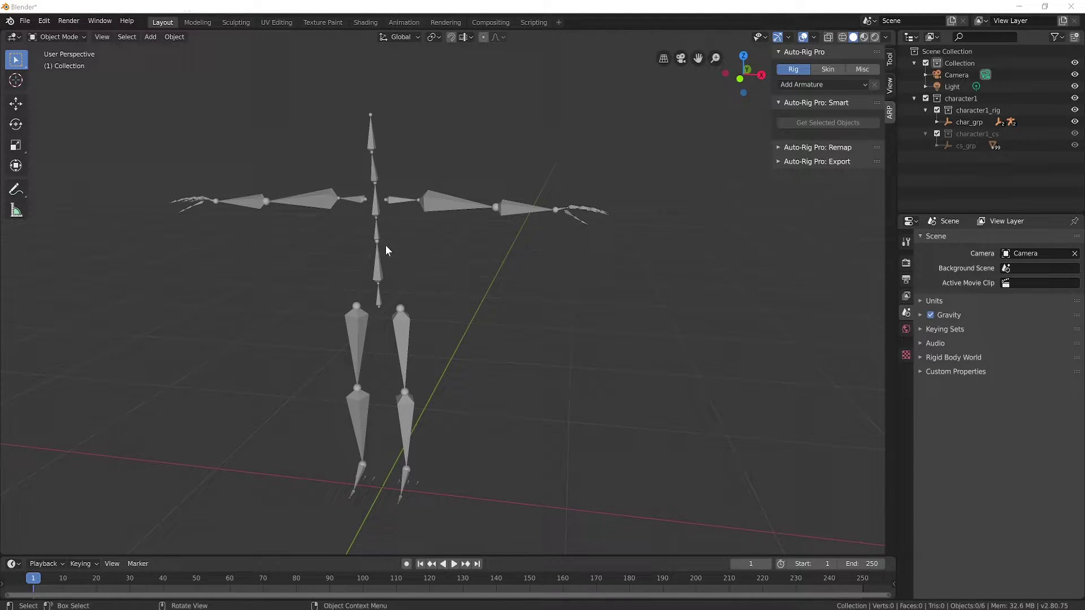
Import the female FBI character FBX from the just meshes folder into the scene with the Auto-Rig Pro armature.
left_click(25, 20)
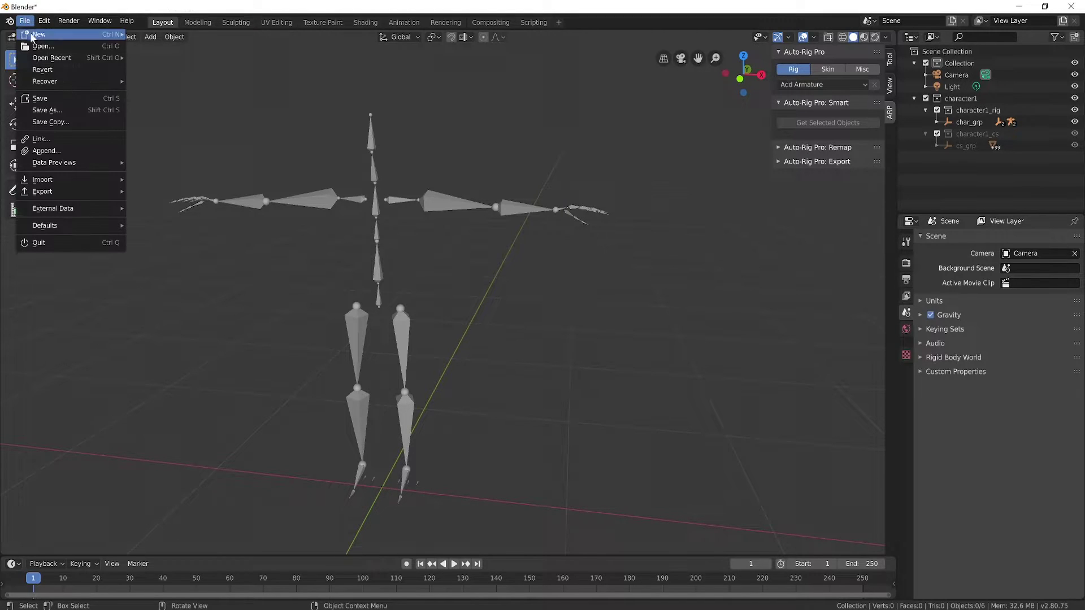
mouse_move(71, 180)
left_click(158, 201)
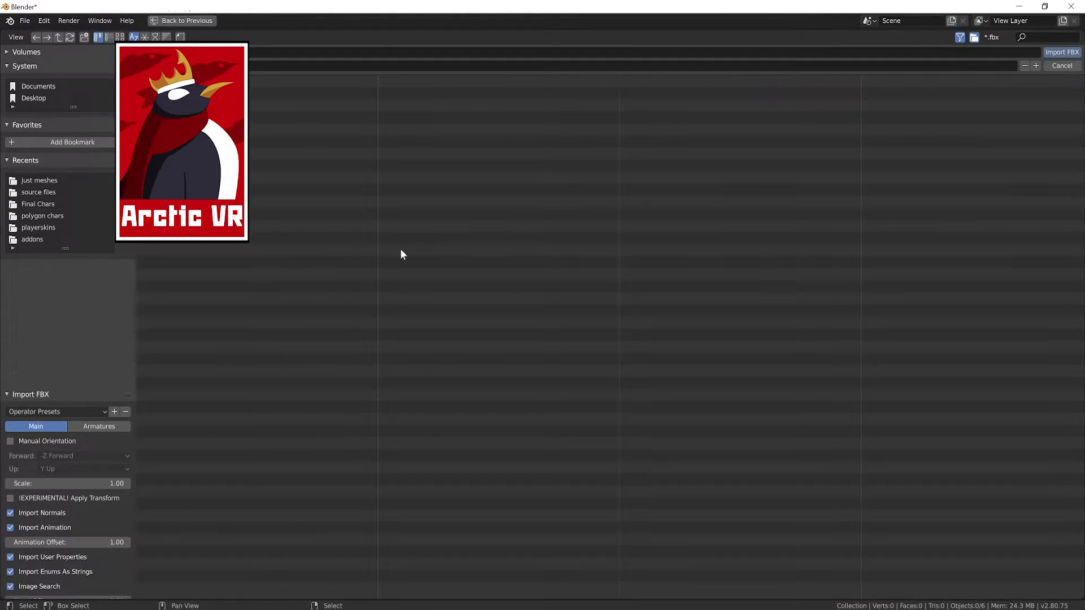
left_click(62, 180)
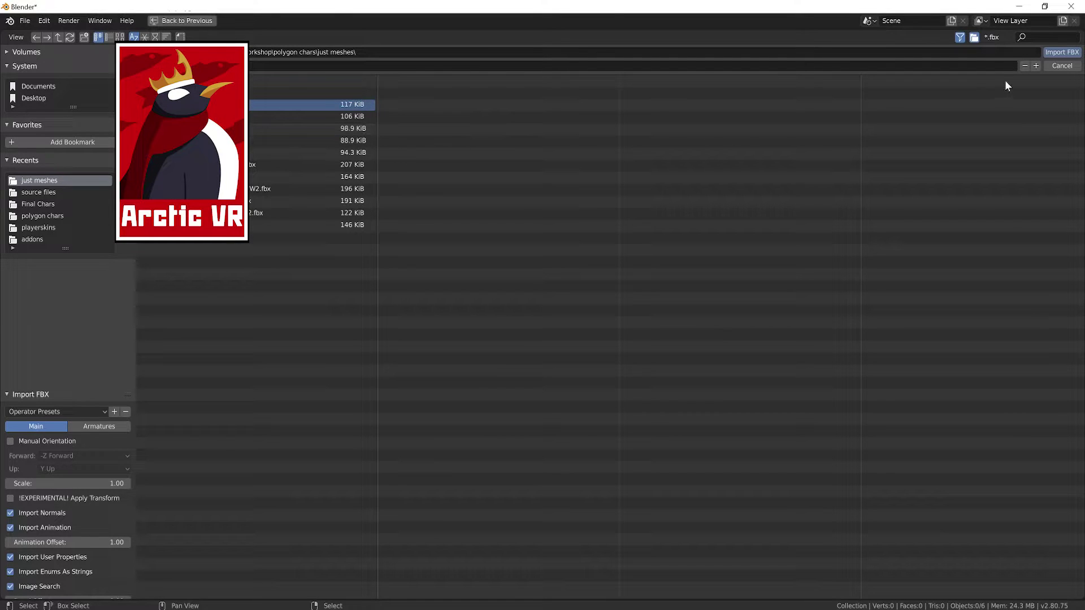
left_click(1060, 52)
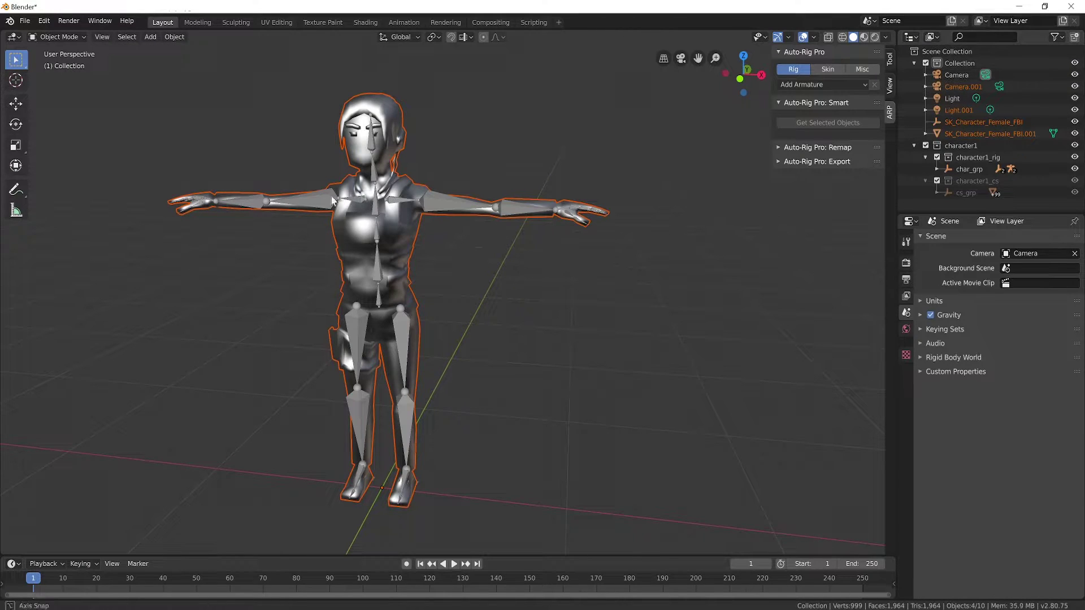
Select the reference armature and run Auto-Rig Pro's Match to Rig on it.
mouse_move(331, 196)
middle_mouse_down()
mouse_move(256, 199)
mouse_move(294, 200)
mouse_move(283, 221)
mouse_move(369, 219)
mouse_move(346, 201)
middle_mouse_up()
left_click(346, 210)
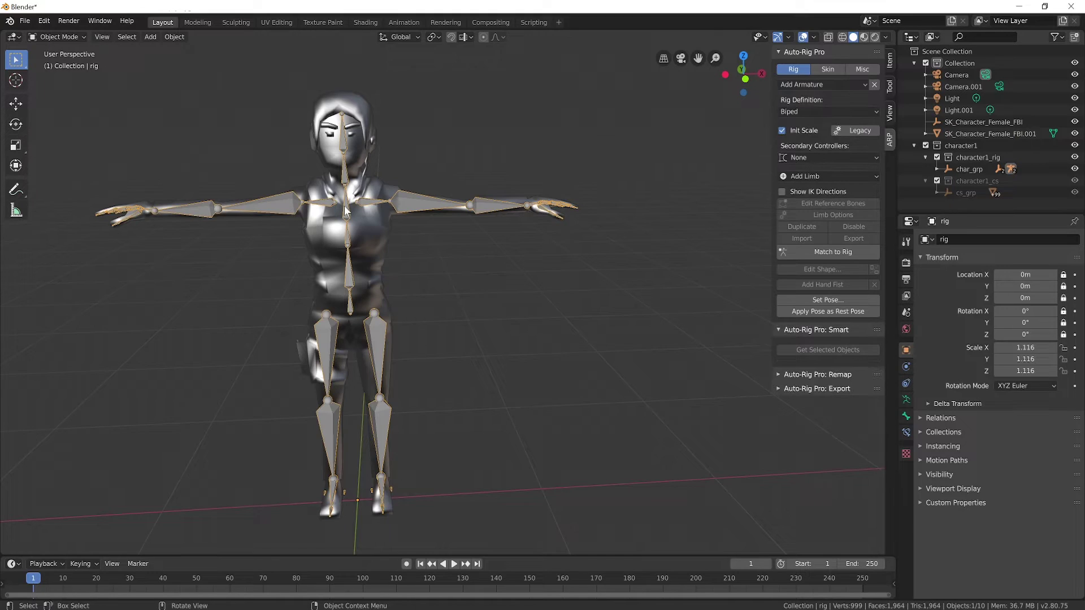
left_click(809, 257)
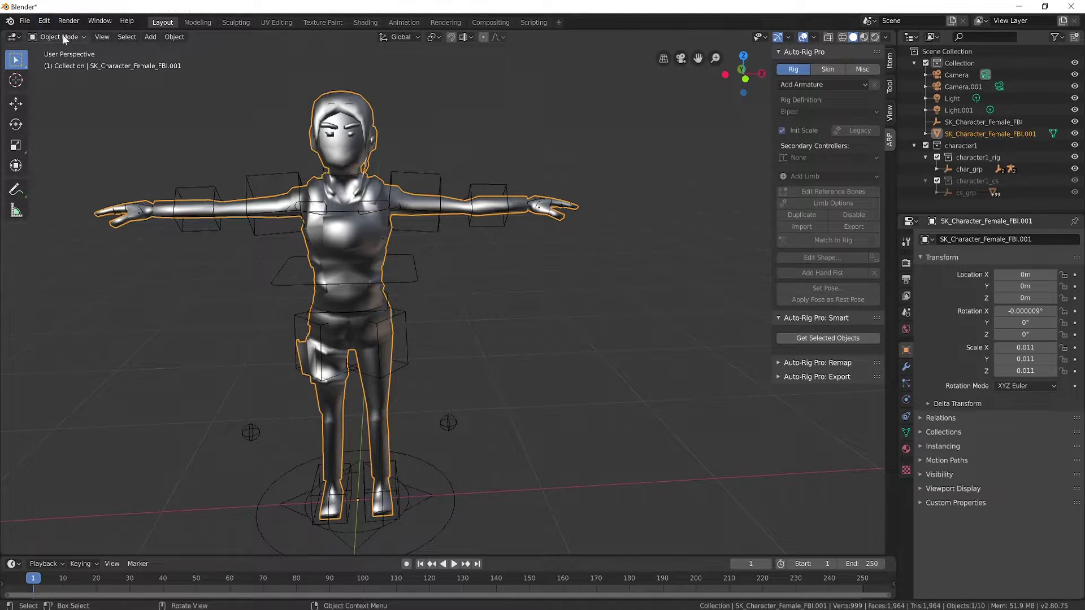
Select the FBI mesh together with the rig and bind them with Auto-Rig Pro's skin tools, keeping Split Parts and Preserve Volume enabled.
left_click(828, 69)
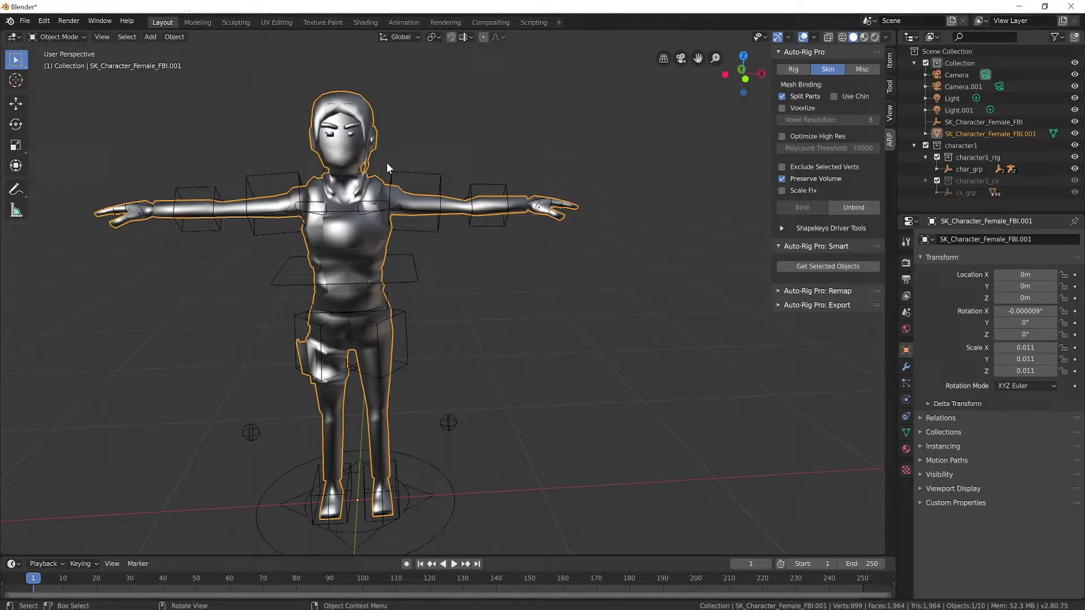
left_click(299, 186, "shift")
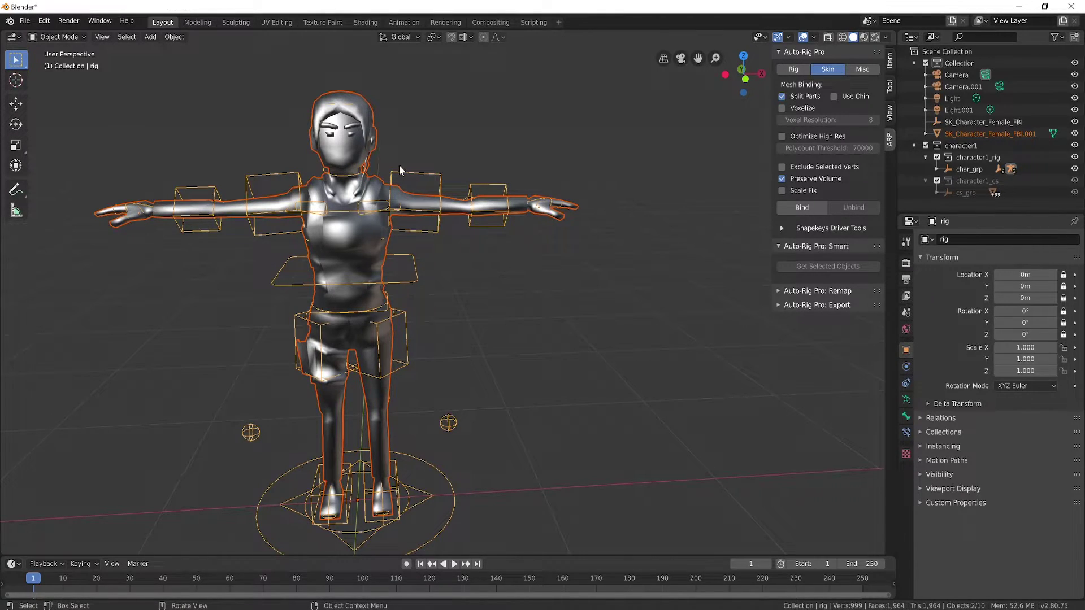
left_click(802, 208)
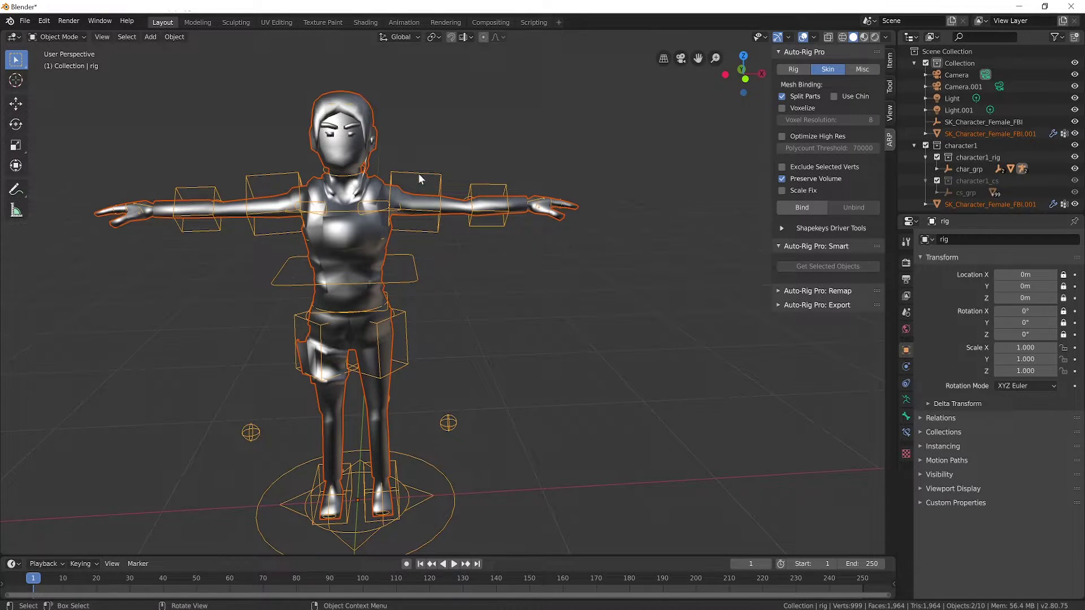
Put the rig in Pose Mode and test-rotate the character's left upper arm control to check the mesh deformation, cancelling the rotation.
left_click(393, 188)
key("Tab")
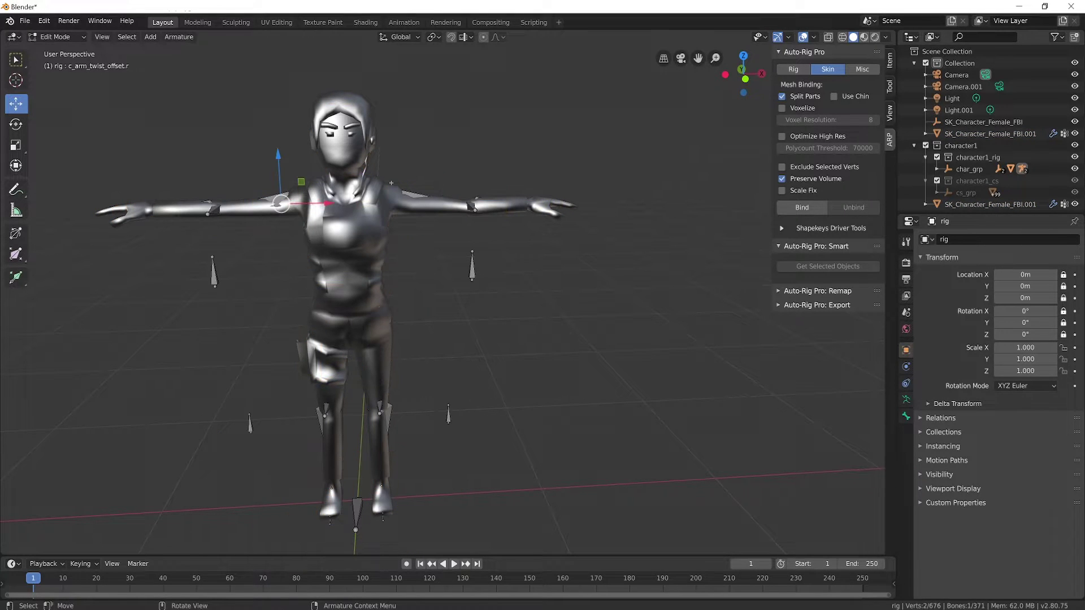
key("Tab")
left_click(56, 37)
left_click(68, 57)
left_click(57, 37)
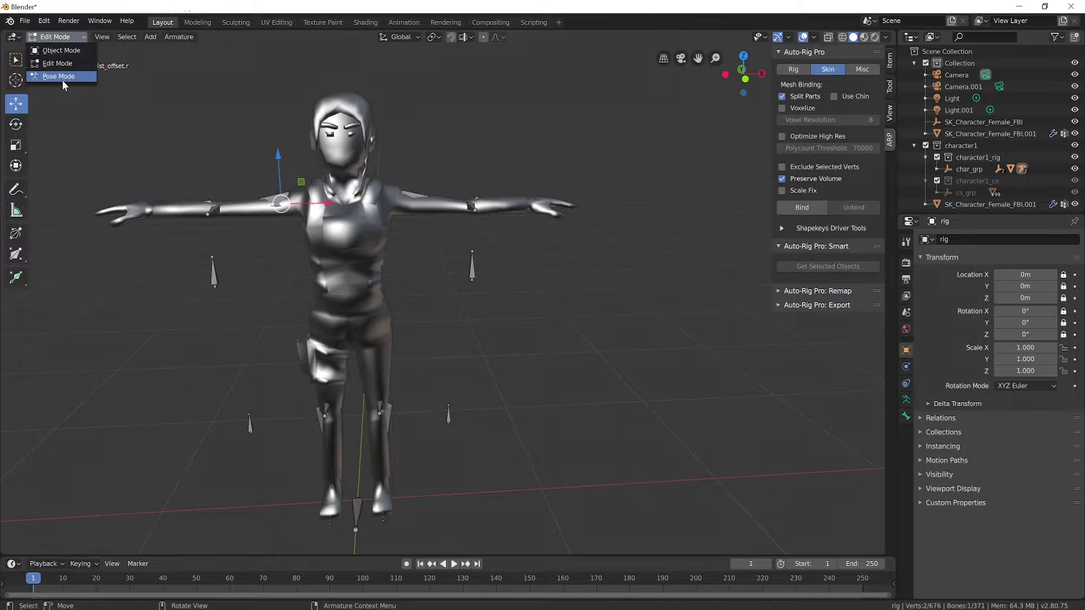
left_click(65, 85)
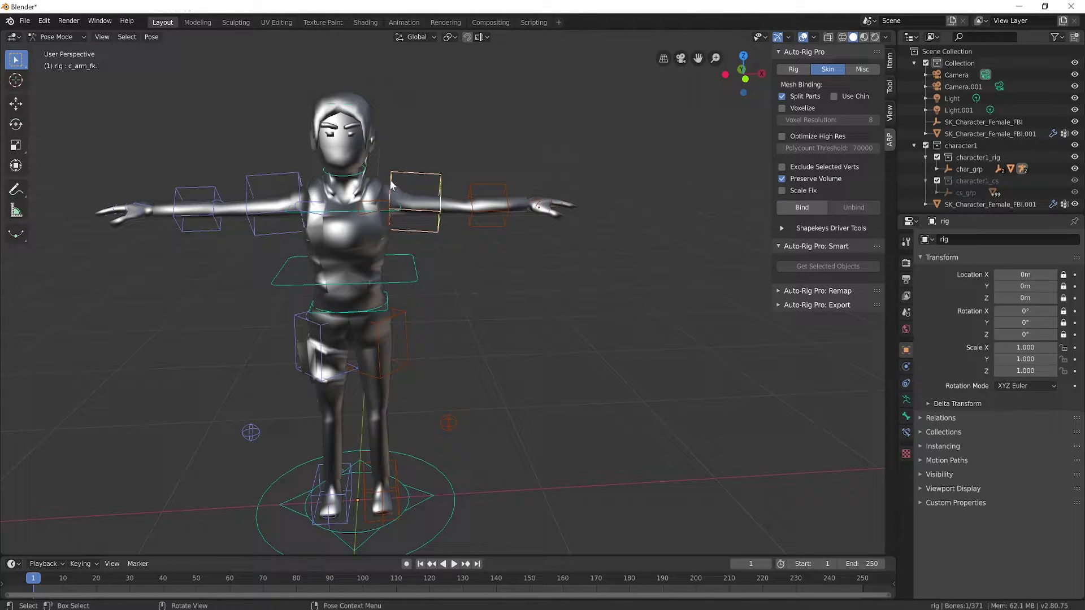
key("r")
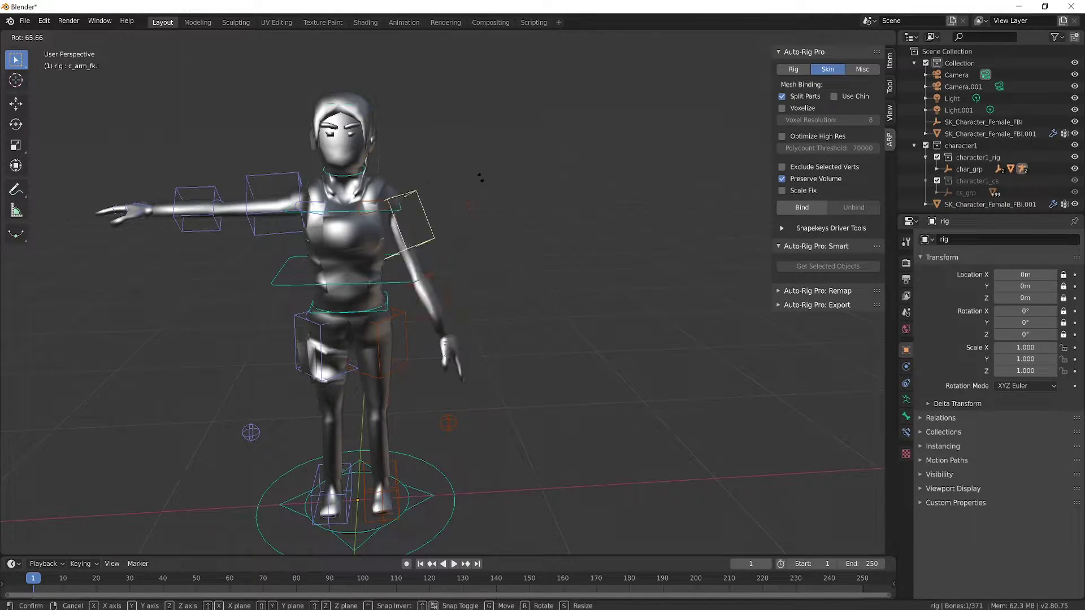
key("Escape")
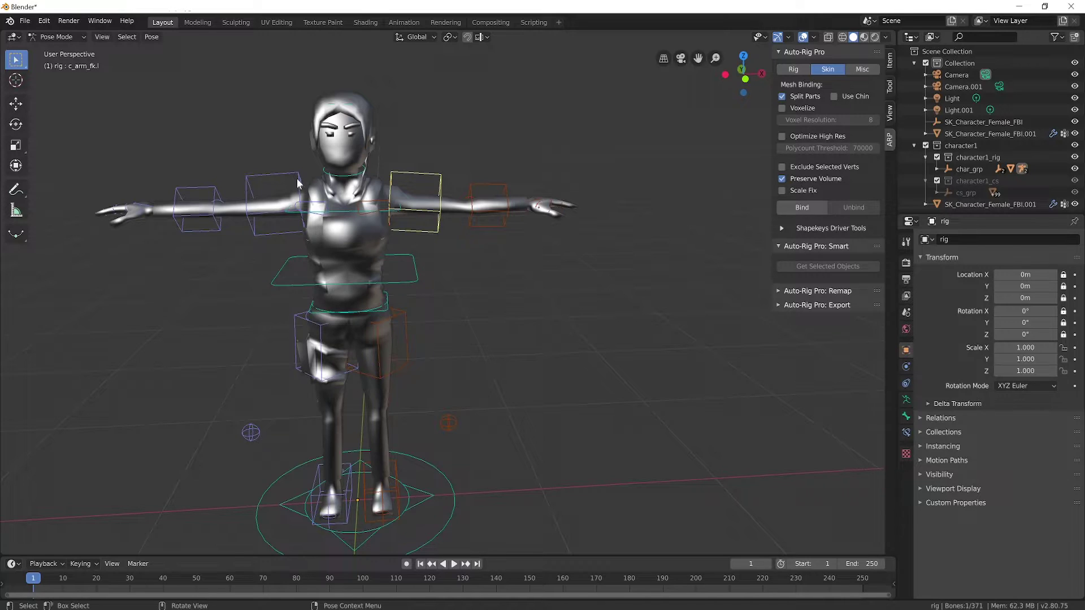
Export the rigged FBI character as FBX with Auto-Rig Pro, using the Unreal Engine and Humanoid options with Add IK Bones enabled.
left_click(780, 306)
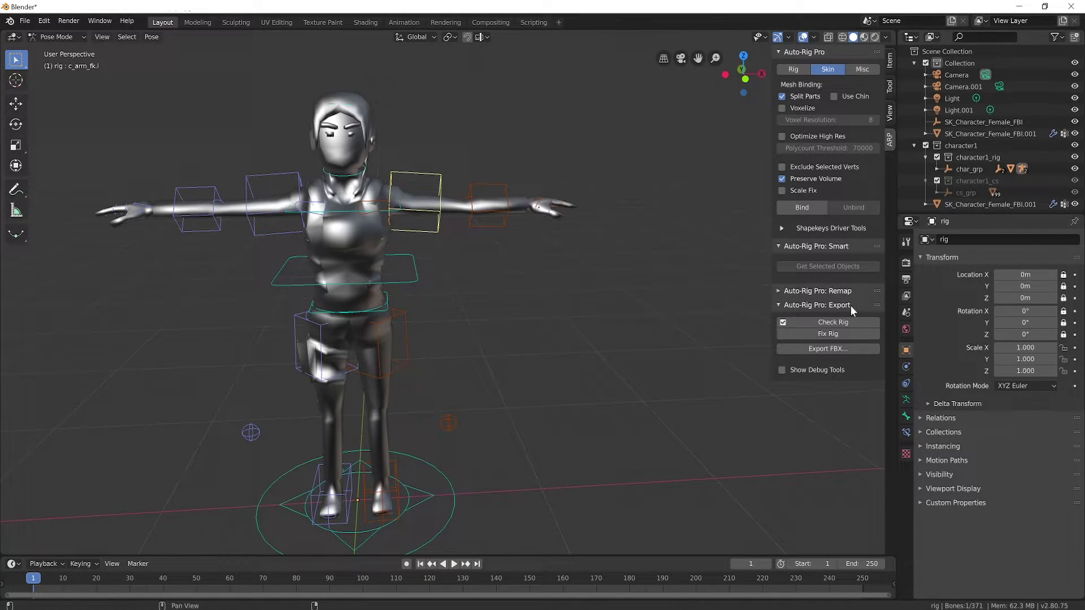
left_click(820, 349)
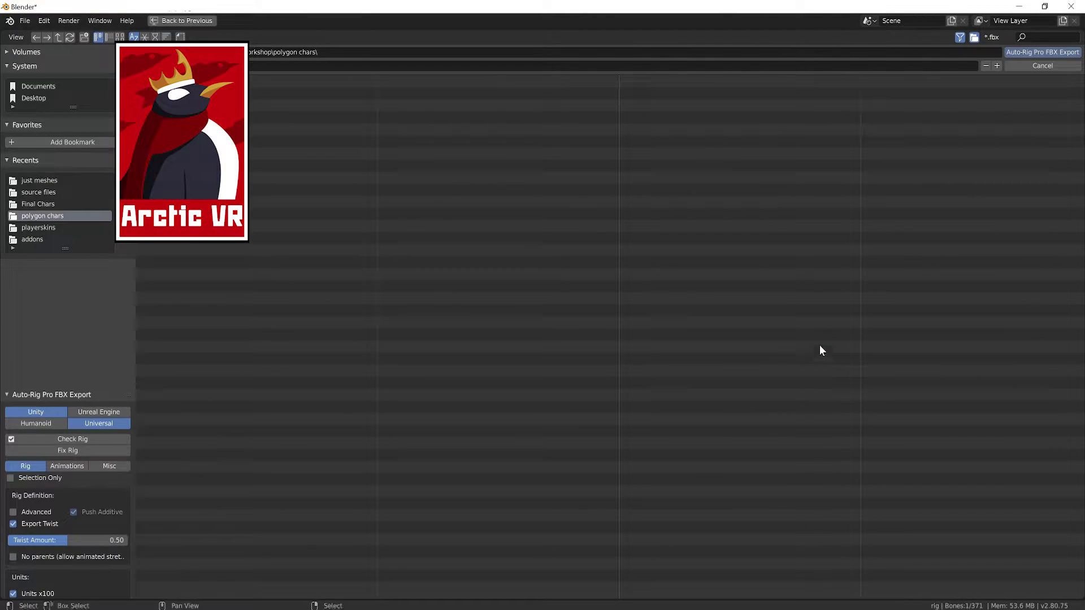
left_click_drag(104, 388, 108, 289)
left_click(98, 314)
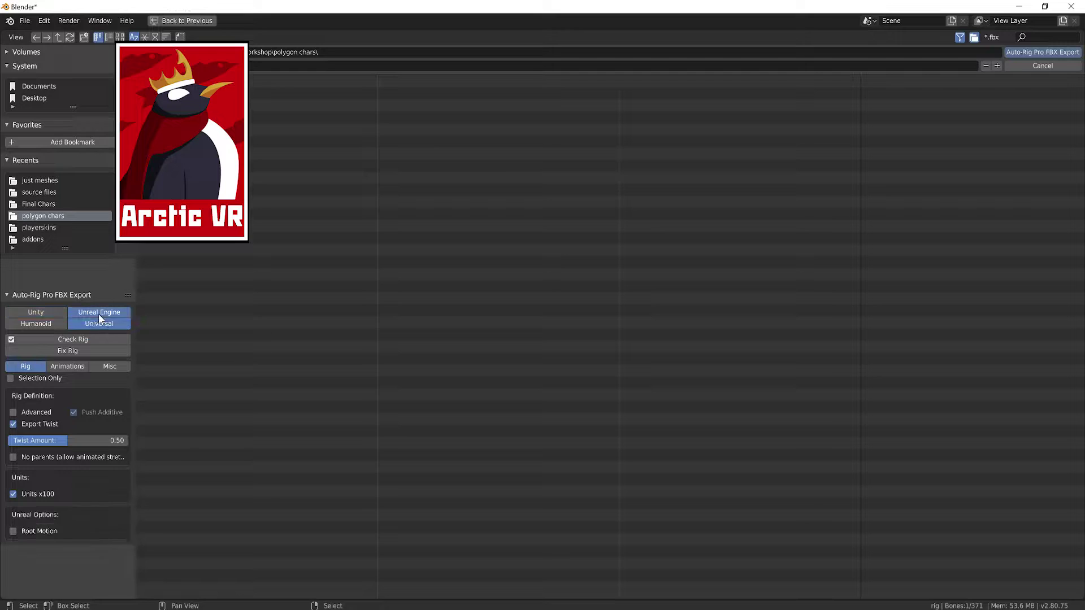
left_click(49, 324)
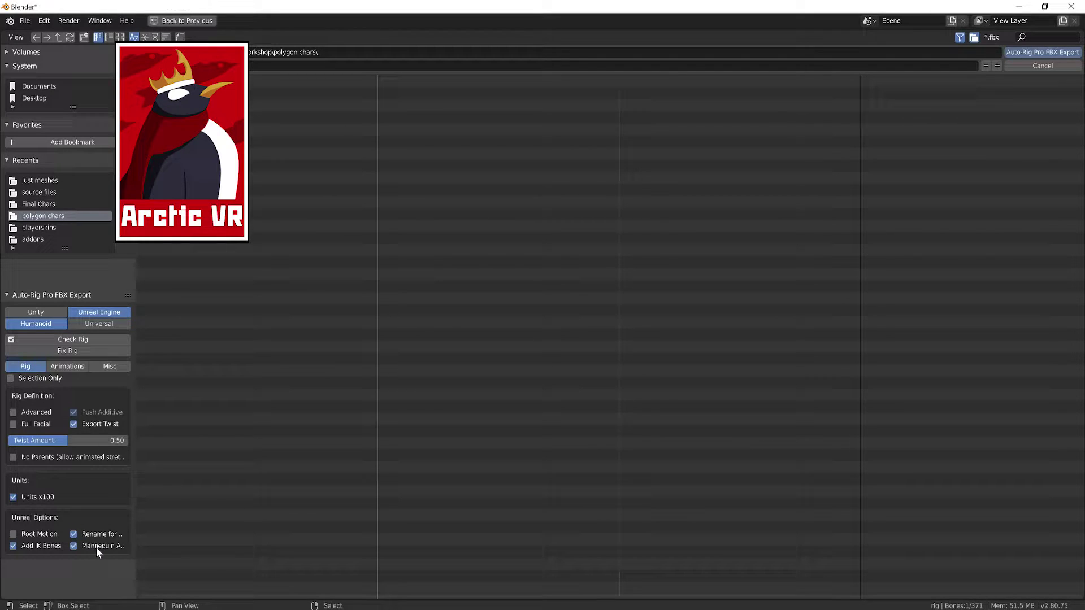
double_click(186, 93)
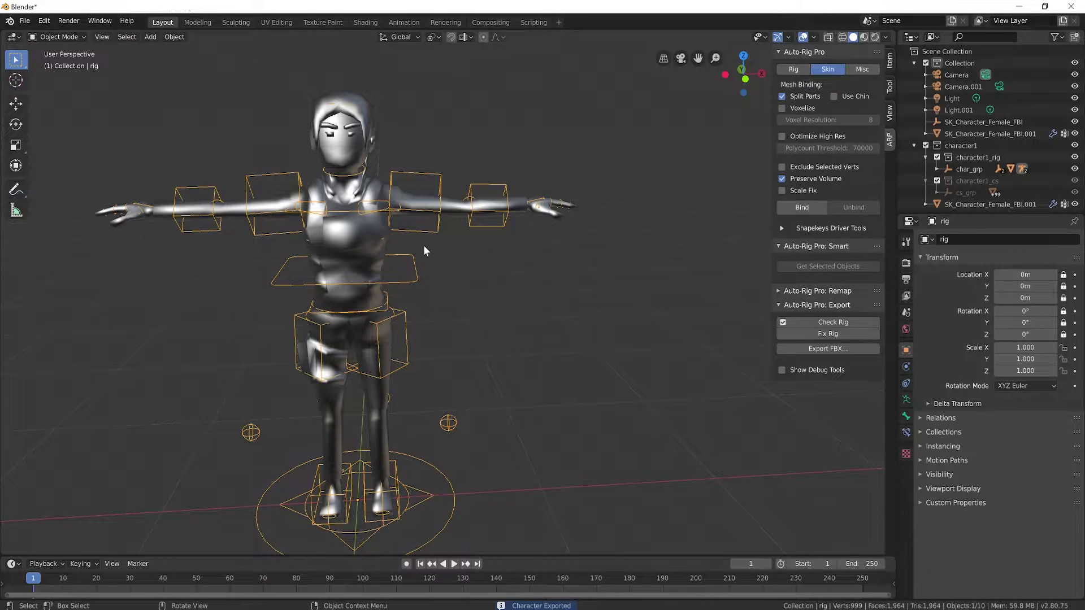
Close the finished FBI scene and switch to the Pavlov project in Unreal Editor.
left_click(1071, 7)
left_click(592, 327)
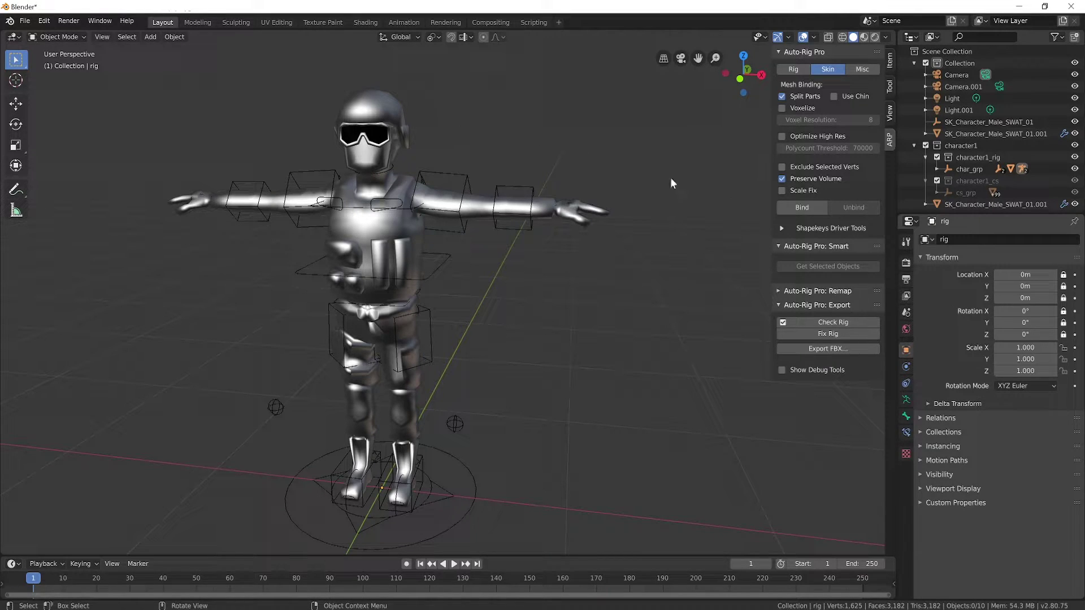
mouse_move(763, 609)
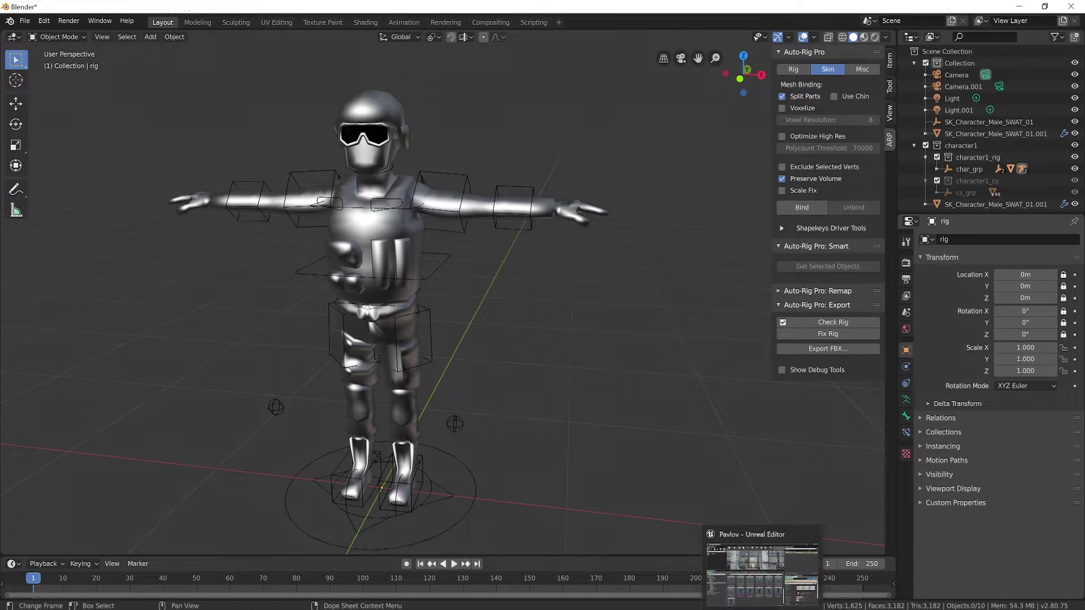
left_click(762, 573)
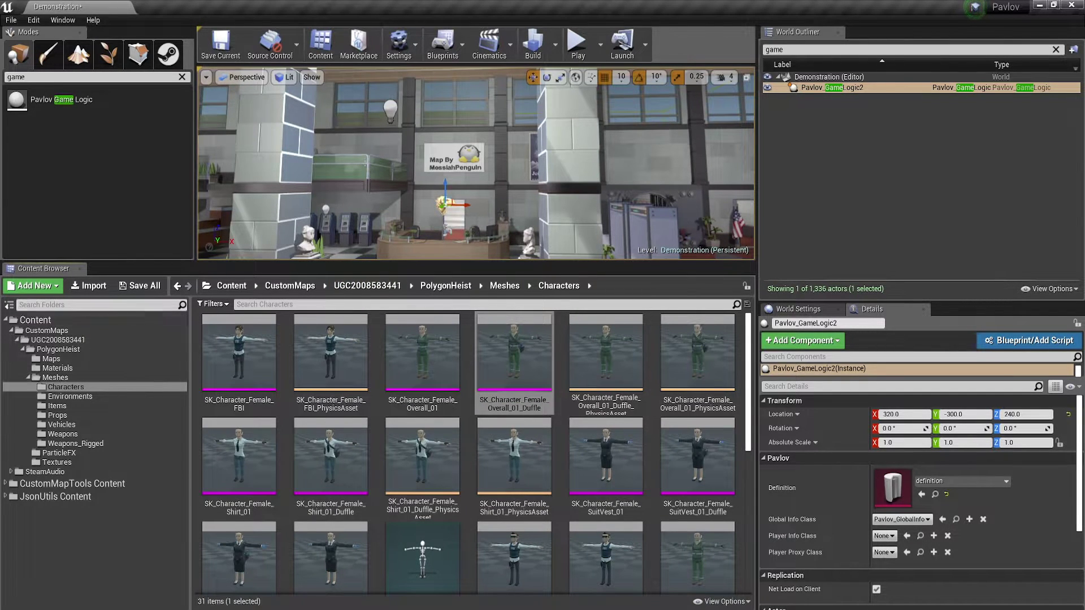
left_click(62, 340)
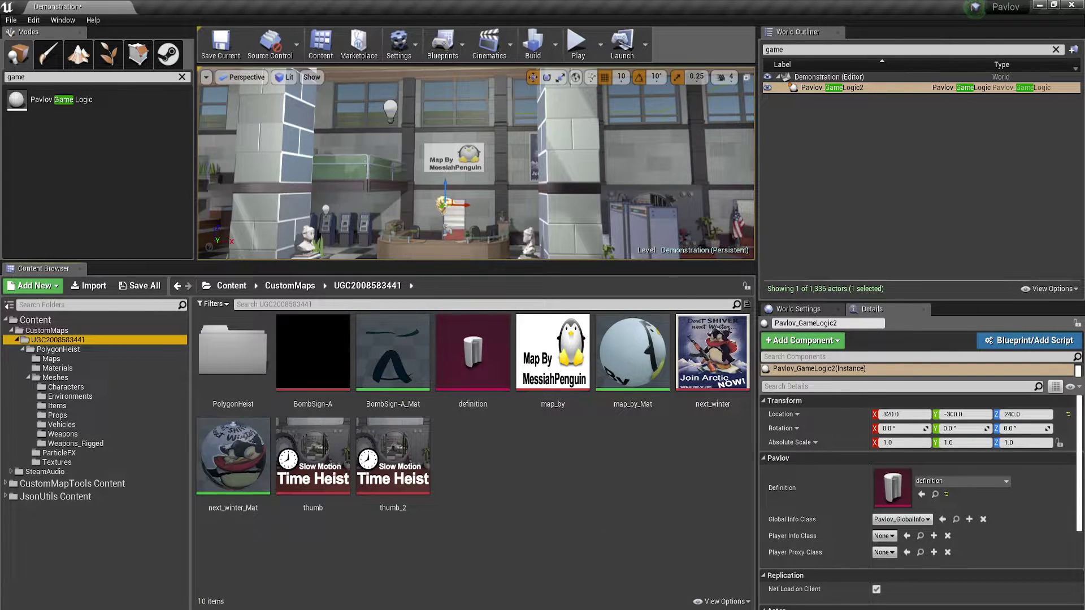
right_click(483, 443)
left_click(565, 87)
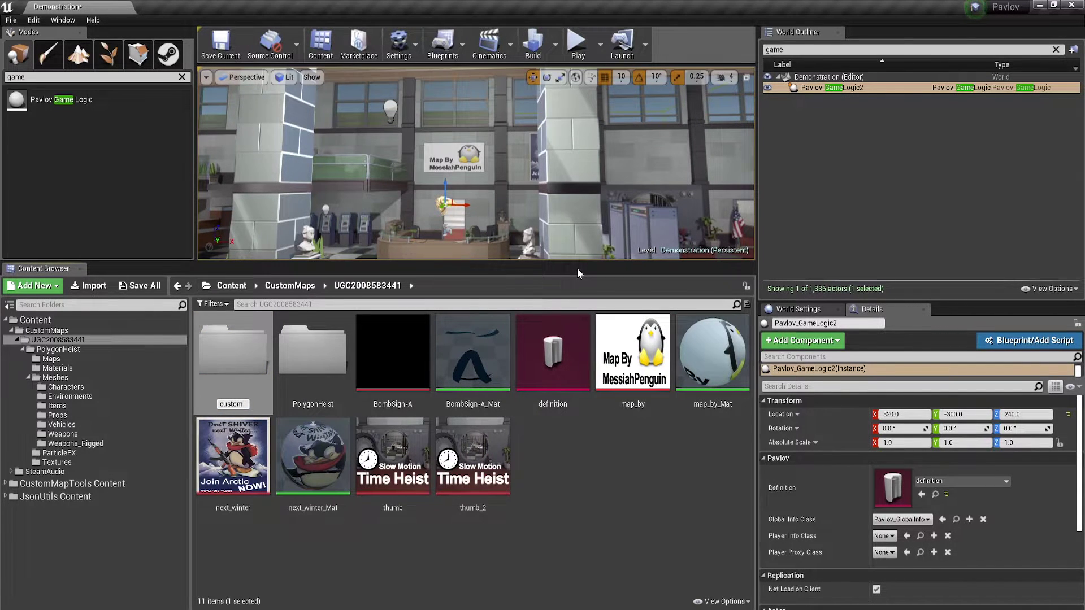
type("customplayer")
key("Return")
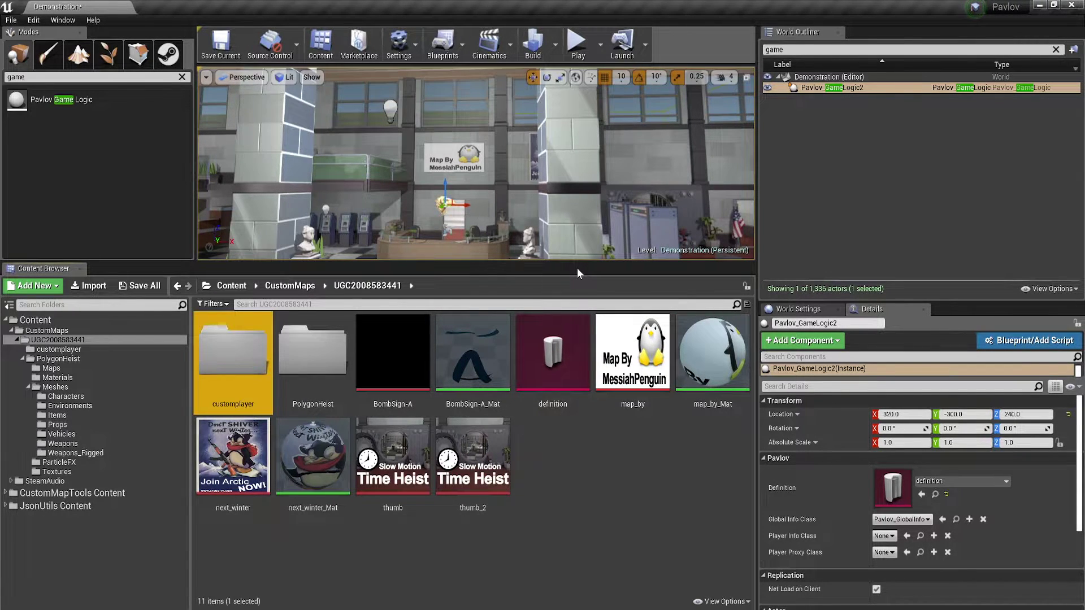
double_click(257, 372)
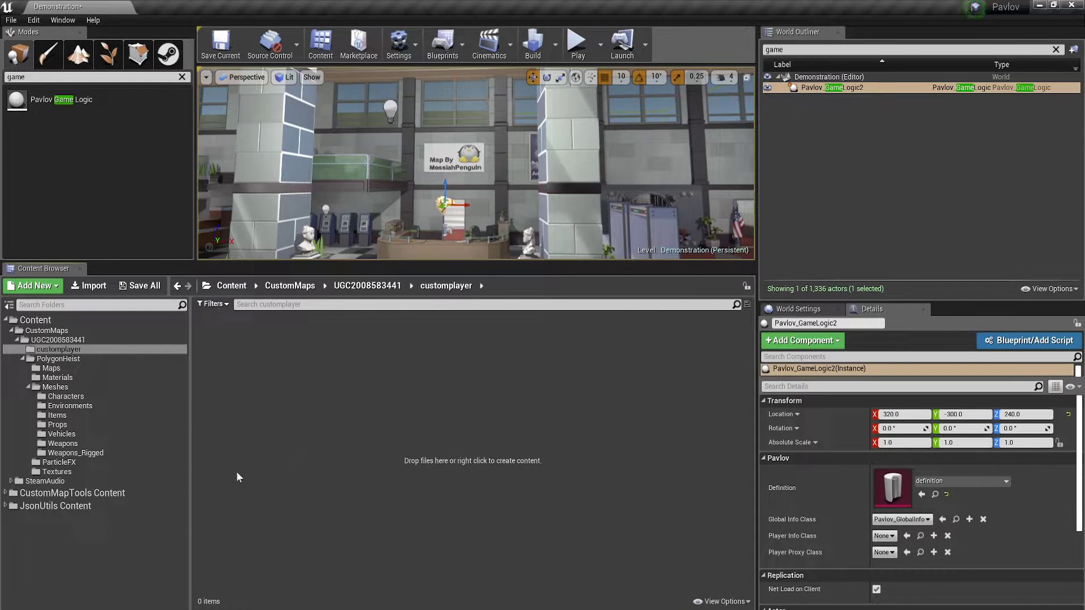
Move the PlayerSkinTable data table from the CustomMapTools Examples folder into the customplayer folder.
left_click(6, 495)
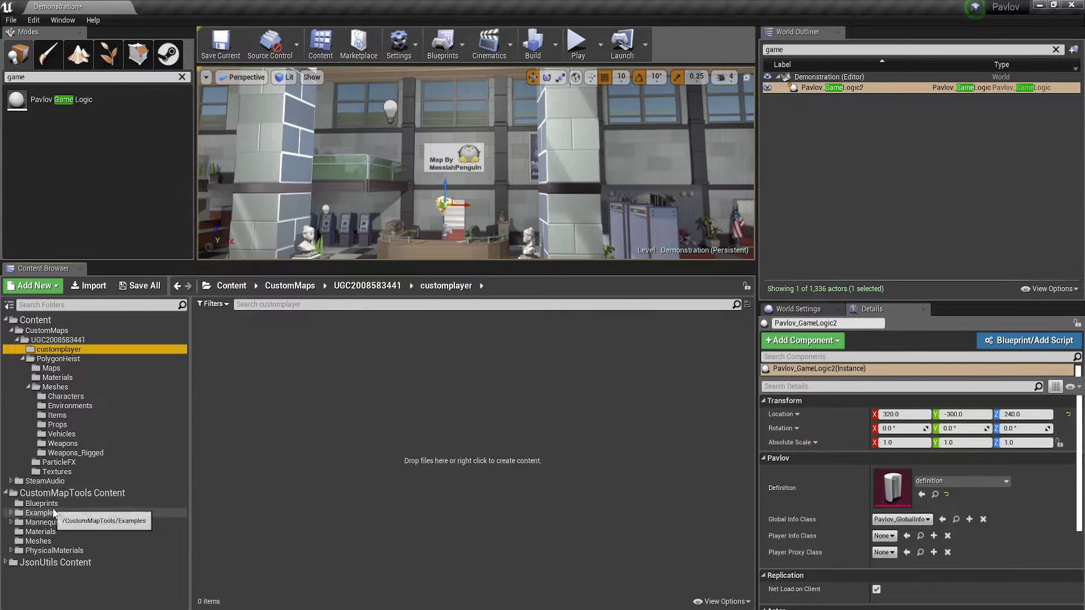
left_click(66, 494)
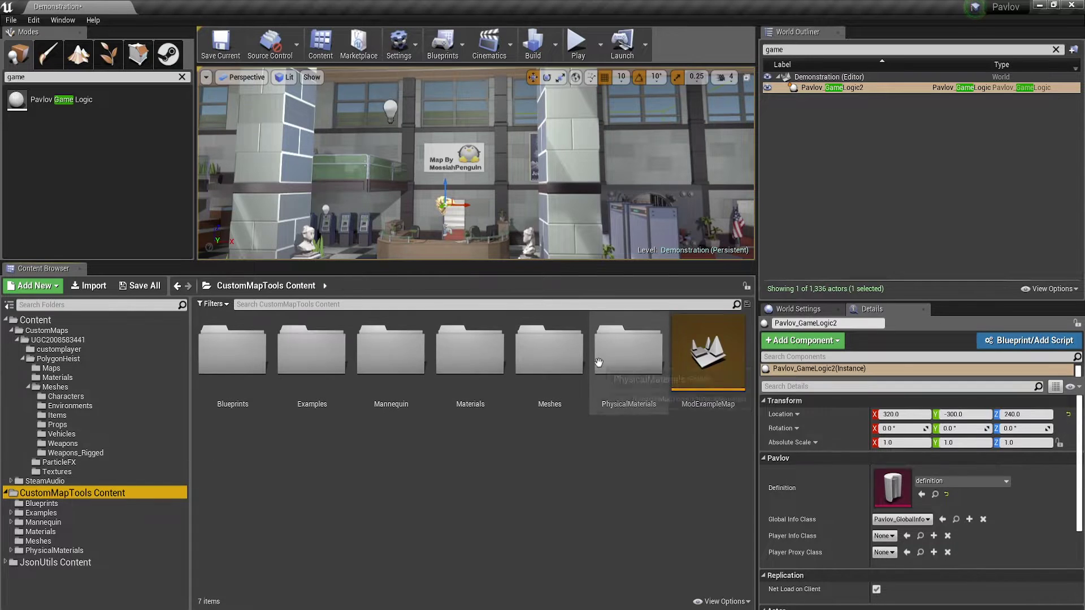
double_click(309, 359)
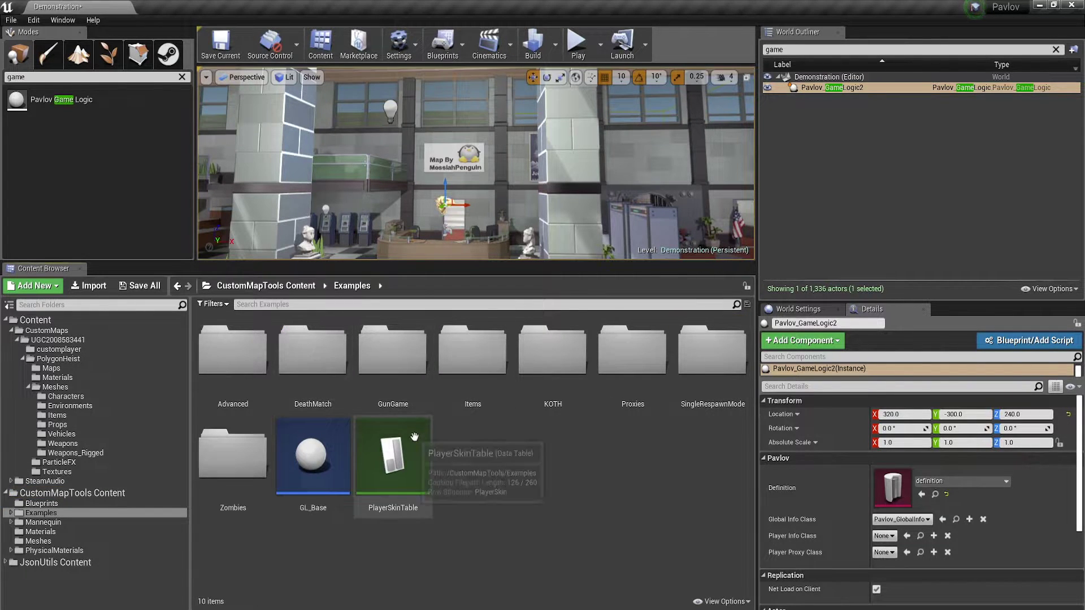
left_click(400, 444)
left_click_drag(400, 444, 143, 359)
left_click(157, 382)
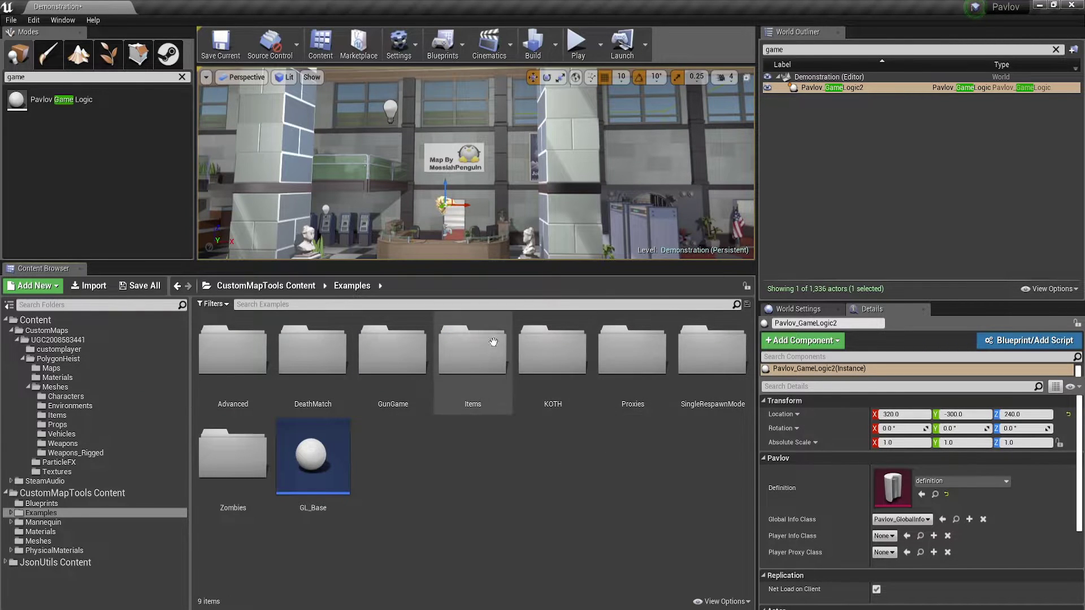
Move BP_PlayerProxyExample and CMP_GlobalInfoExample from the Examples Proxies folder into the customplayer folder.
double_click(628, 351)
left_click(391, 361, "shift")
left_click(391, 361)
left_click(311, 353, "ctrl")
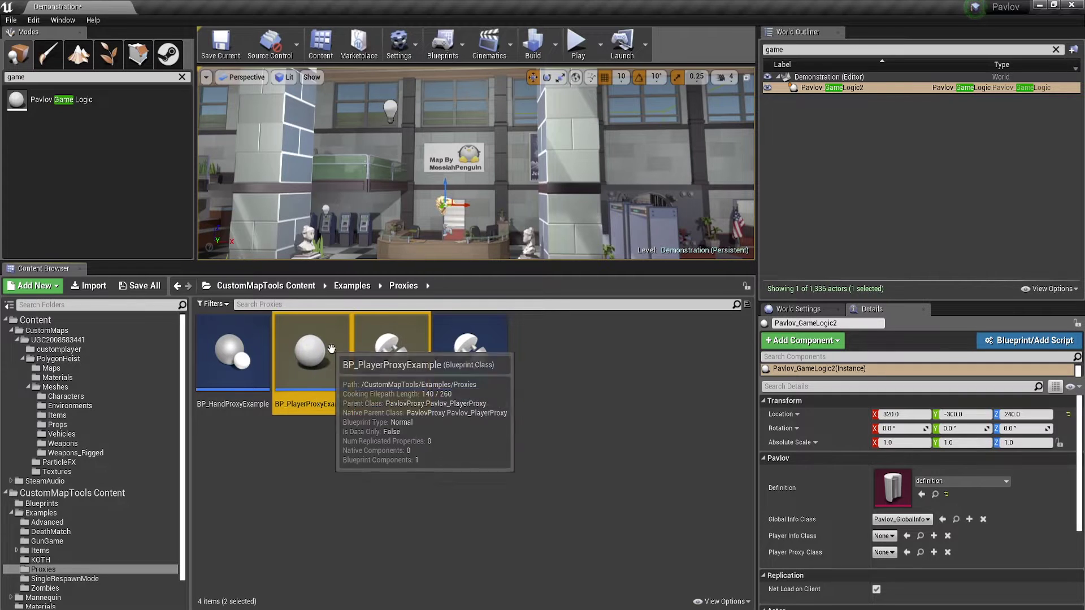
left_click_drag(311, 354, 116, 354)
left_click(141, 379)
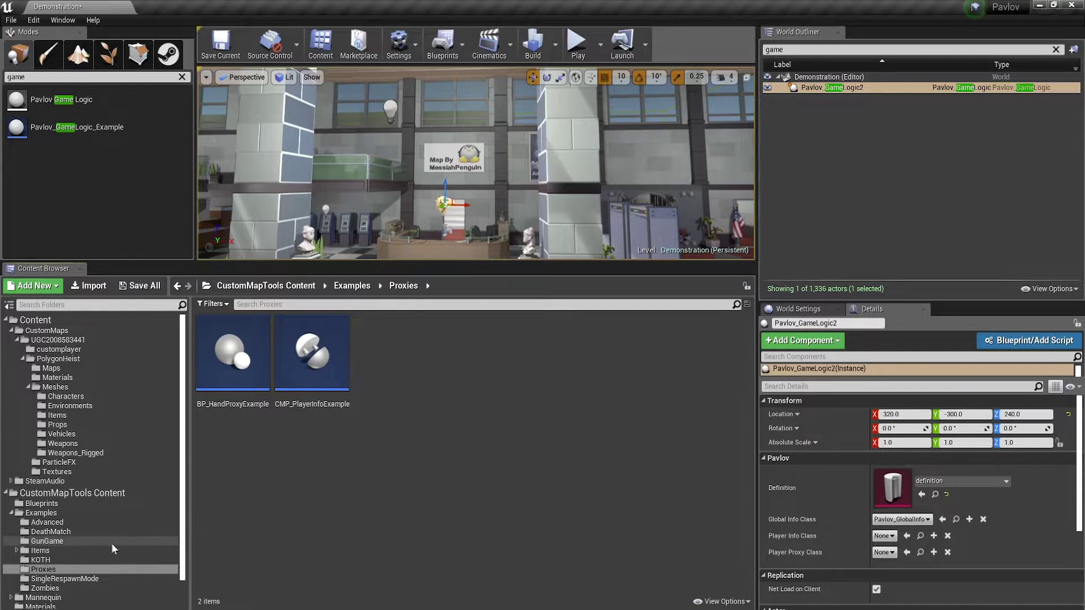
Import the six character FBX files into customplayer as skeletal meshes with geometry and skinning weights, sharing male_robber_01_Skeleton, and dismiss the message log.
left_click(93, 349)
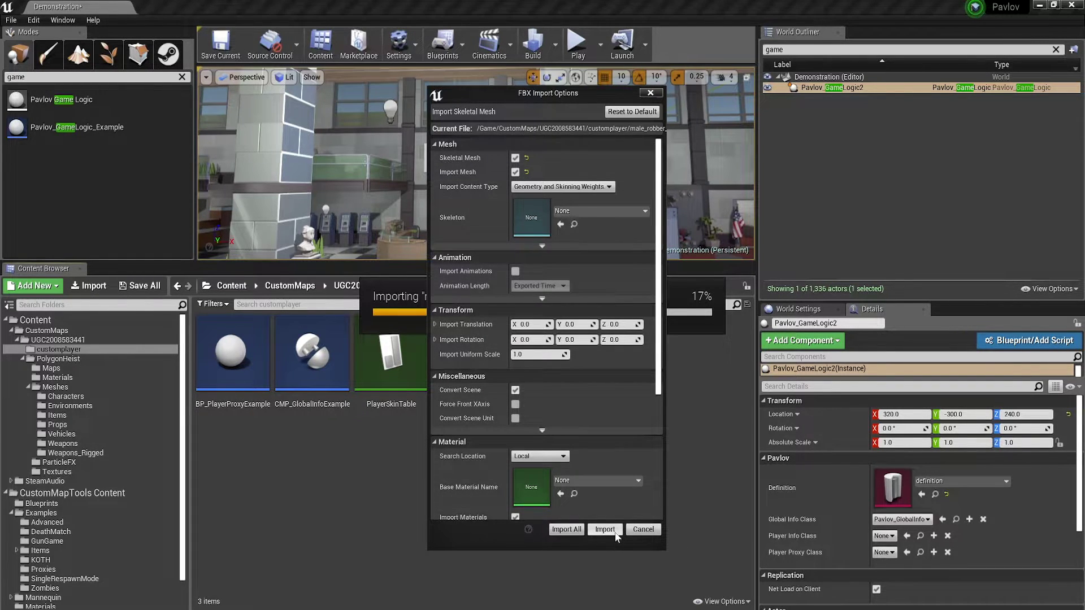
left_click(615, 532)
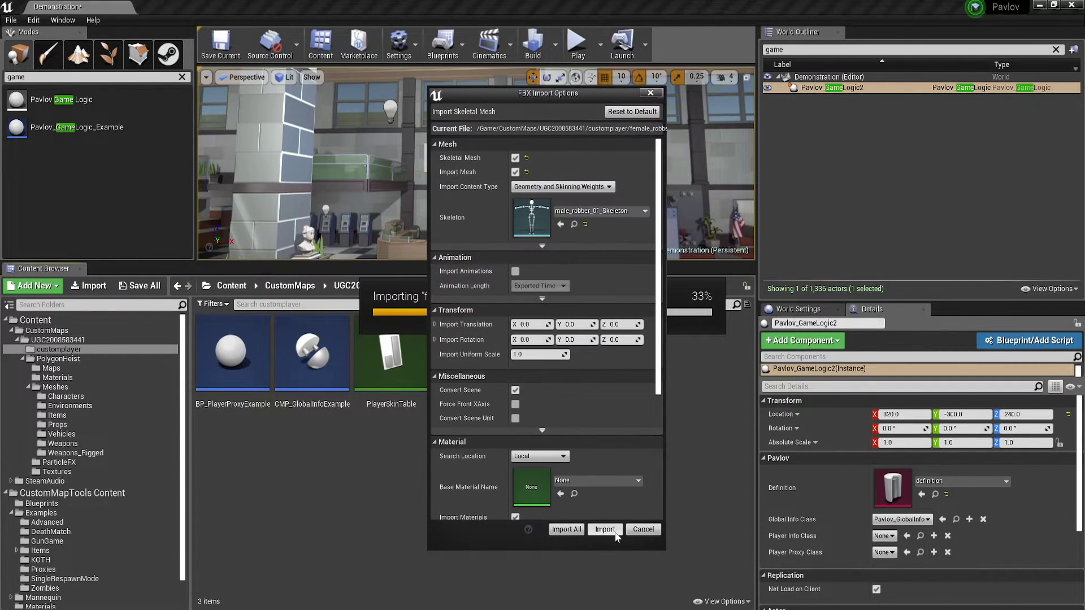
left_click(615, 532)
left_click(615, 531)
left_click(615, 531)
left_click(615, 531)
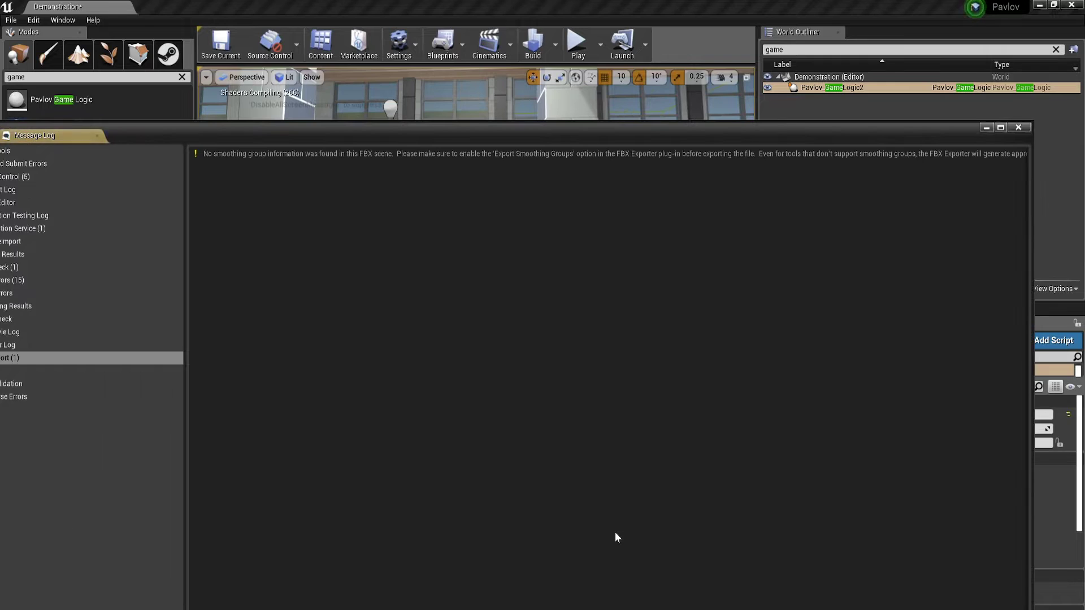
left_click(1019, 128)
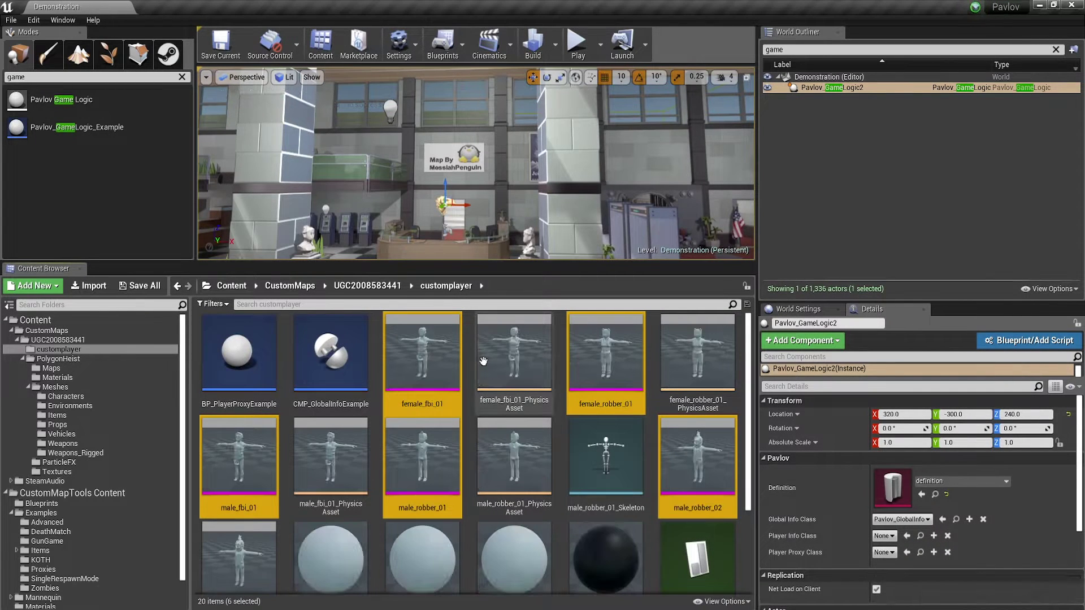
Assign the textured Mat_PolygonHeist_01_A material to the female_fbi_01 skeletal mesh and save the asset.
scroll(555, 367, "down", 2)
scroll(594, 396, "up", 2)
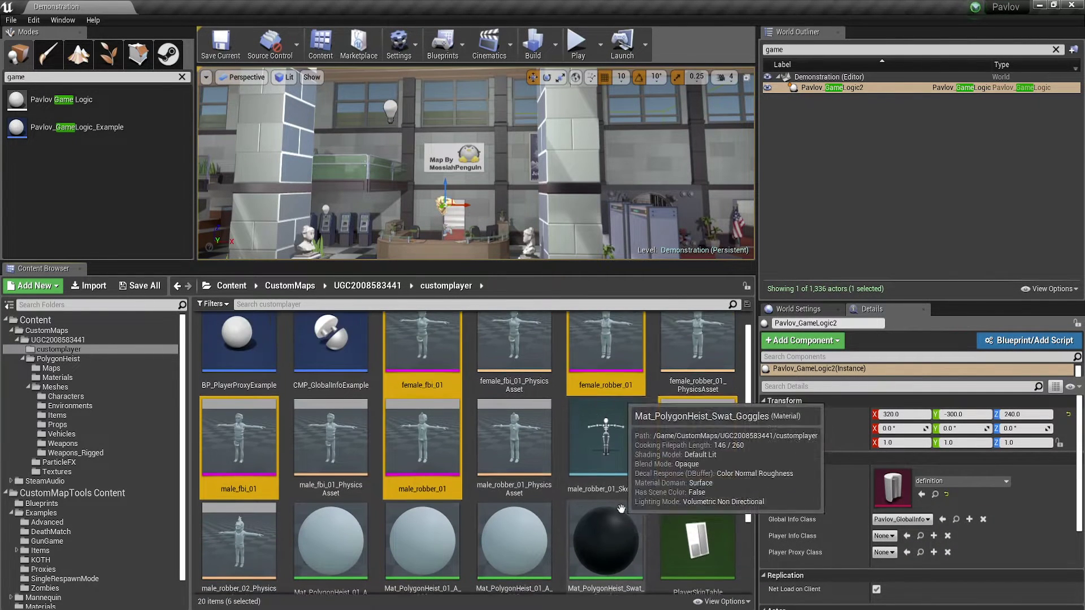
scroll(444, 348, "up", 1)
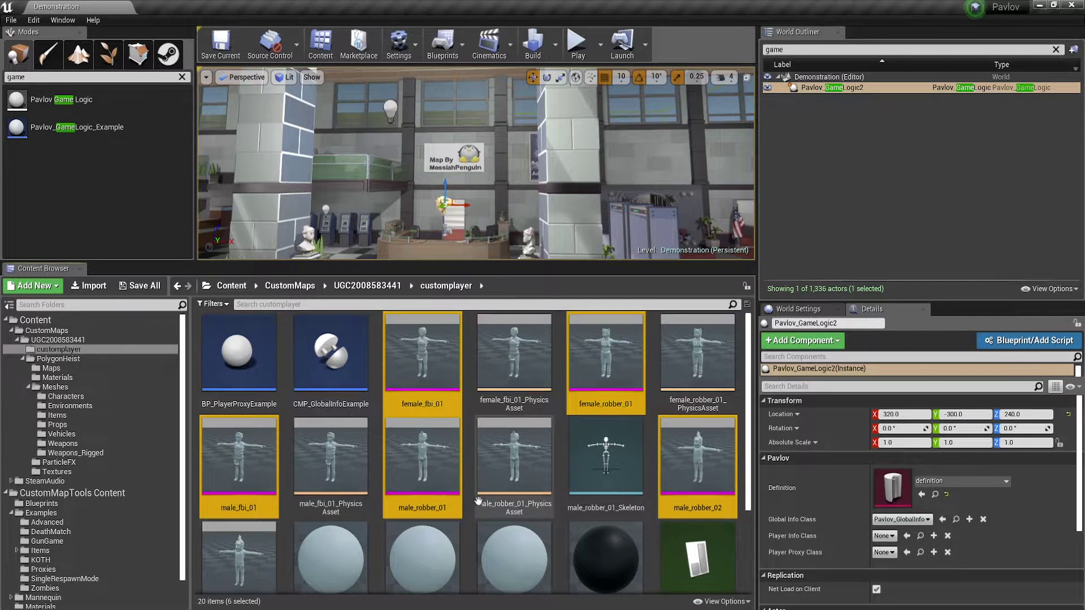
left_click(435, 360)
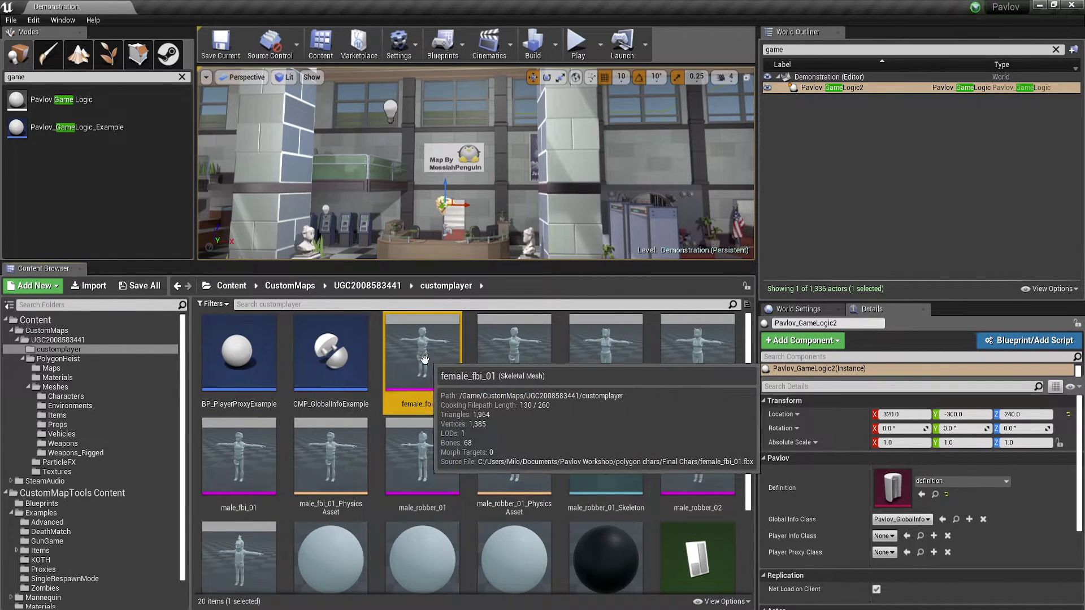
left_click(102, 378)
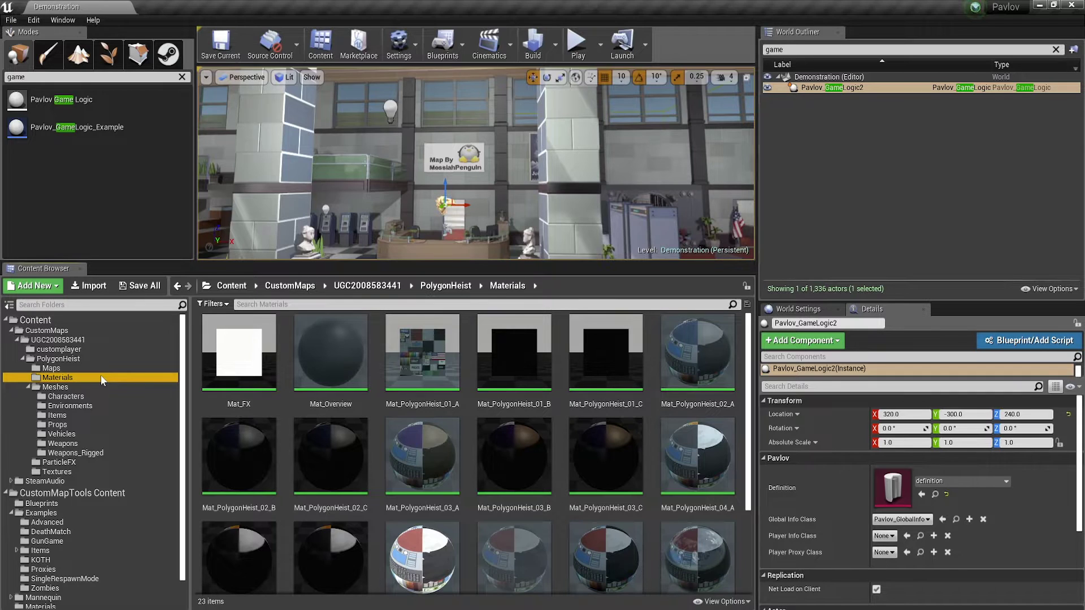
left_click(59, 349)
double_click(429, 356)
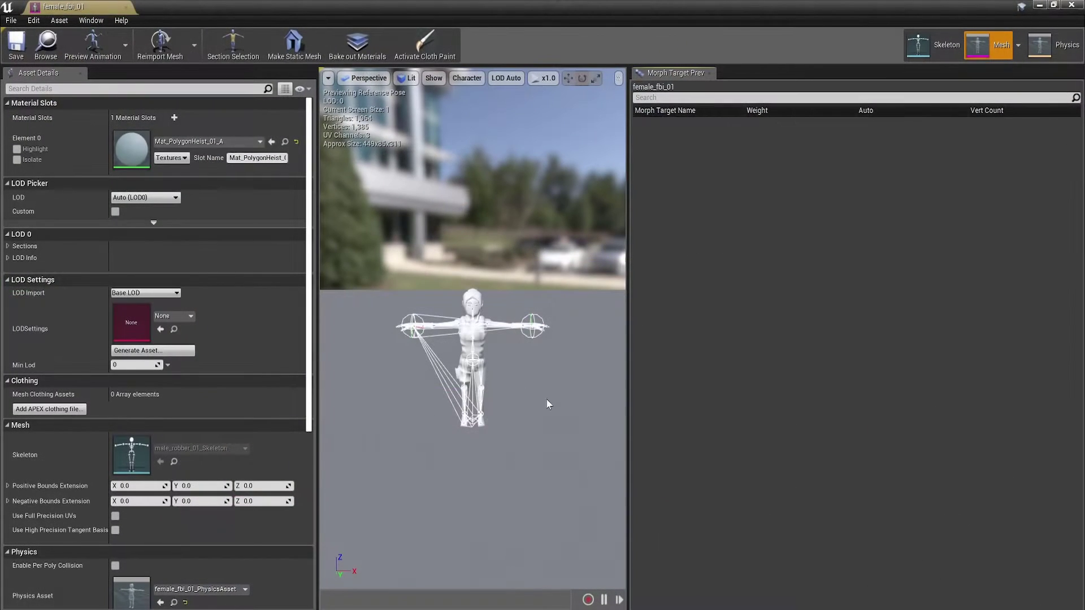
left_click(206, 141)
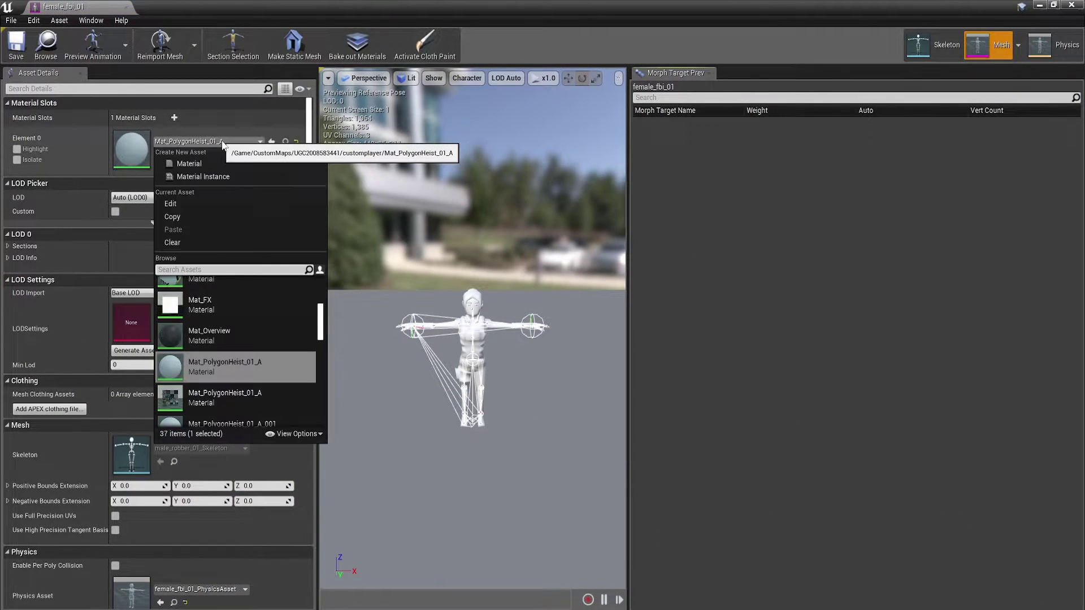
left_click(259, 397)
left_click(15, 45)
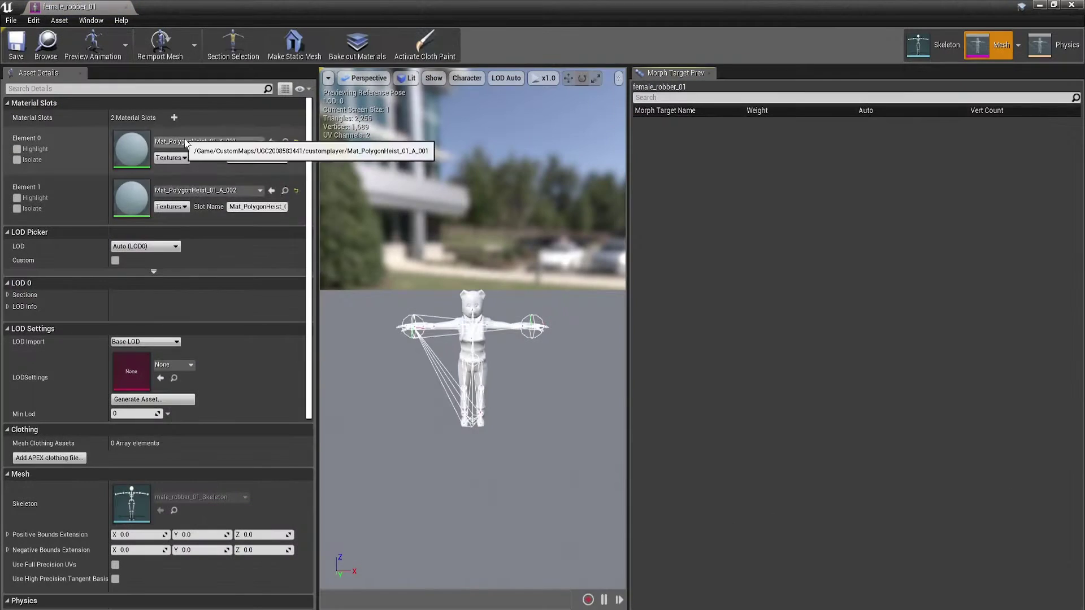
Assign the textured Mat_PolygonHeist_01_A material to the slots of the female_robber_01, male_robber_01 and male_robber_02 skeletal meshes.
left_click(185, 142)
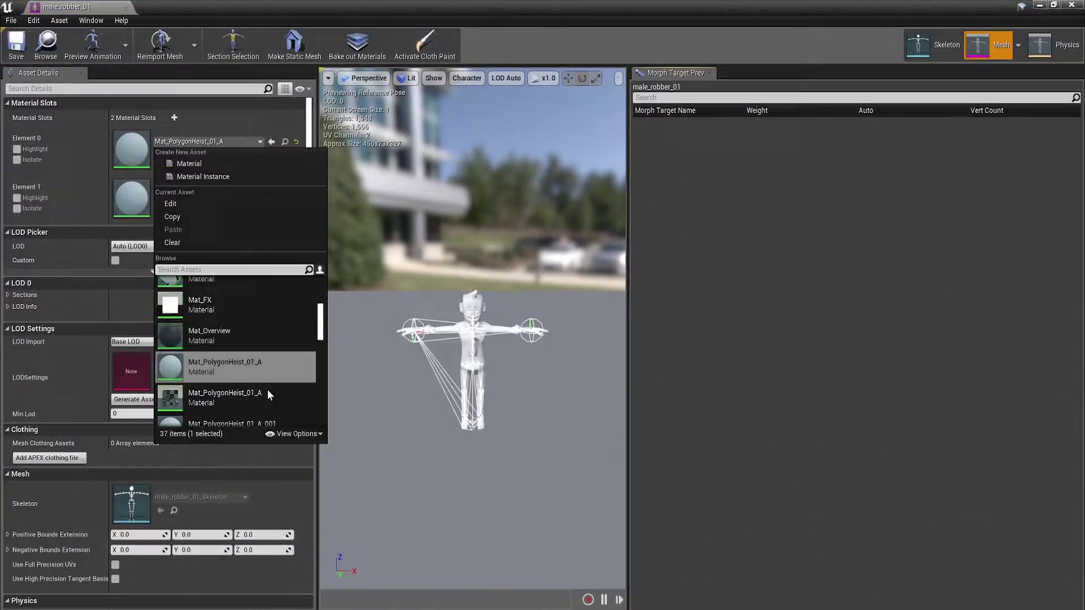
left_click(237, 356)
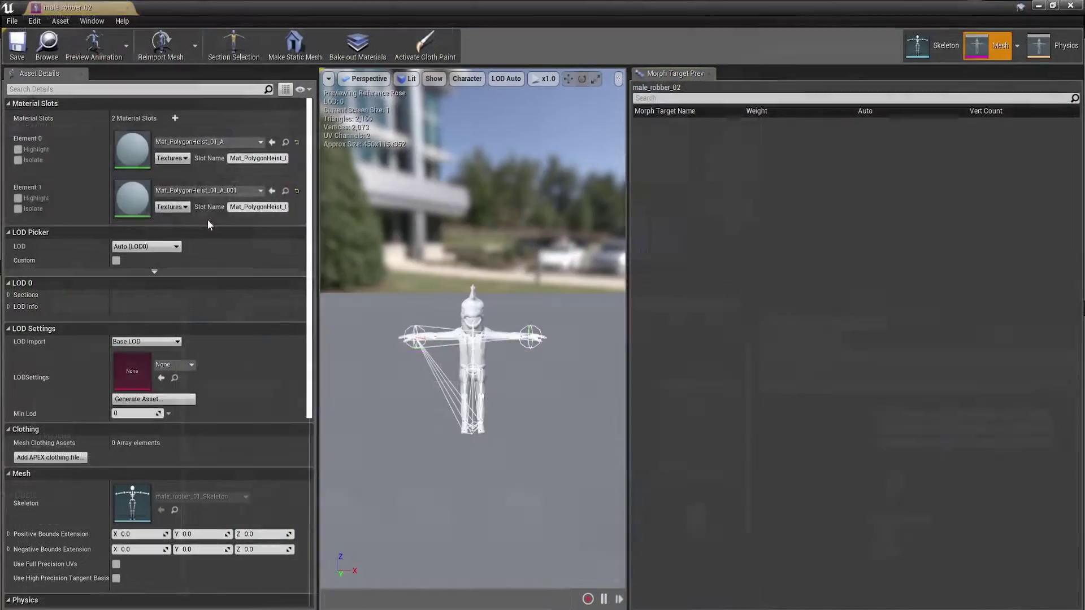
left_click(204, 190)
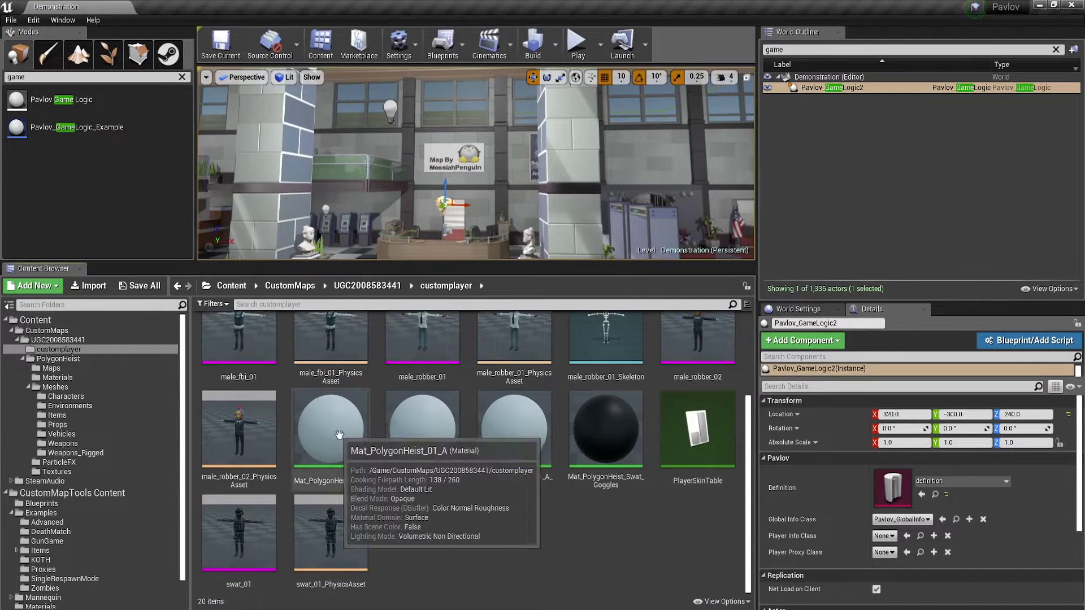
Delete the imported materials Mat_PolygonHeist_01_A, Mat_PolygonHeist_01_A_001 and Mat_PolygonHeist_01_A_002 from the customplayer folder.
left_click(339, 430)
left_click(525, 423, "shift")
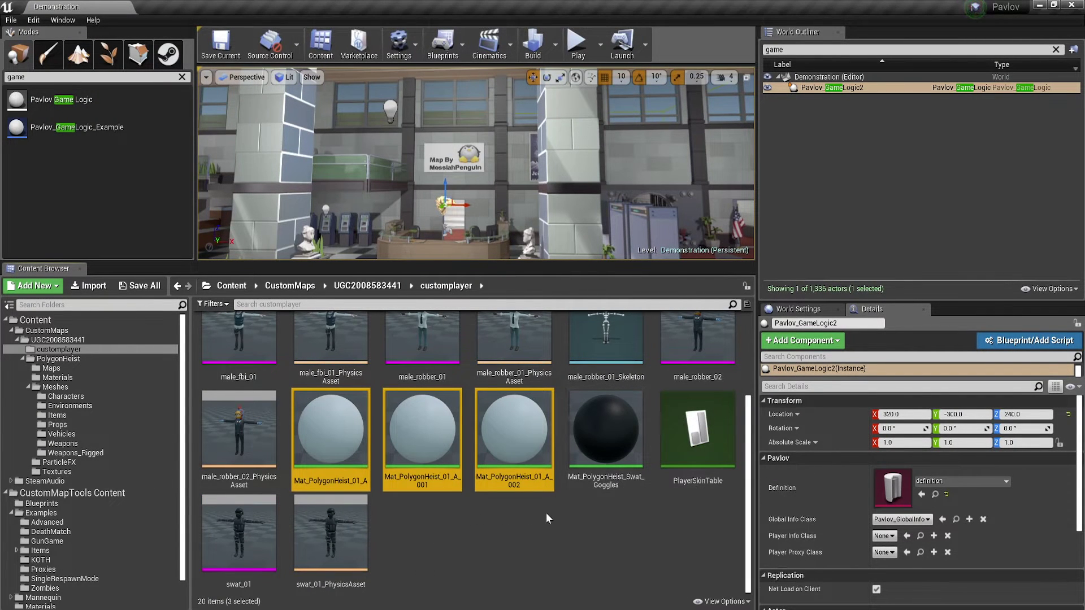
key("Delete")
left_click(472, 486)
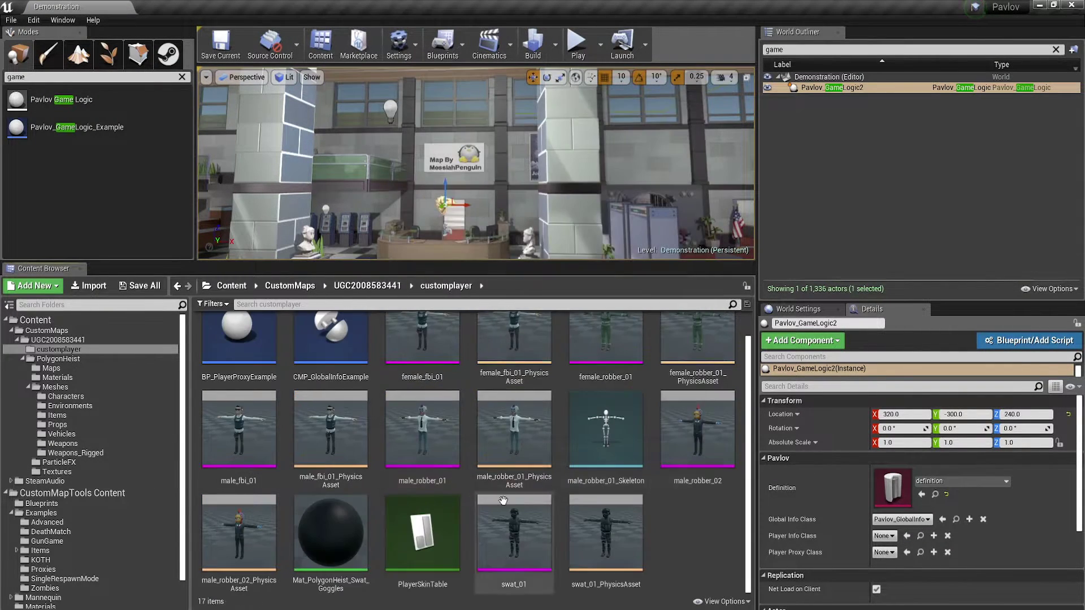
scroll(632, 514, "up", 1)
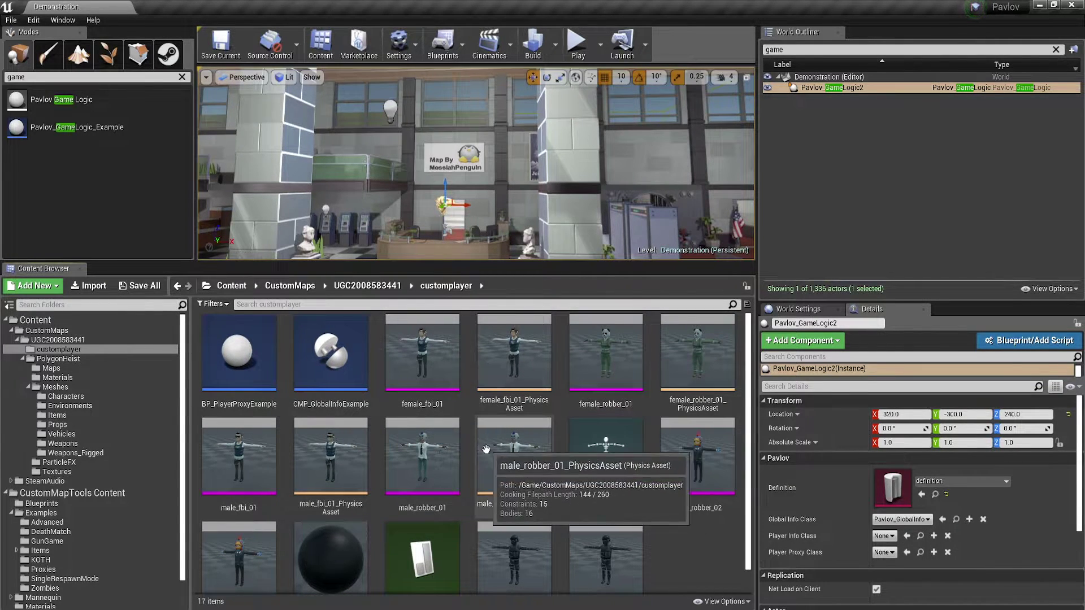
Set the roughness constant of Mat_PolygonHeist_01_A in the PolygonHeist Materials folder to 1, close the material and return to the customplayer folder.
left_click(56, 377)
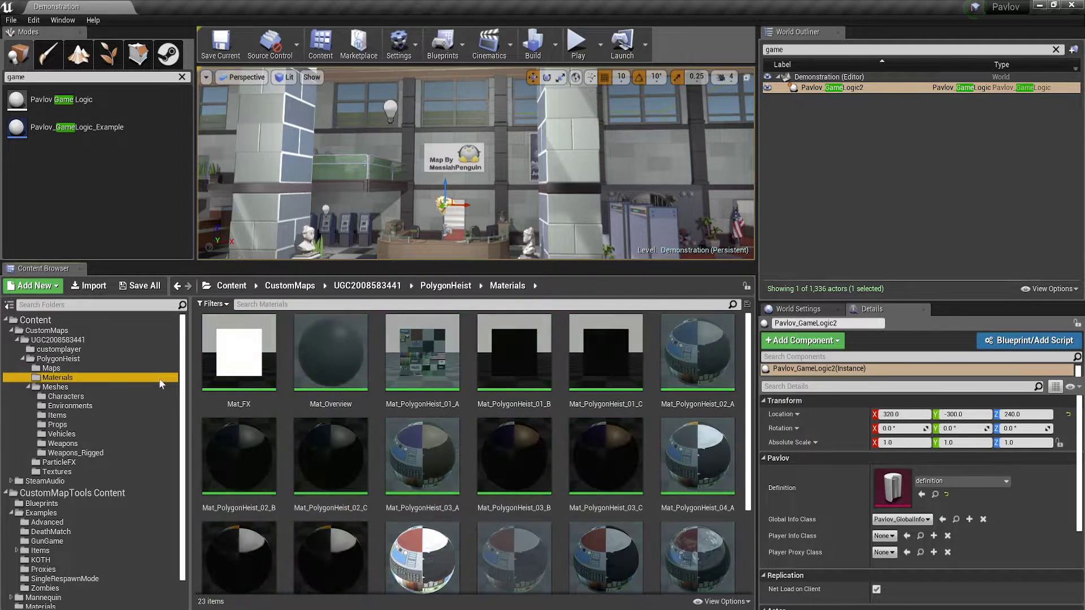
double_click(424, 356)
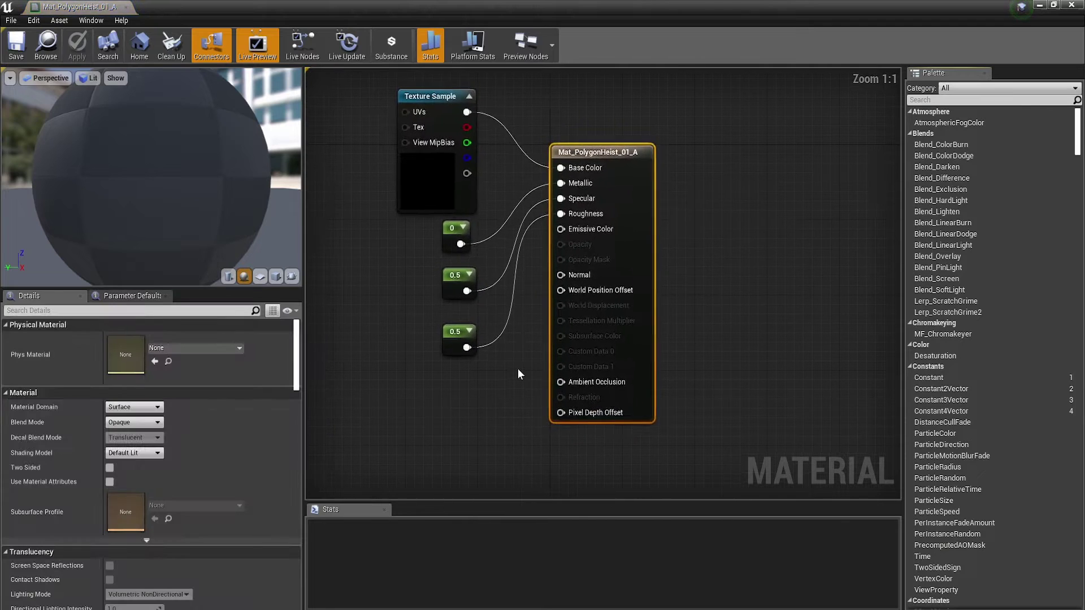
left_click(464, 340)
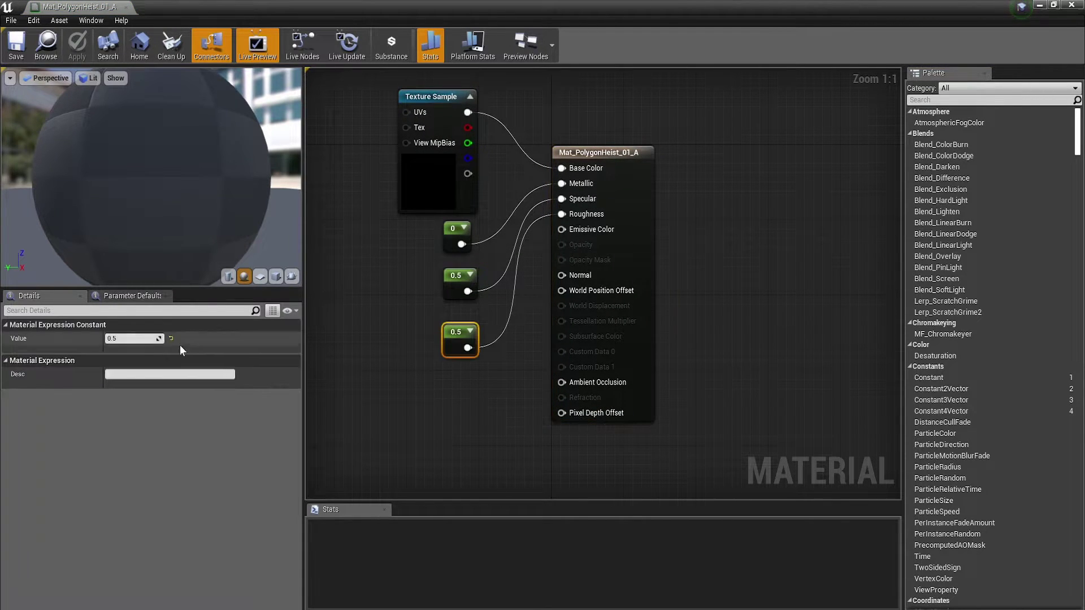
left_click_drag(145, 340, 297, 351)
left_click(338, 395)
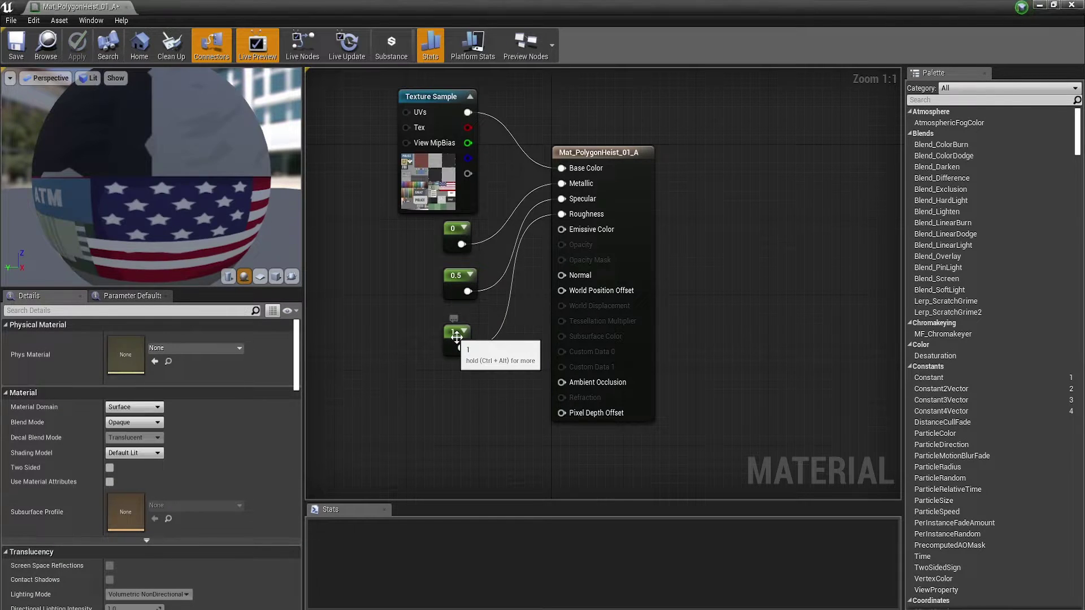
left_click(455, 339)
left_click(555, 432)
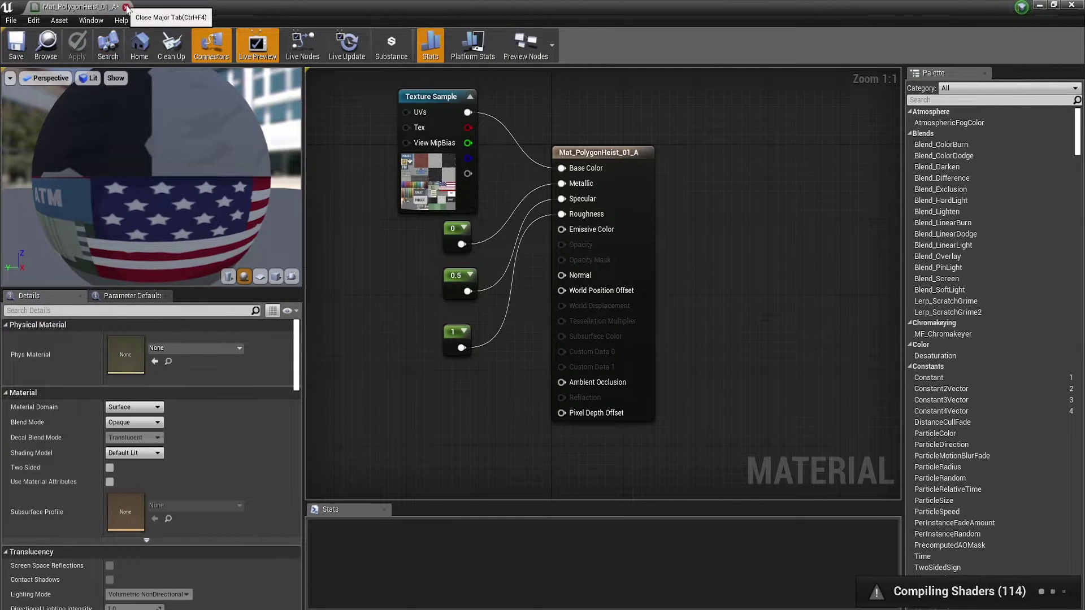
left_click(125, 7)
left_click(367, 285)
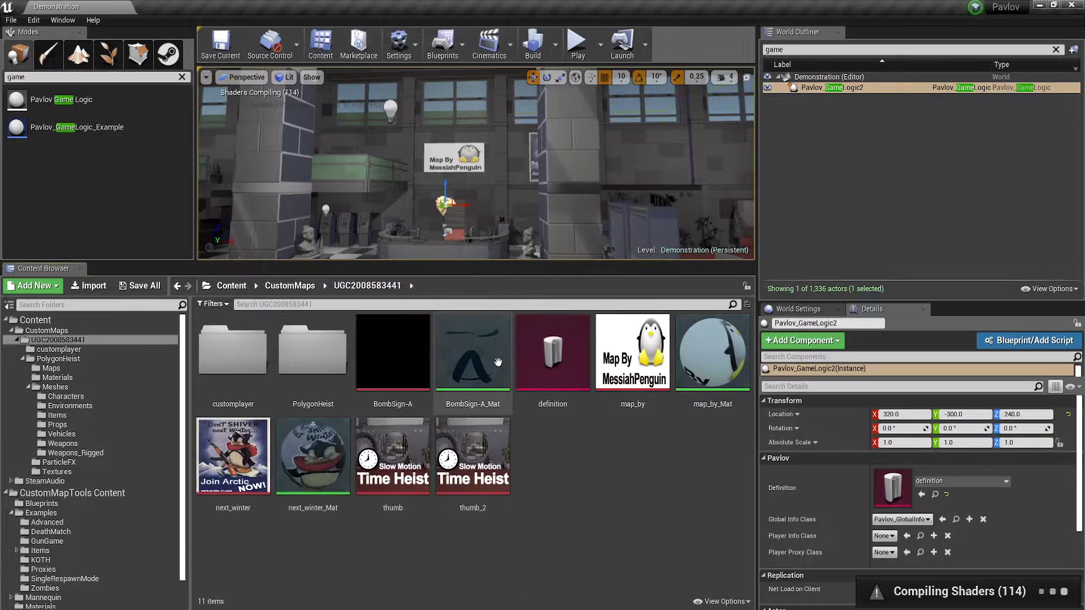
double_click(232, 353)
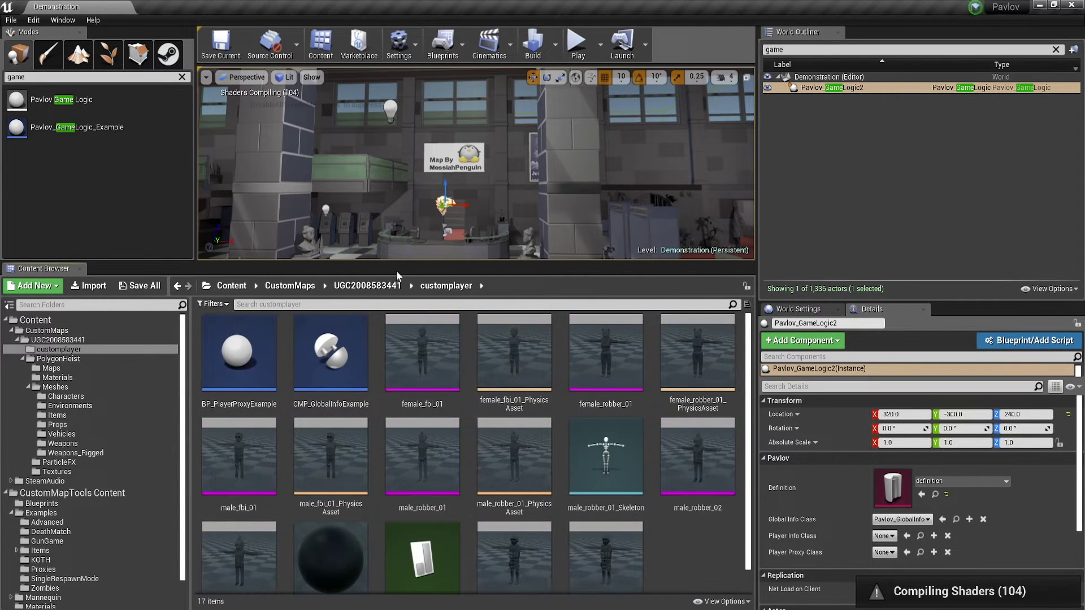
Examine the level in the Shader Complexity view mode and switch the viewport back to Lit.
left_click_drag(399, 268, 399, 315)
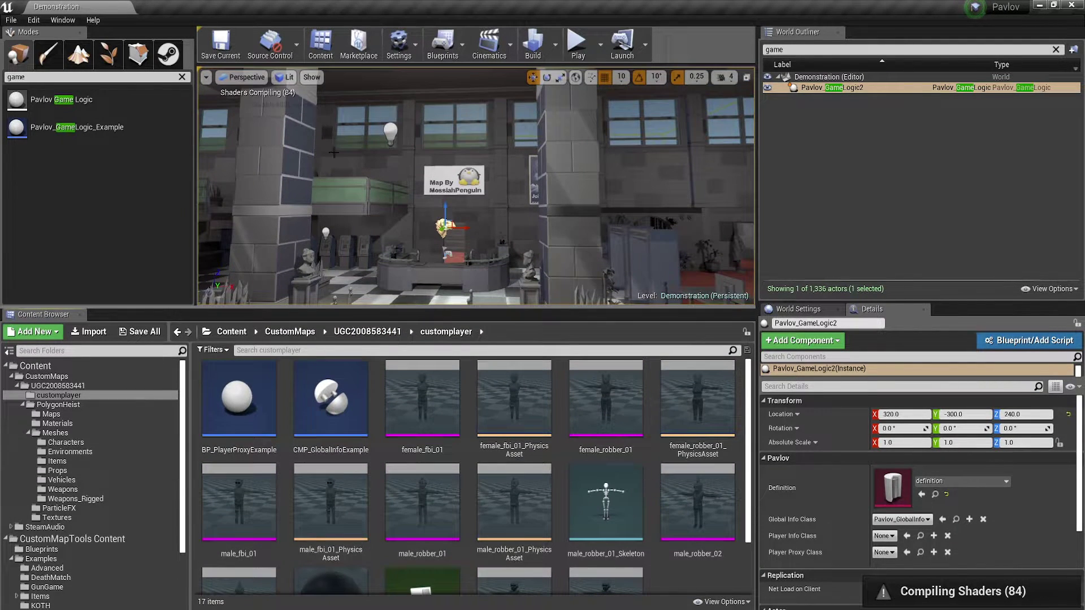
left_click(285, 77)
mouse_move(328, 205)
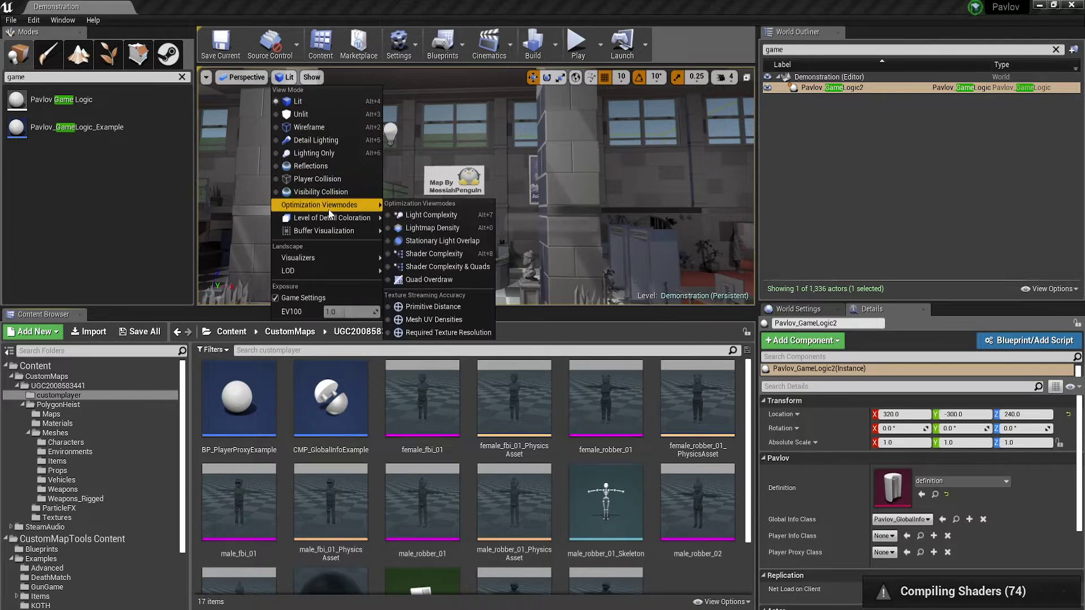
left_click(428, 257)
right_click_drag(475, 185, 476, 186)
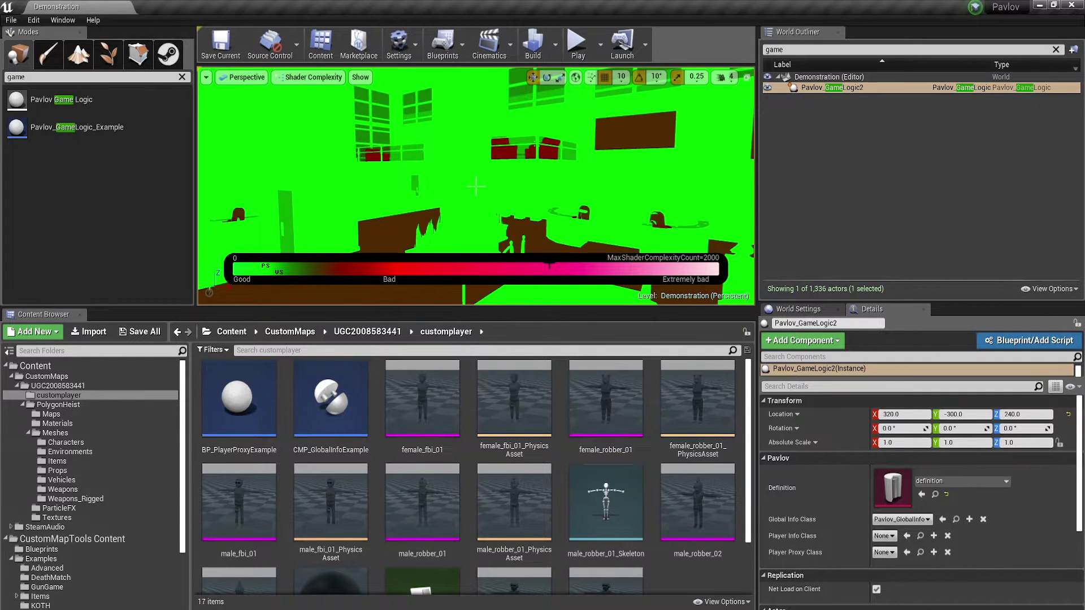
right_click_drag(475, 186, 476, 186)
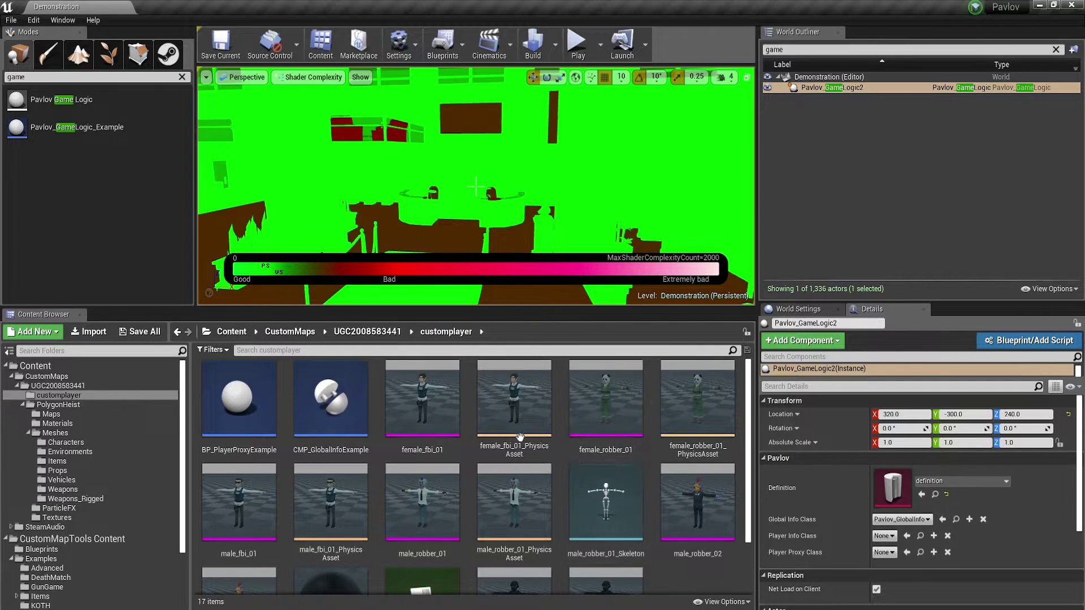
left_click(314, 77)
left_click(294, 102)
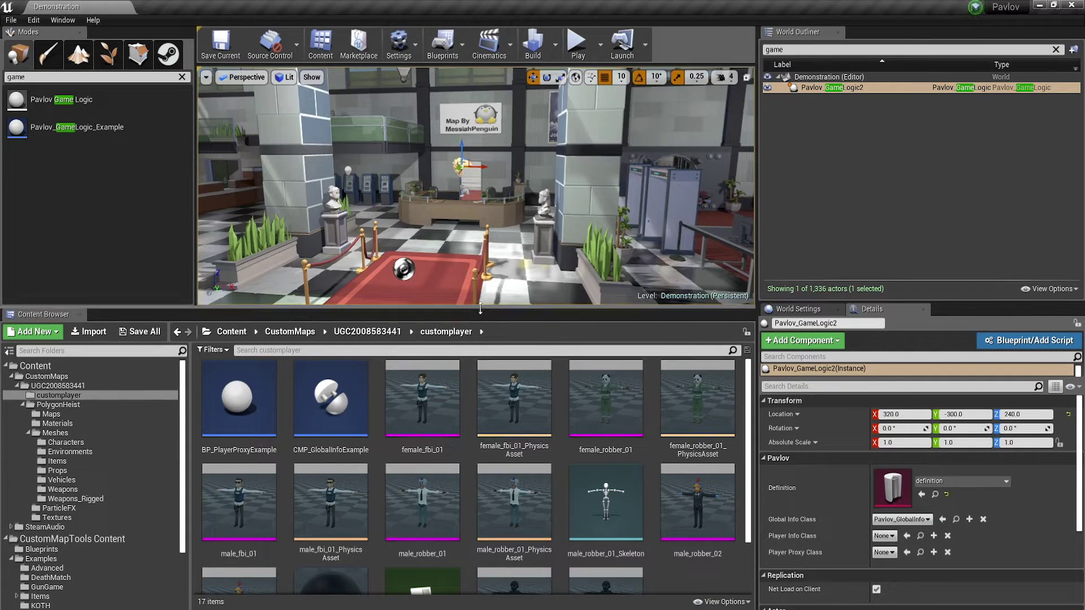
Open PlayerSkinTable and add a row named fbi1 with female_fbi_01 as its player mesh.
left_click_drag(475, 309, 474, 211)
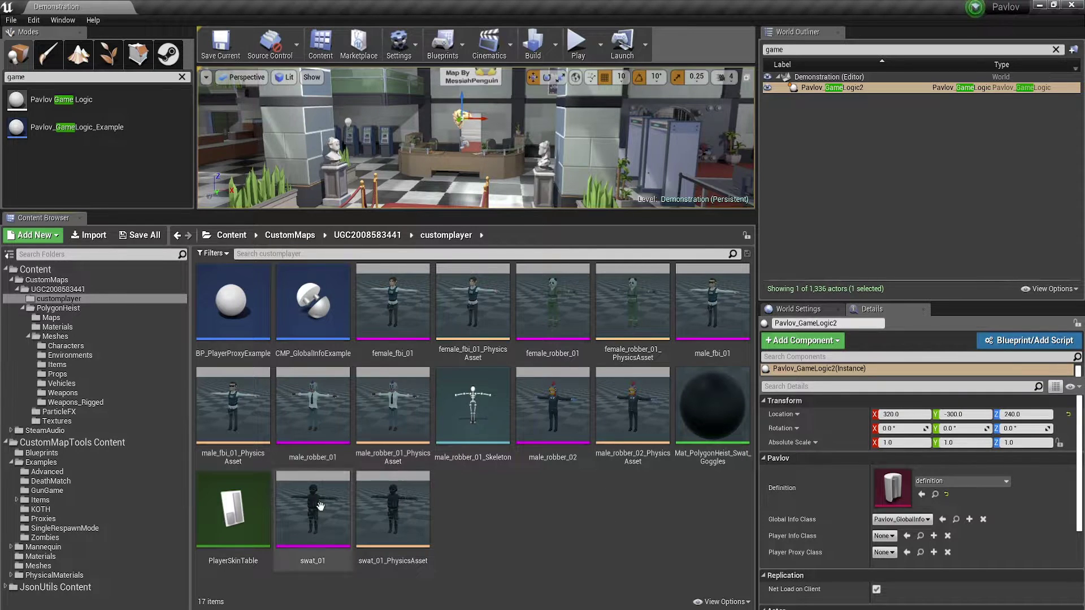
left_click(246, 502)
double_click(246, 503)
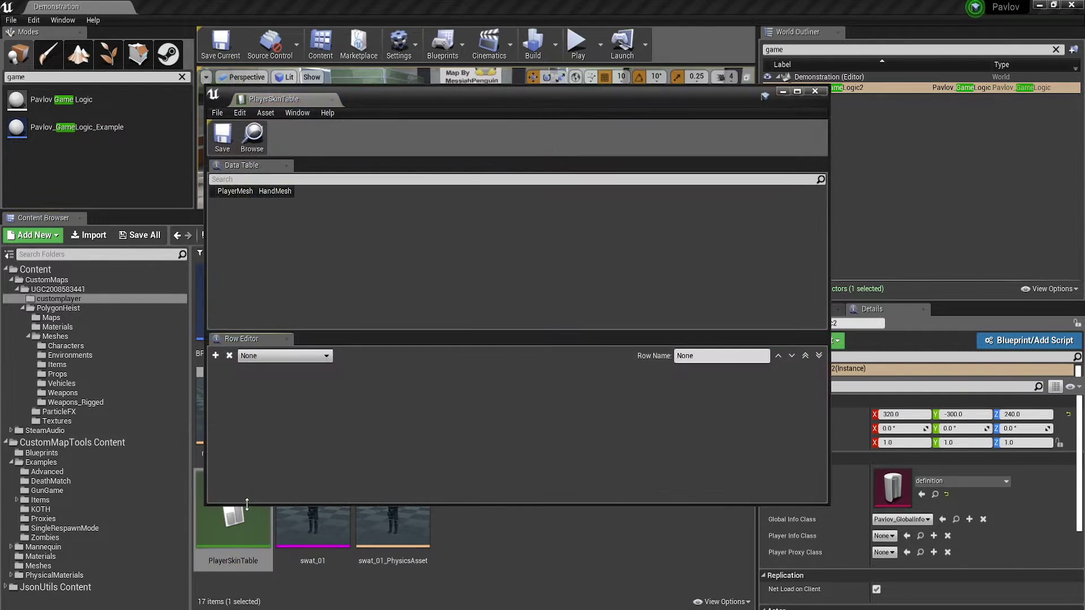
left_click(215, 356)
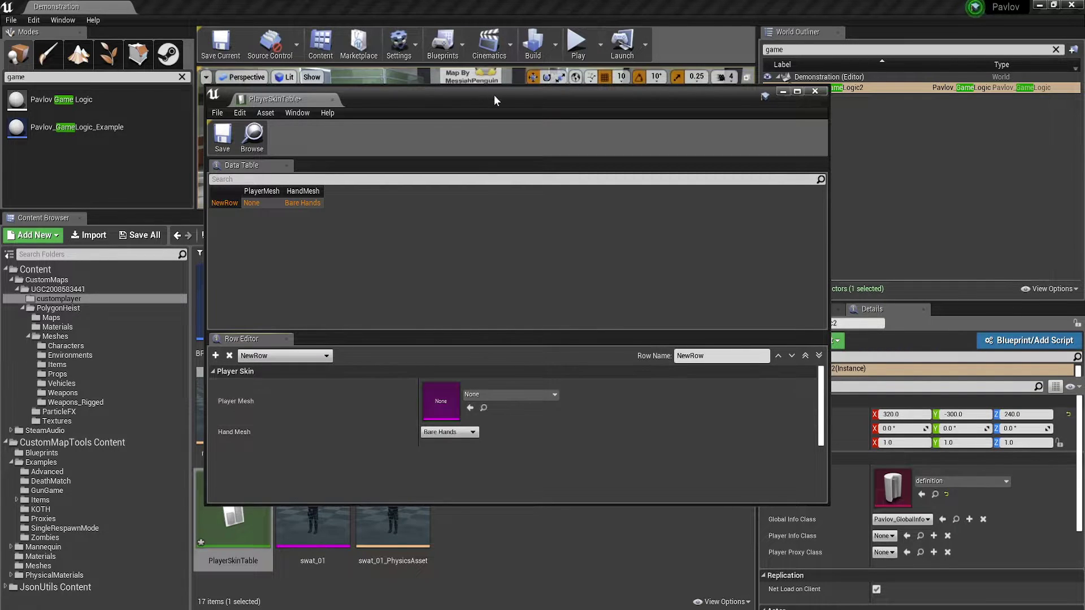
left_click_drag(494, 100, 820, 97)
left_click(393, 306)
left_click(796, 404)
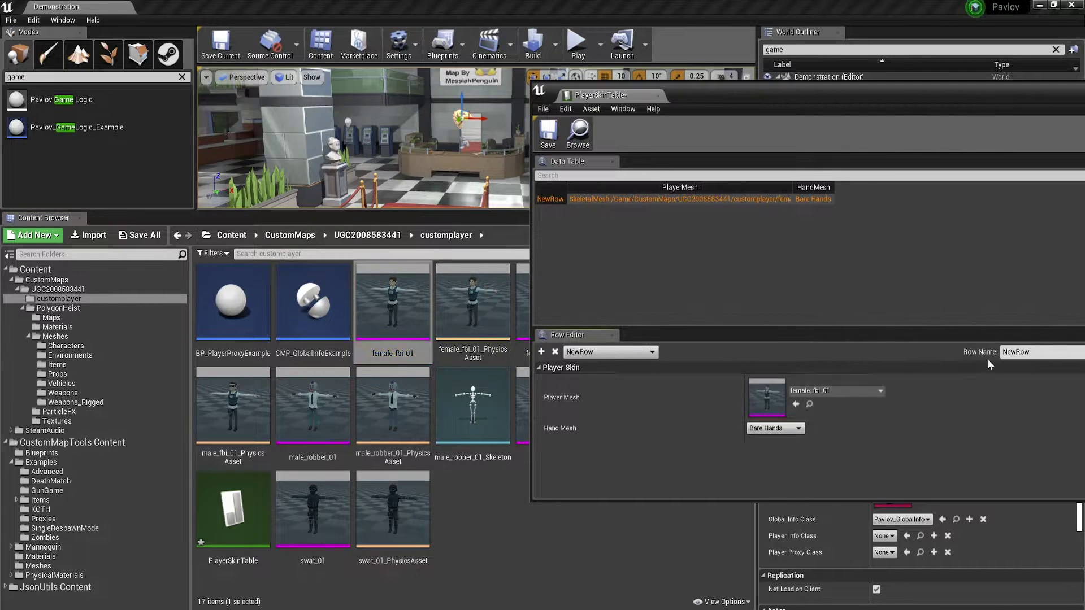
type("fbi1")
key("Return")
Add a row named fbi2 to the skin table with male_fbi_01 as its player mesh.
left_click(541, 351)
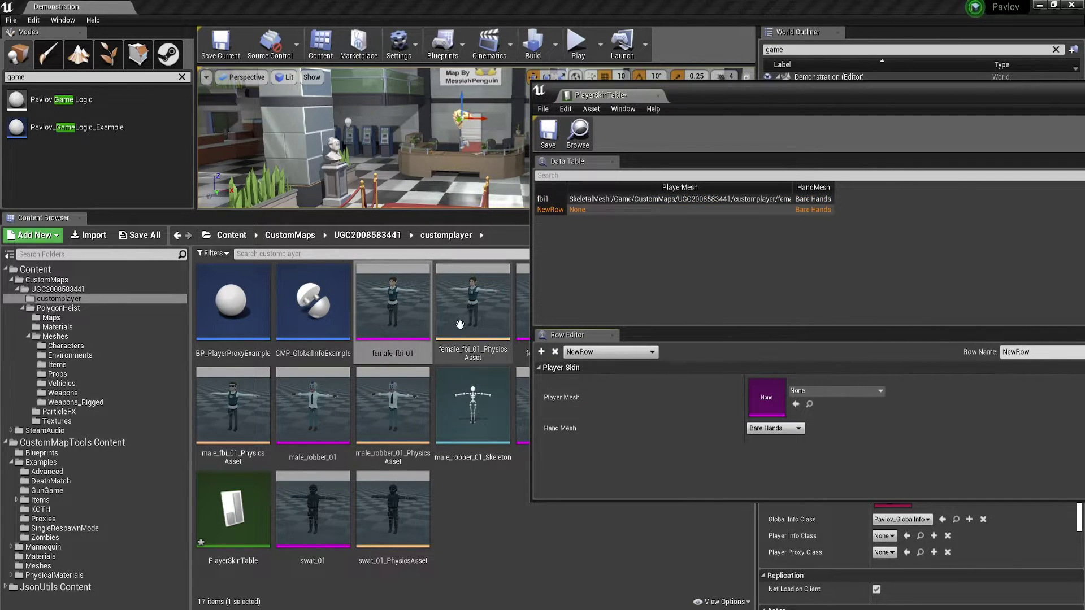
left_click_drag(764, 102, 642, 160)
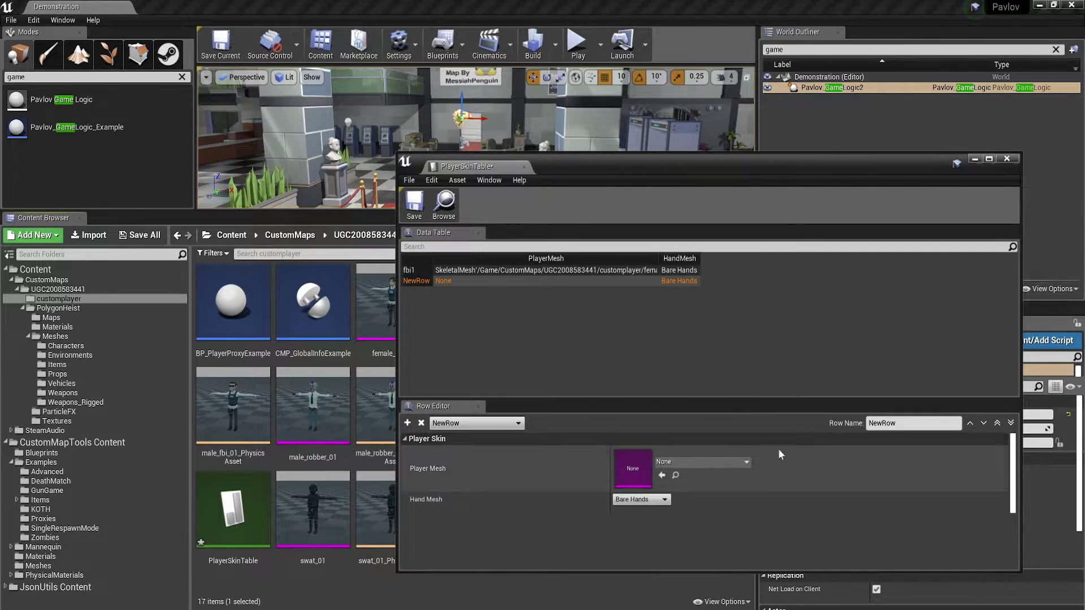
left_click(660, 476)
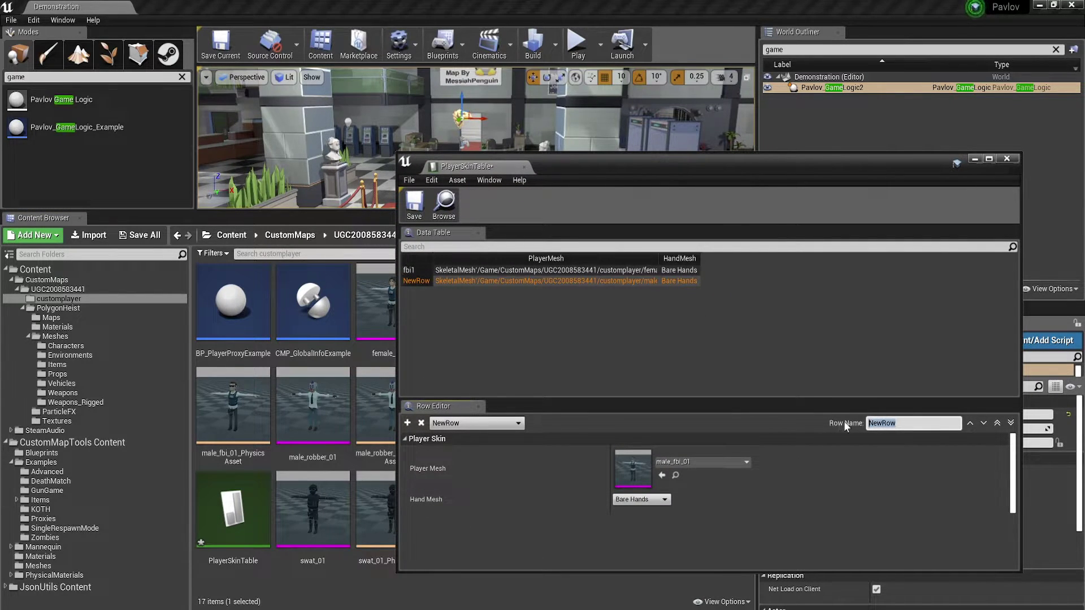
type("fbi2")
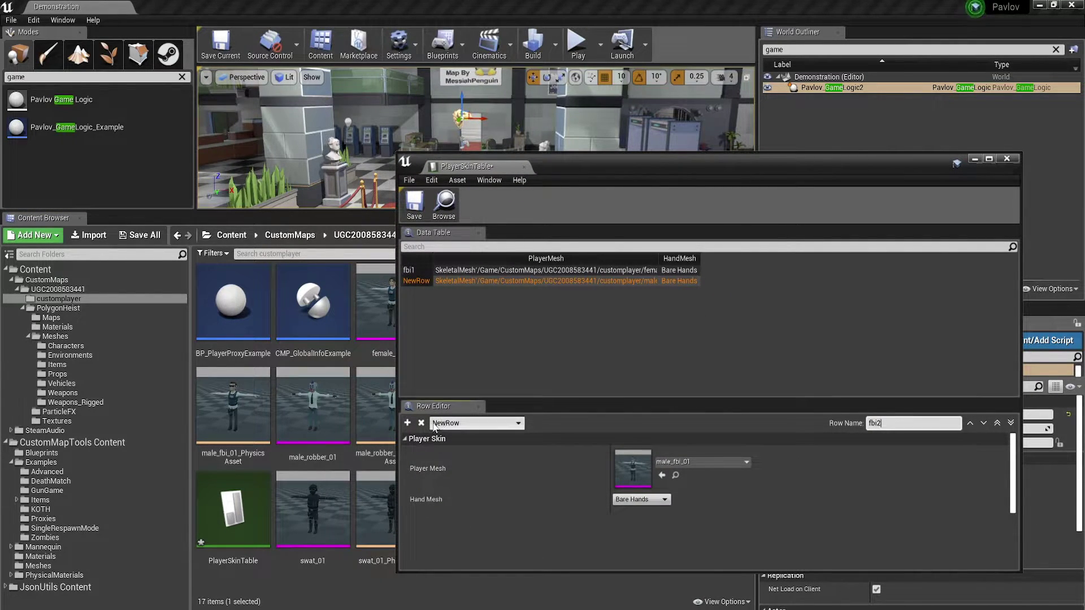
Add a row named swat1 to the skin table with swat_01 as its player mesh.
left_click(406, 423)
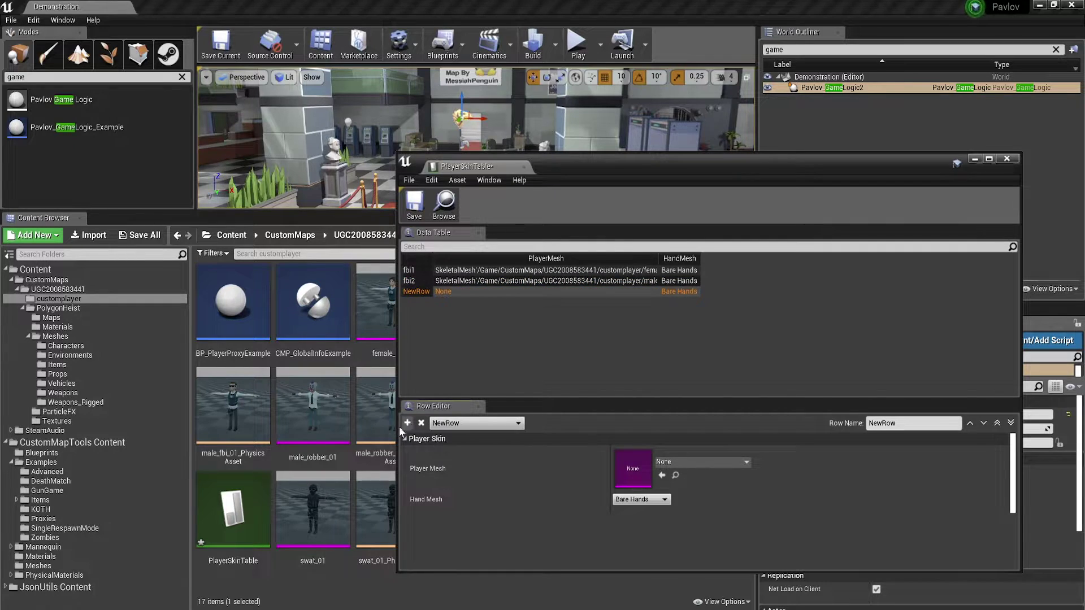
left_click(662, 476)
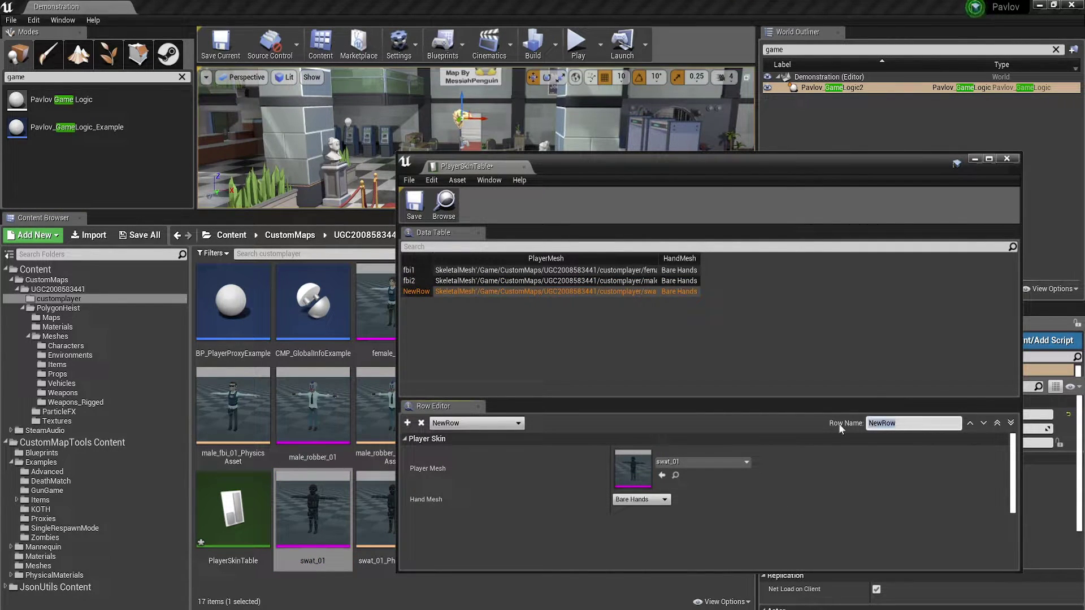
type("swat1")
key("Return")
Add a row named robber1 to the skin table with male_robber_01 as its player mesh.
left_click(407, 422)
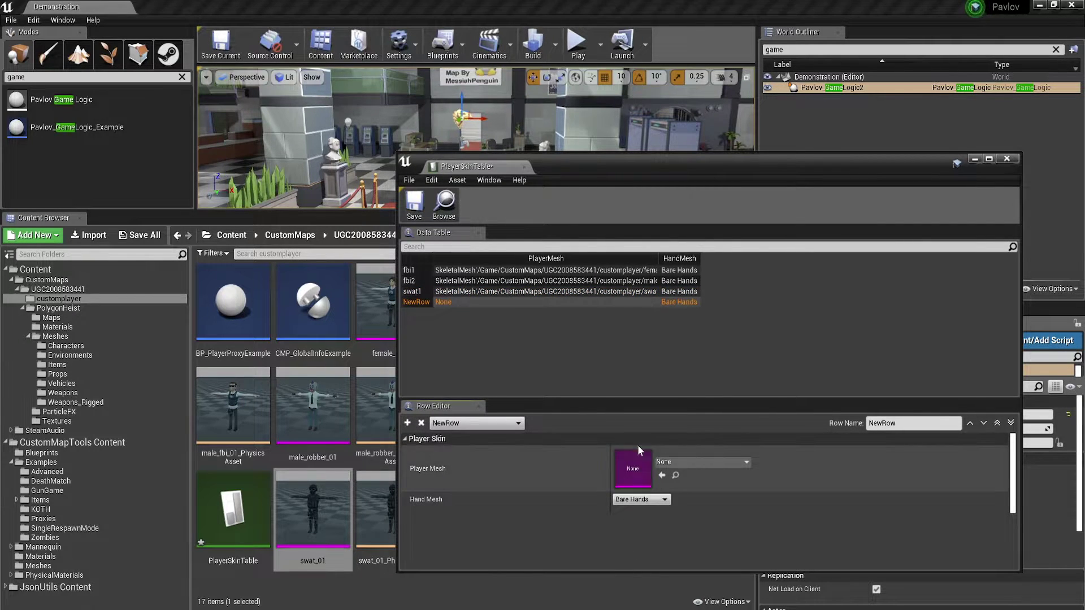
left_click_drag(626, 161, 598, 136)
left_click(327, 406)
left_click(619, 450)
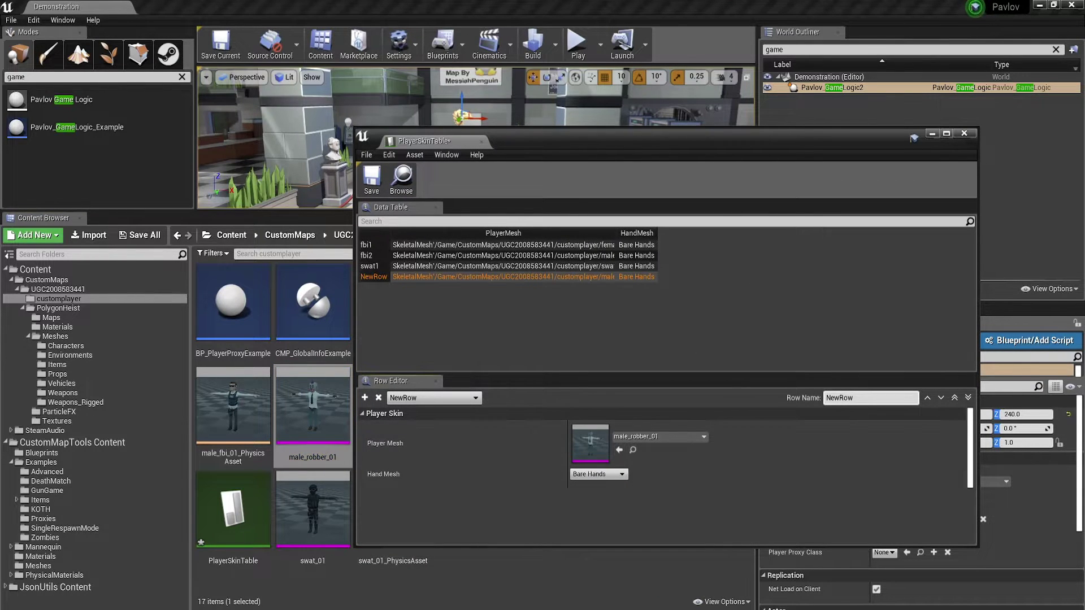
type("robber1")
key("Return")
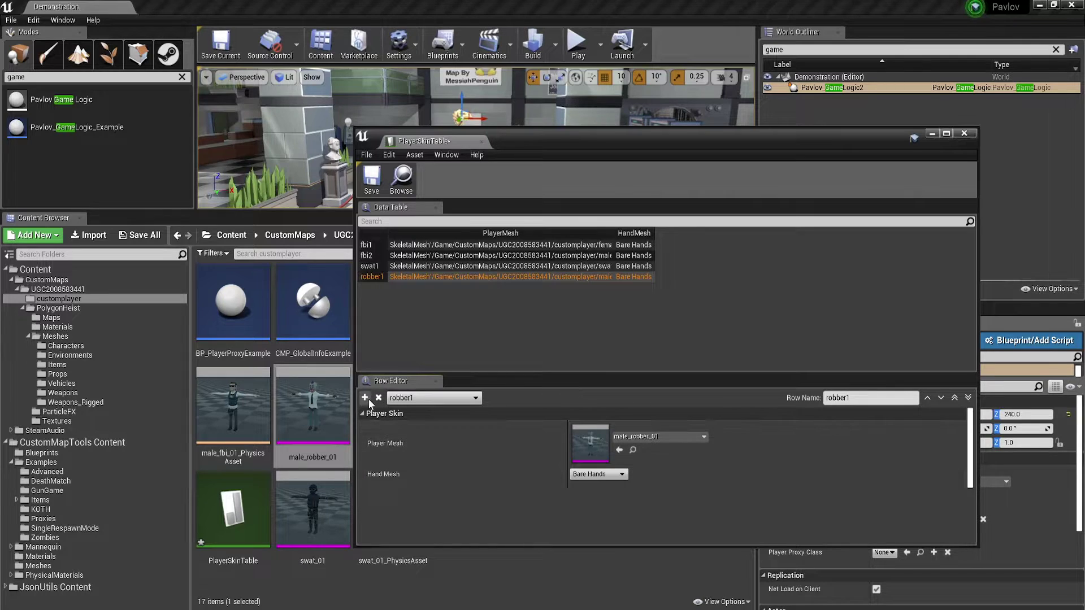
Add a row named robber2 to the skin table with male_robber_02 as its player mesh.
left_click(365, 398)
left_click_drag(615, 140, 507, 96)
left_click(545, 405)
left_click(548, 412)
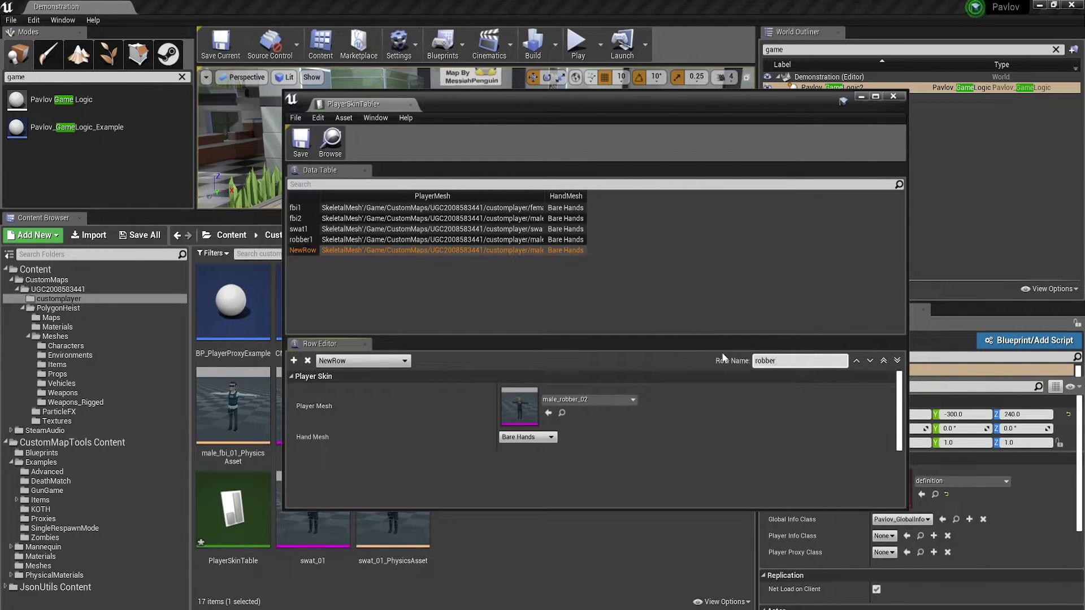
Add a row named robber3 to the skin table with female_robber_01 as its player mesh.
left_click(293, 360)
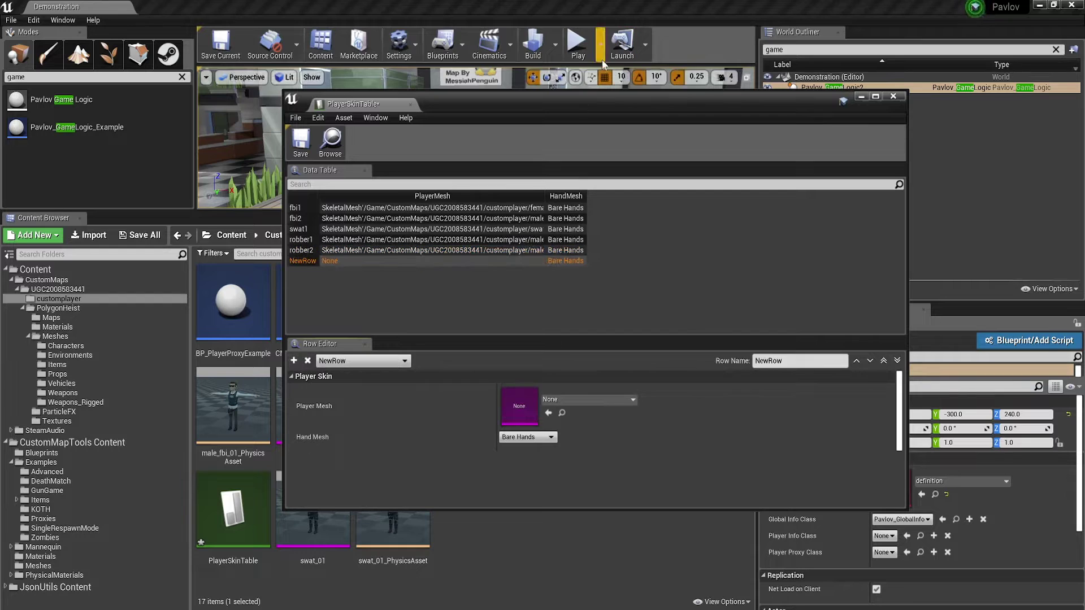
left_click_drag(597, 100, 559, 116)
left_click(551, 431)
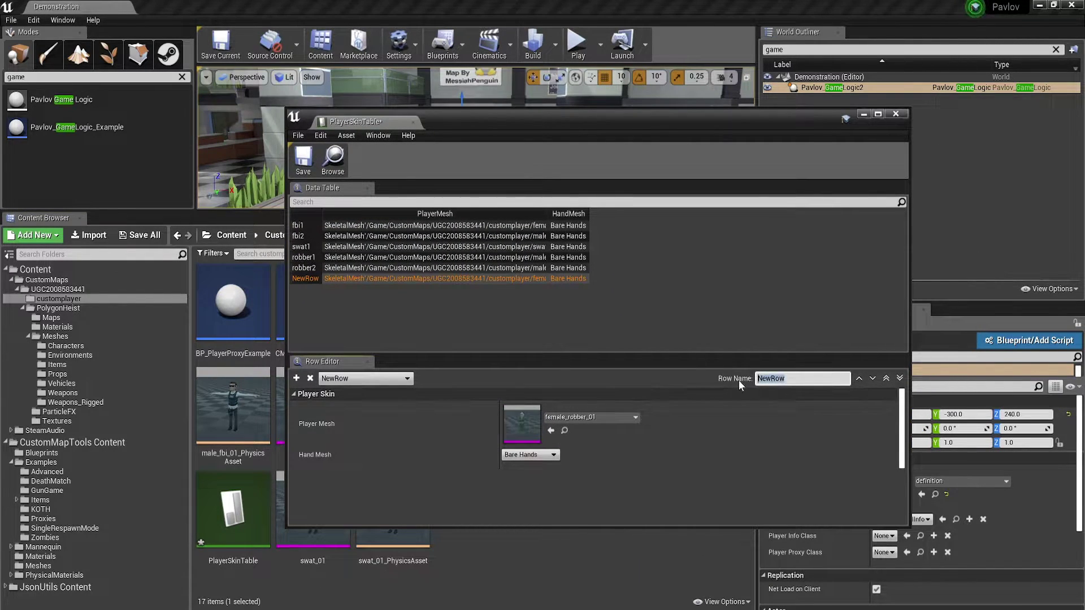
type("robber3")
key("Return")
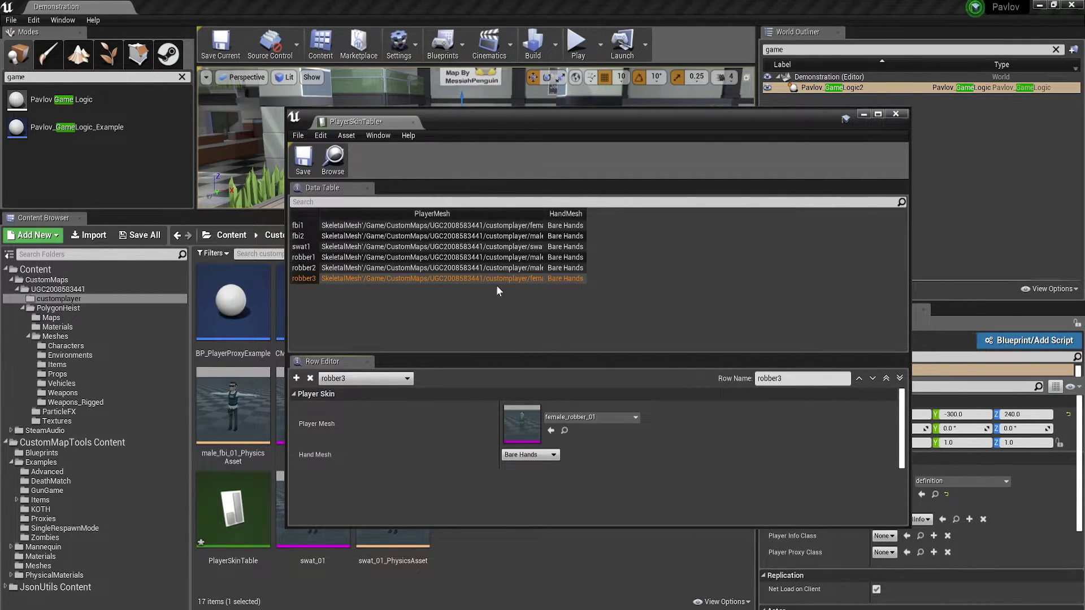
Set the hand mesh to NATOGloves for the fbi1, fbi2 and swat1 rows of the skin table.
left_click(304, 225)
left_click(528, 454)
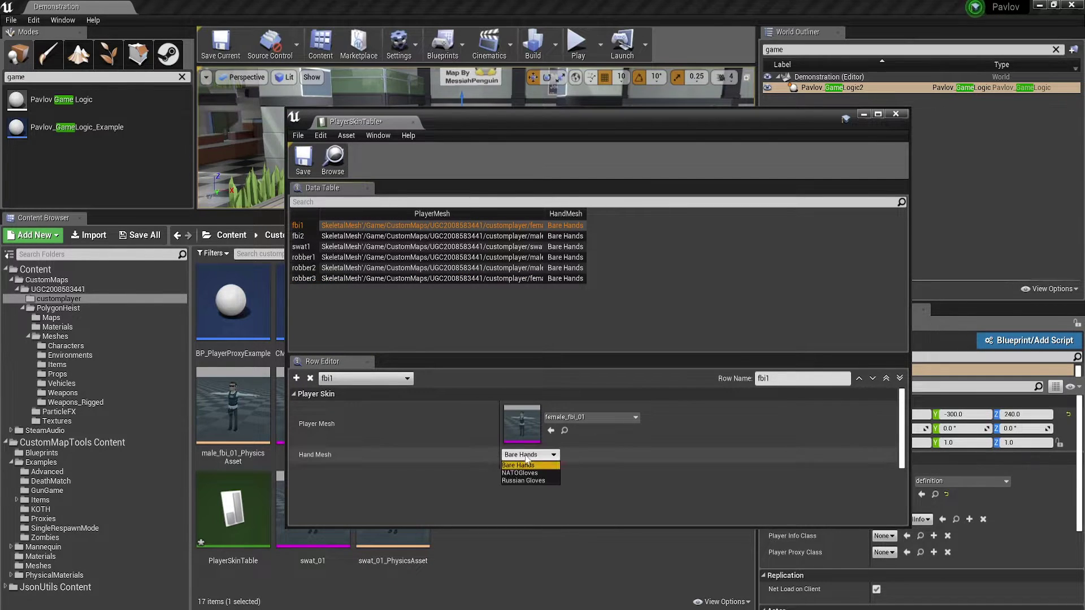
left_click(299, 236)
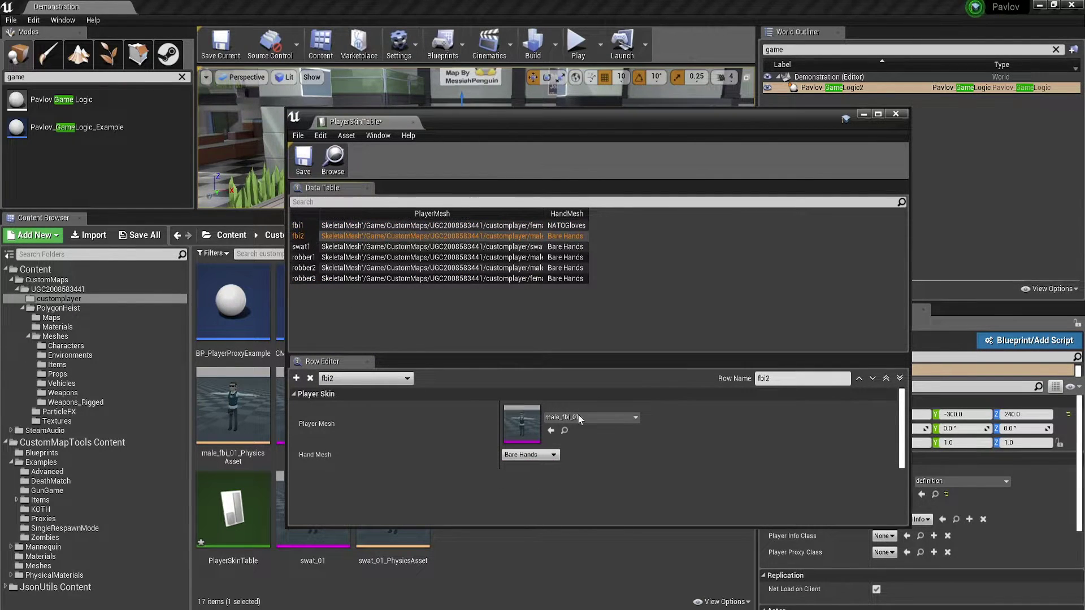
left_click(528, 455)
left_click(357, 249)
left_click(529, 455)
left_click(517, 474)
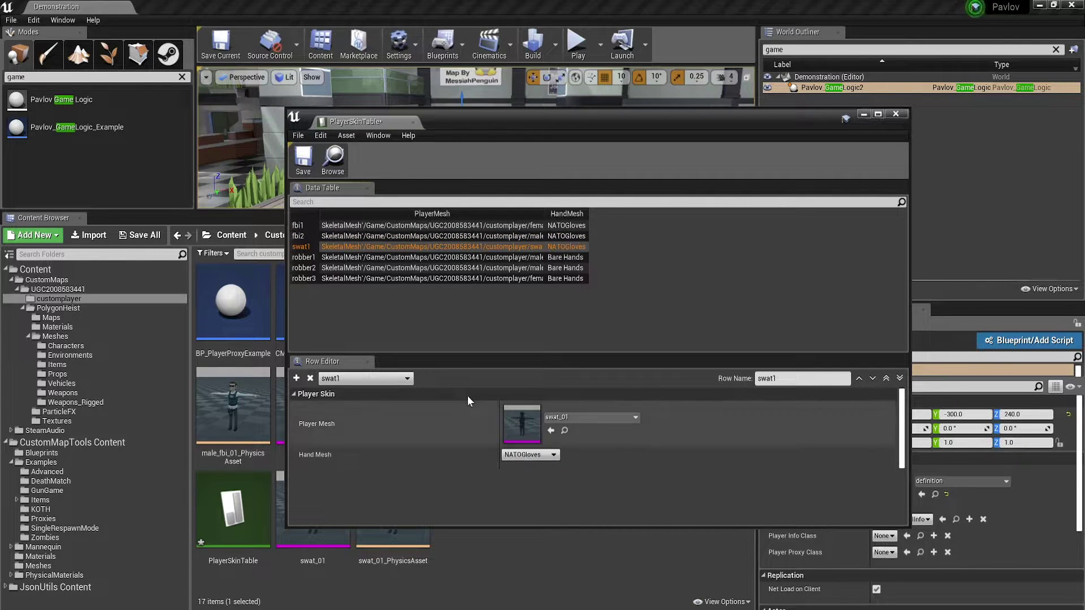
Set the hand mesh to Russian Gloves for the robber1, robber2 and robber3 rows, and save and close the skin table.
left_click(357, 257)
left_click(531, 455)
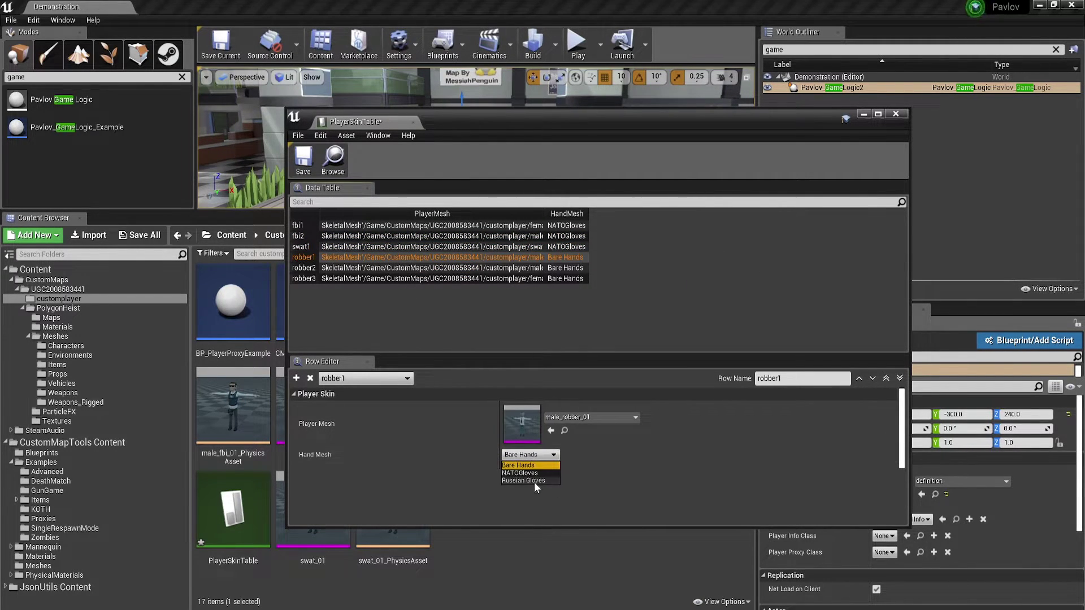
left_click(441, 267)
left_click(528, 455)
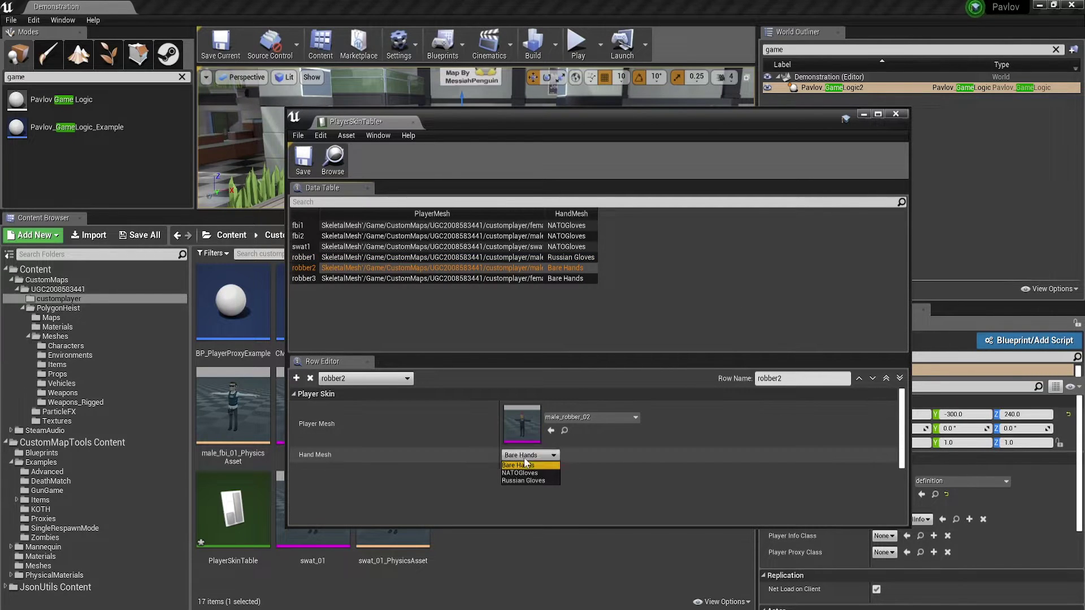
left_click(521, 481)
left_click(441, 279)
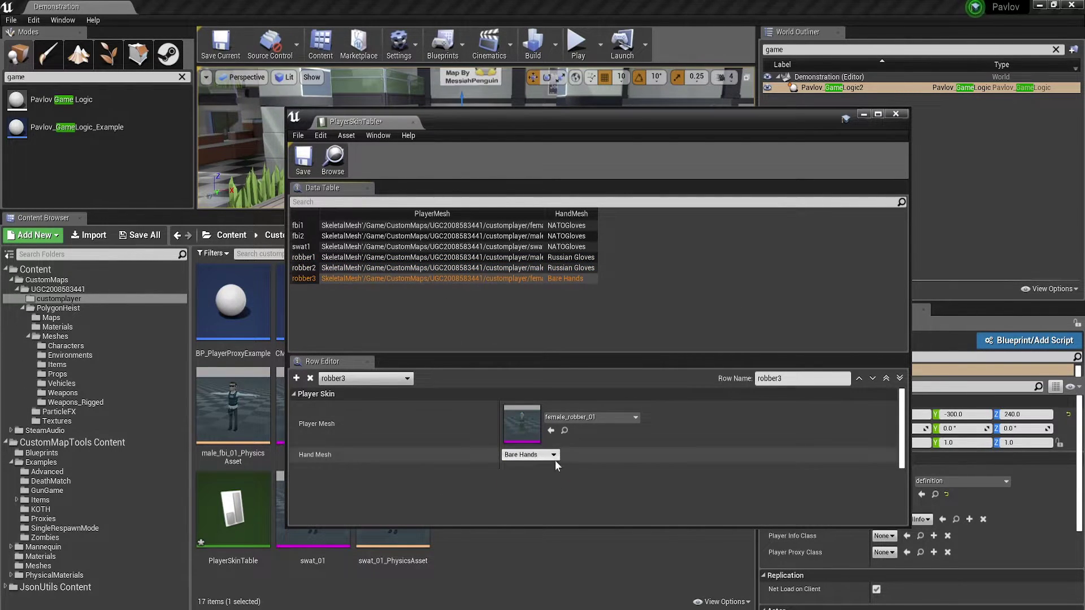
left_click(546, 456)
left_click(541, 480)
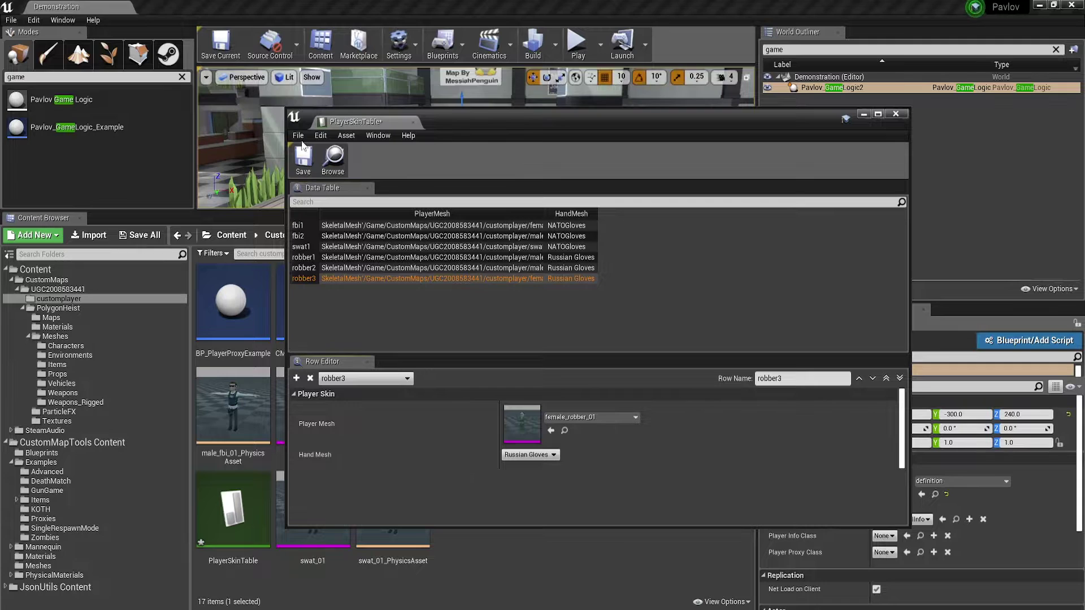
key("ctrl+s")
left_click(896, 114)
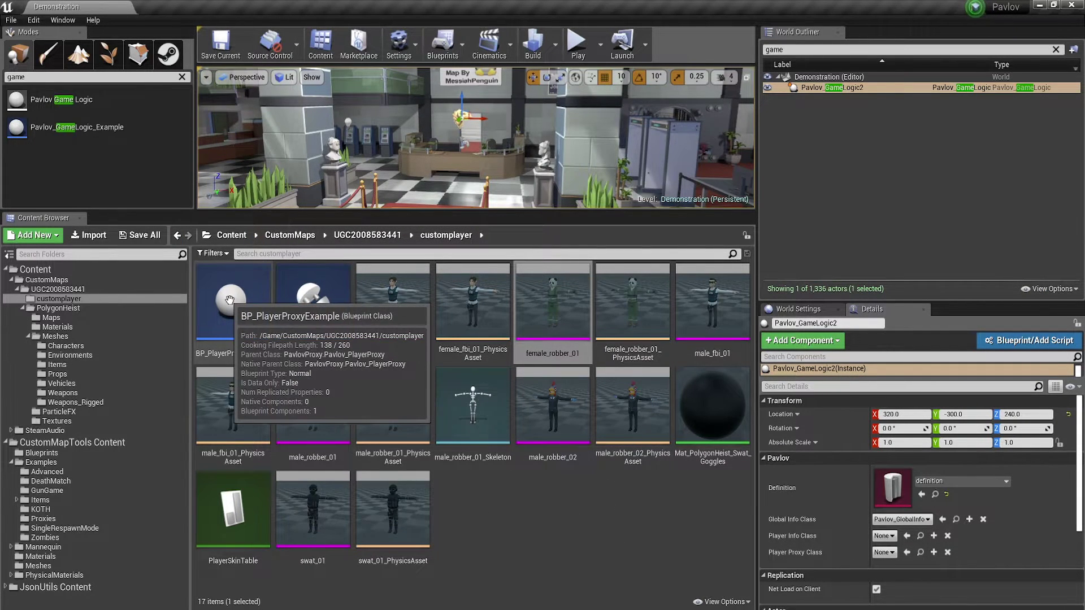
Open the CMP_GlobalInfoExample blueprint and assign PlayerSkinTable as its player skin table.
double_click(341, 286)
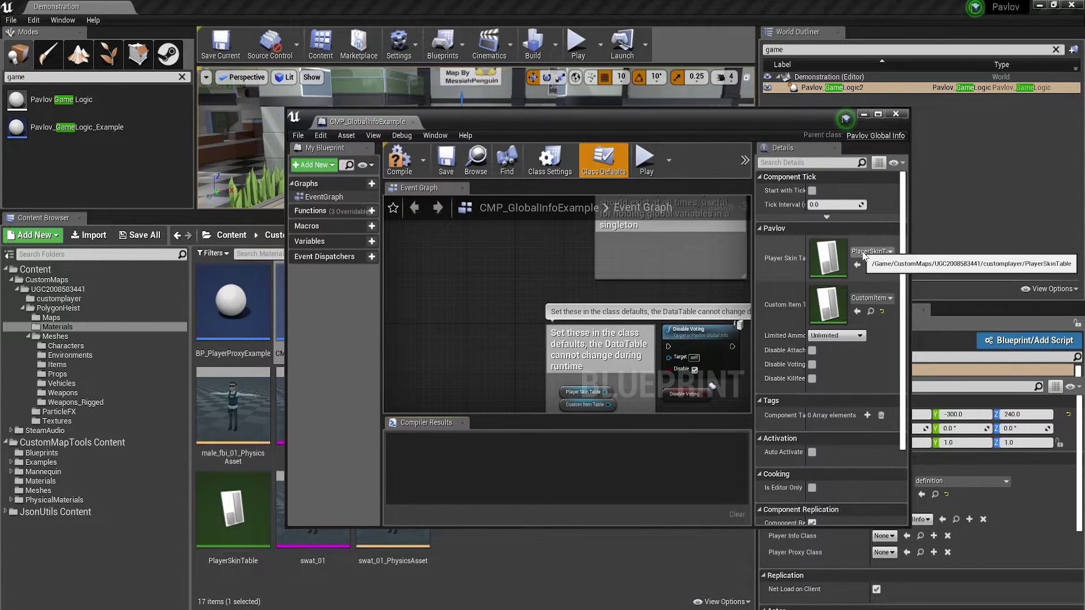
left_click(871, 264)
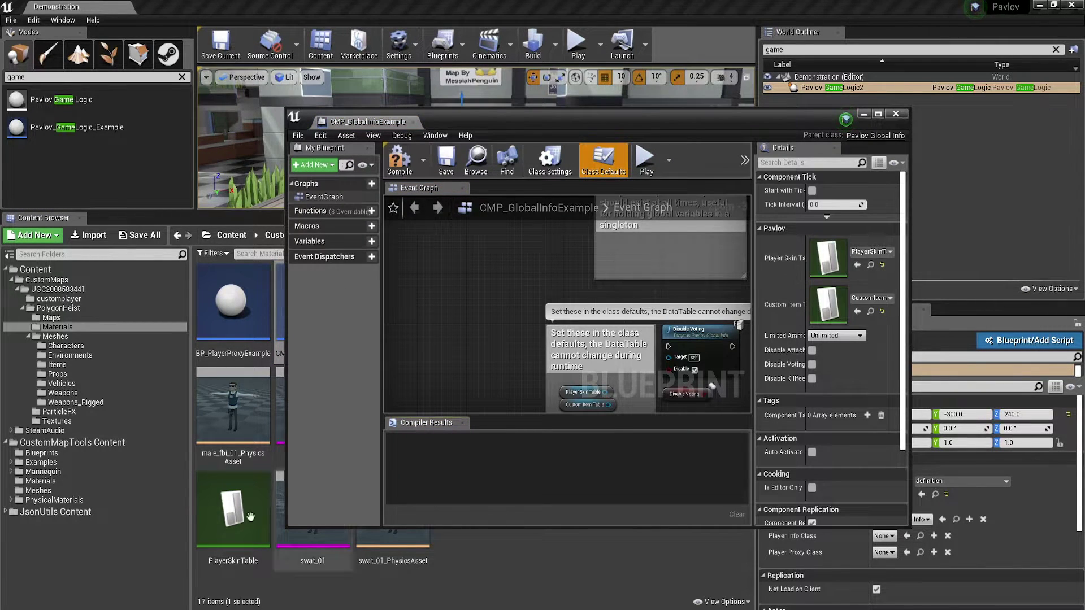
left_click(858, 265)
Clear the custom item table of CMP_GlobalInfoExample, and compile, save and close the blueprint.
left_click(877, 300)
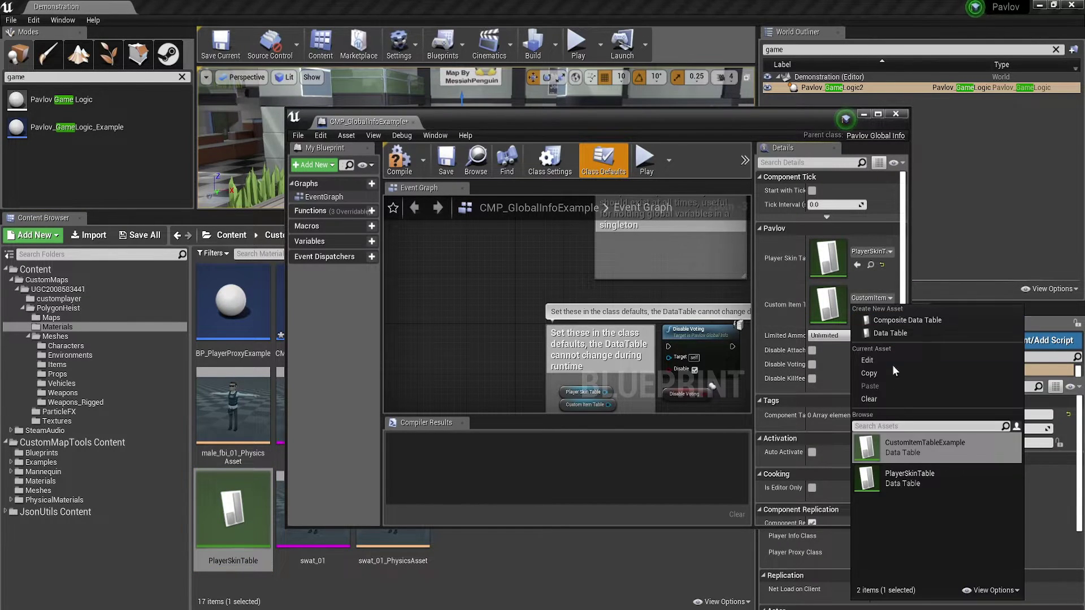
left_click(870, 399)
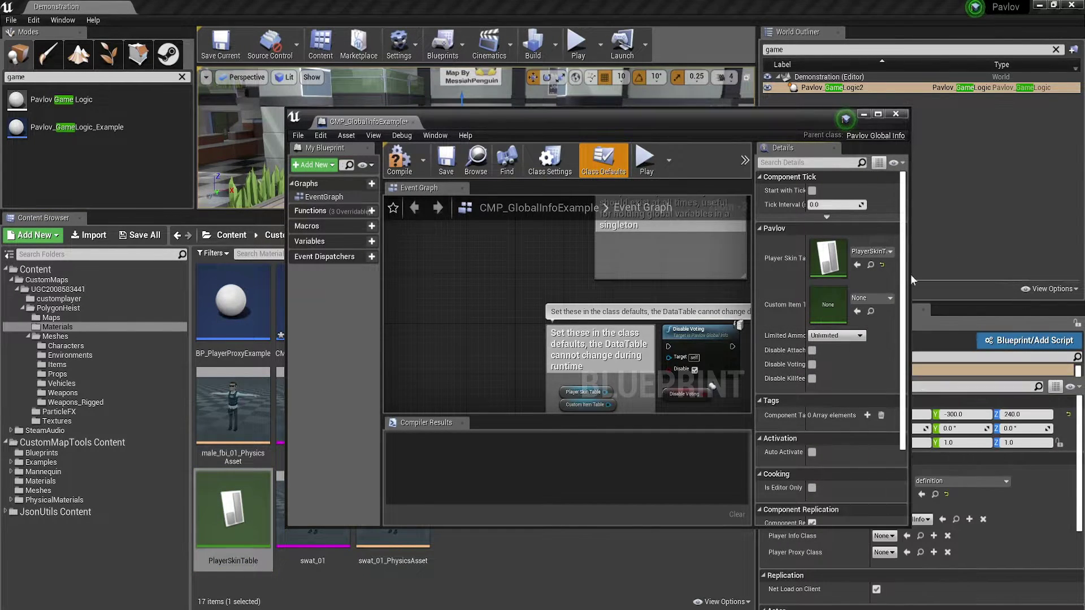
left_click(397, 161)
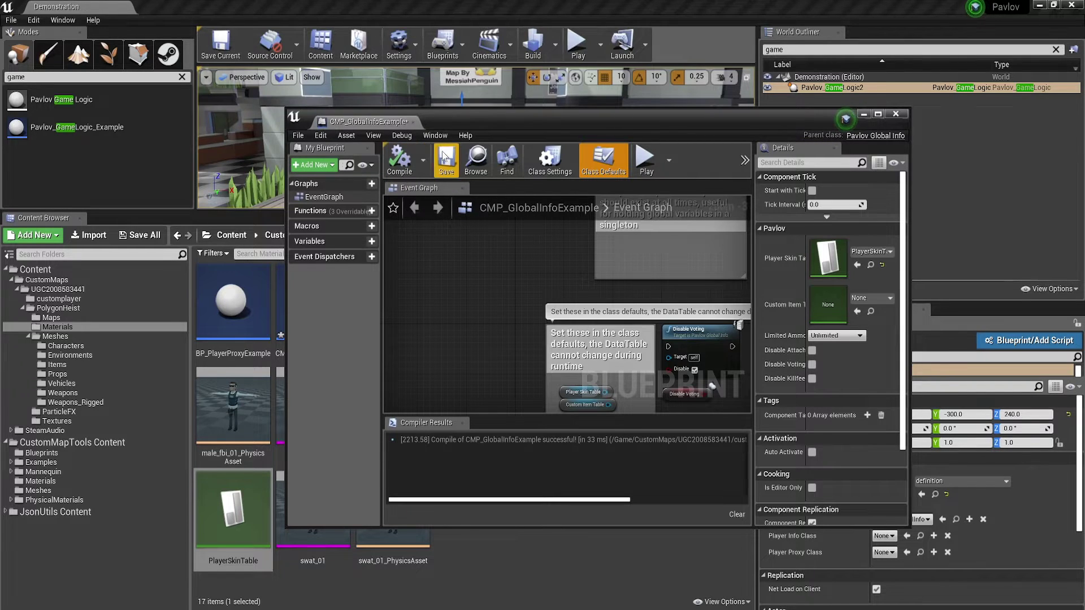
left_click(411, 123)
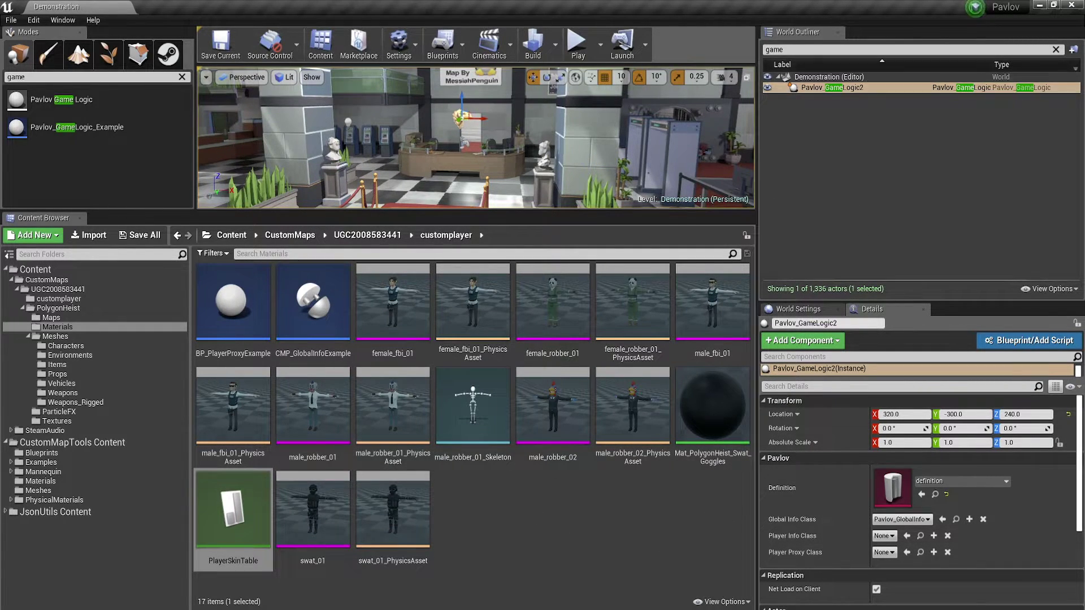
Find the Pavlov_GameLogic2 actor in the level and set its Global Info Class to CMP_GlobalInfoExample.
left_click(814, 49)
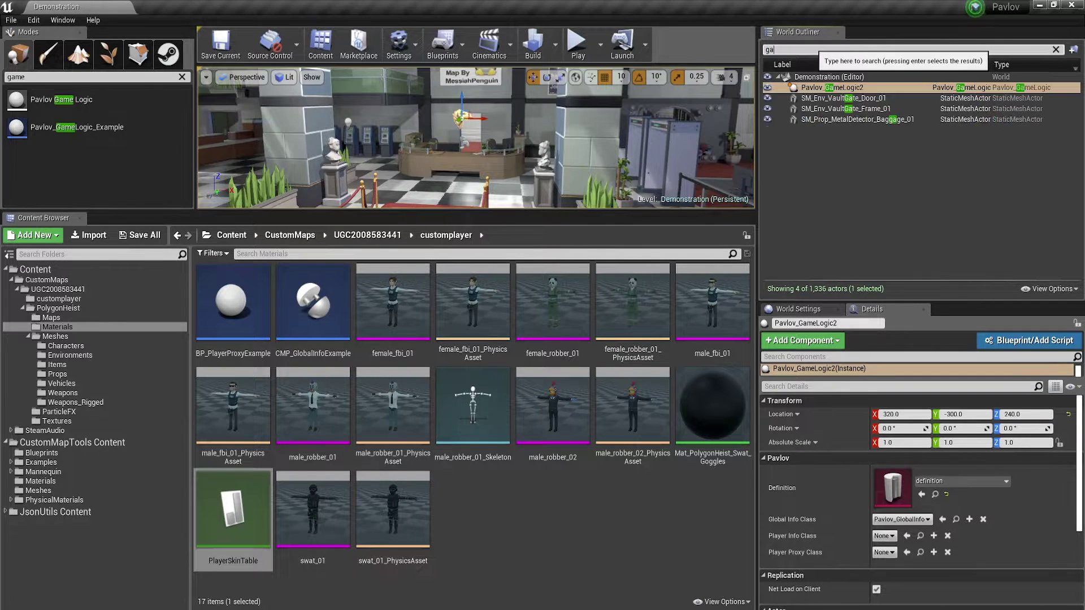
left_click(855, 90)
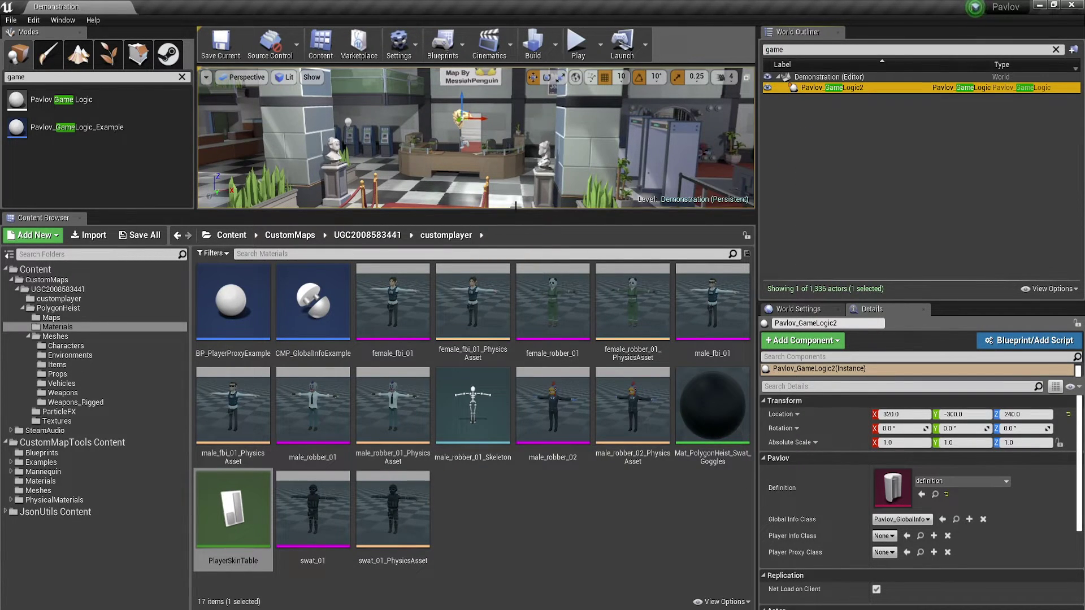
double_click(836, 89)
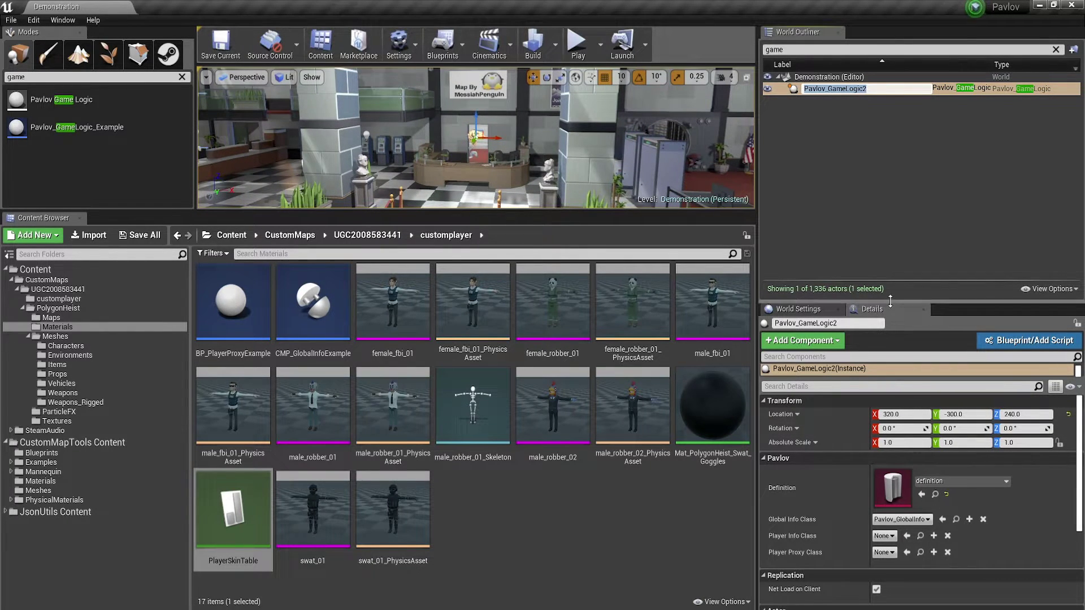
left_click_drag(891, 302, 898, 146)
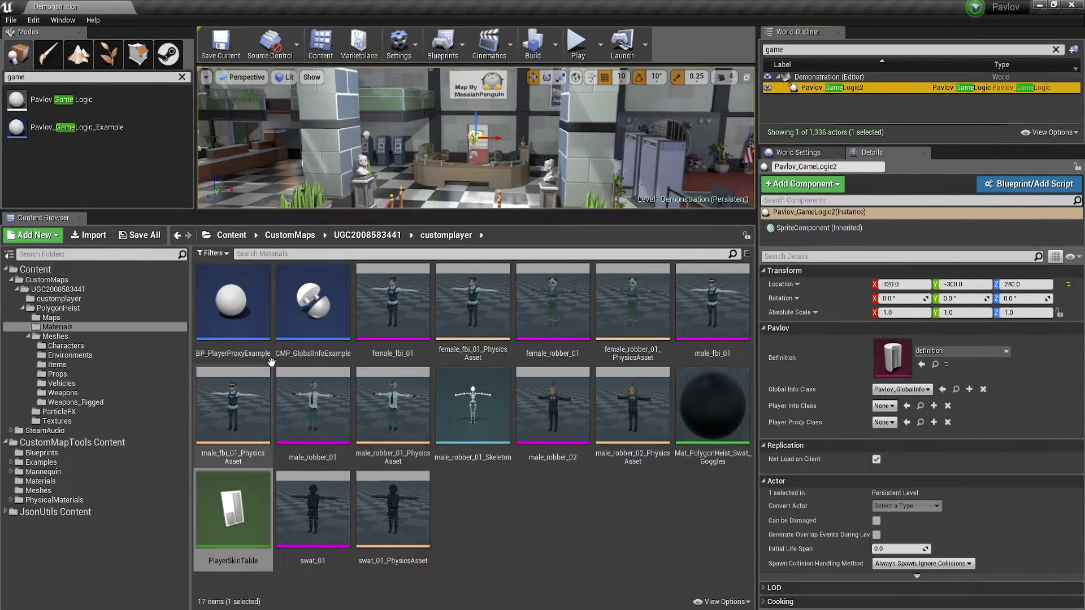
left_click(312, 305)
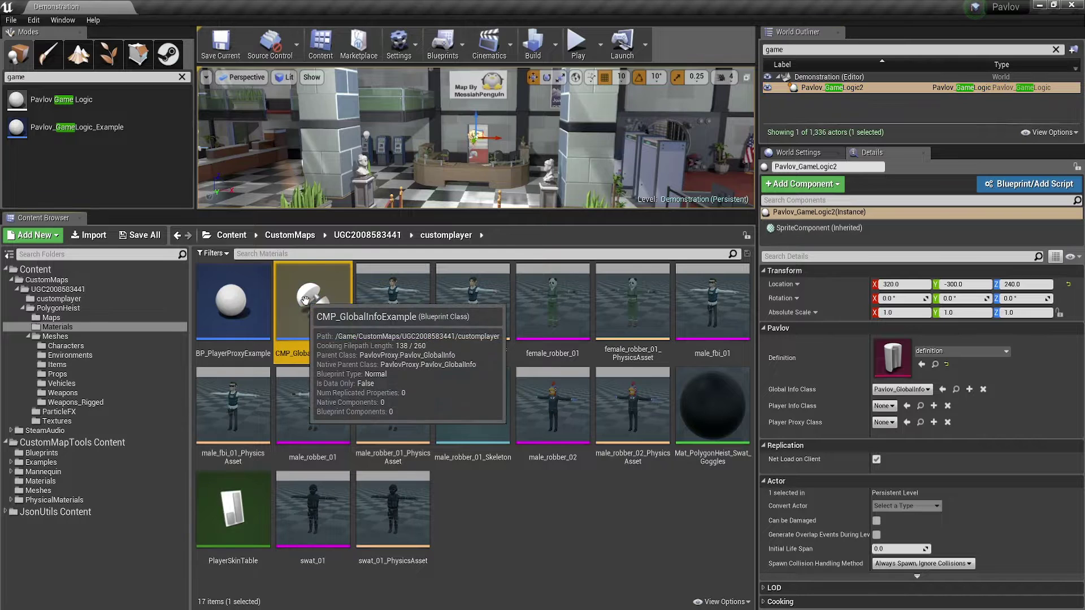
left_click(943, 389)
Set the Player Proxy Class of Pavlov_GameLogic2 to BP_PlayerProxyExample.
left_click(219, 301)
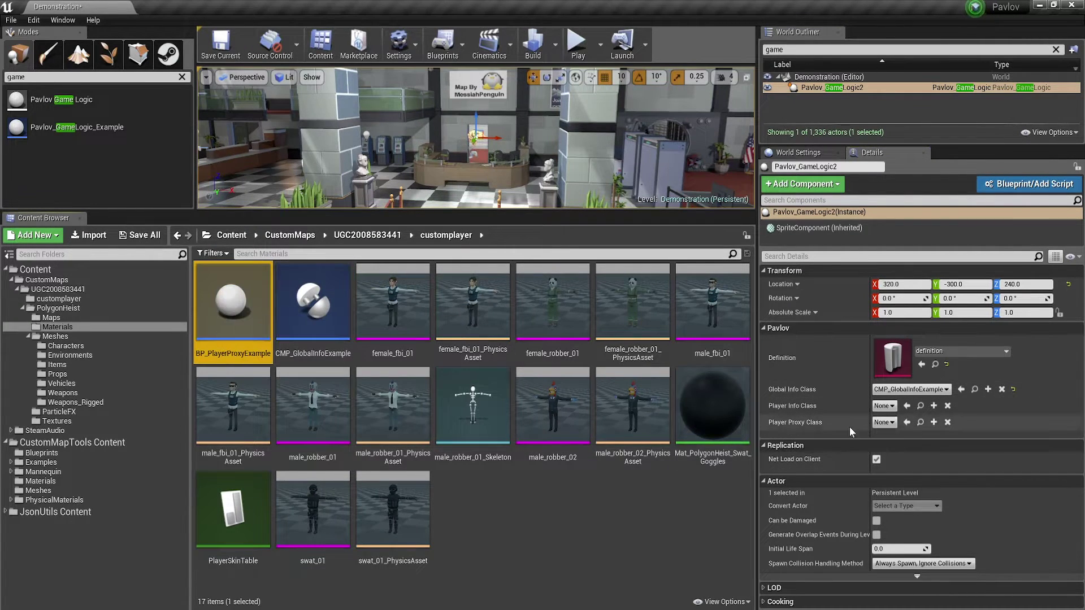
left_click(904, 424)
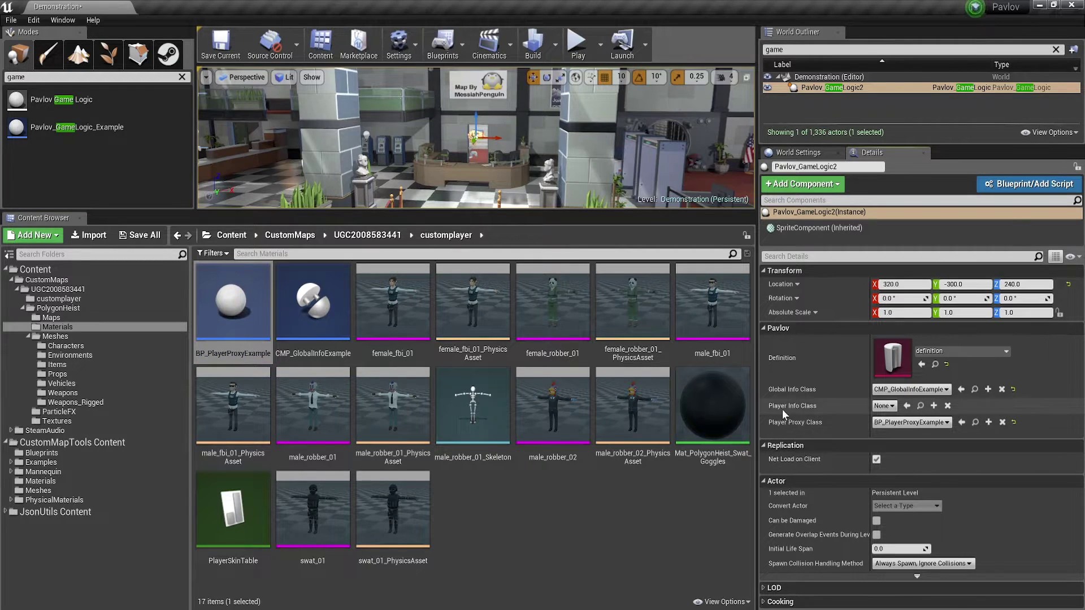
mouse_move(817, 409)
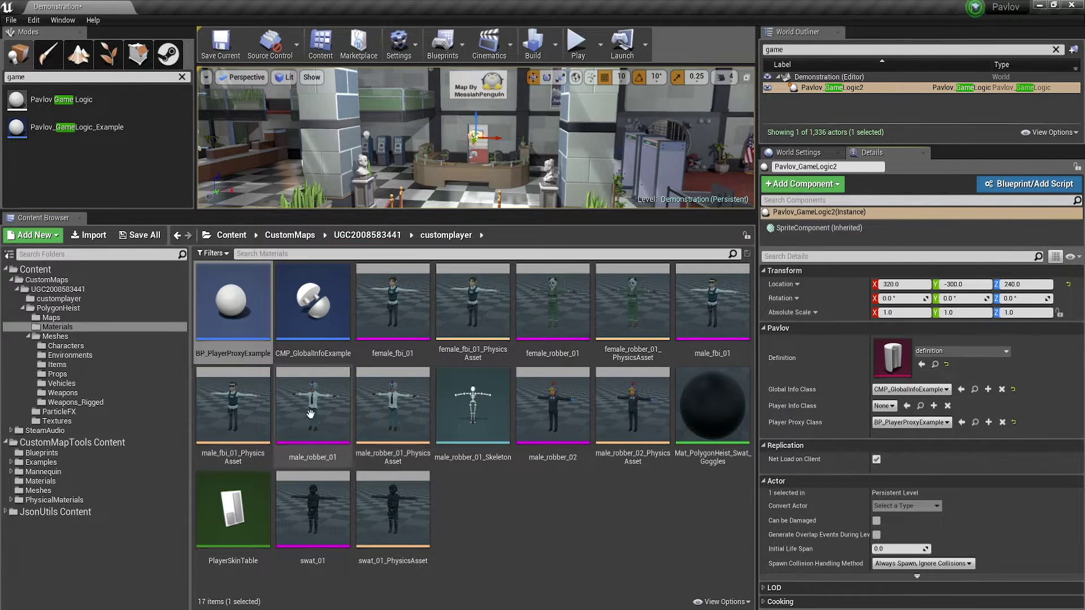
Open the BP_PlayerProxyExample blueprint in a full-size window at the Event BeginPlay node of its Event Graph.
double_click(230, 295)
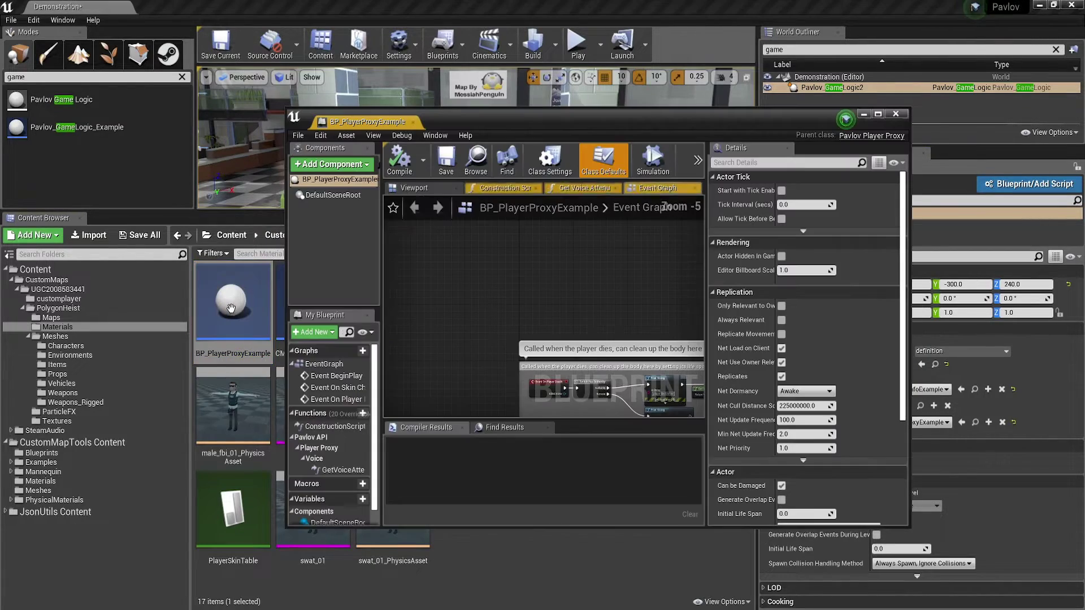
double_click(625, 120)
scroll(562, 334, "up", 6)
right_click_drag(476, 209, 469, 317)
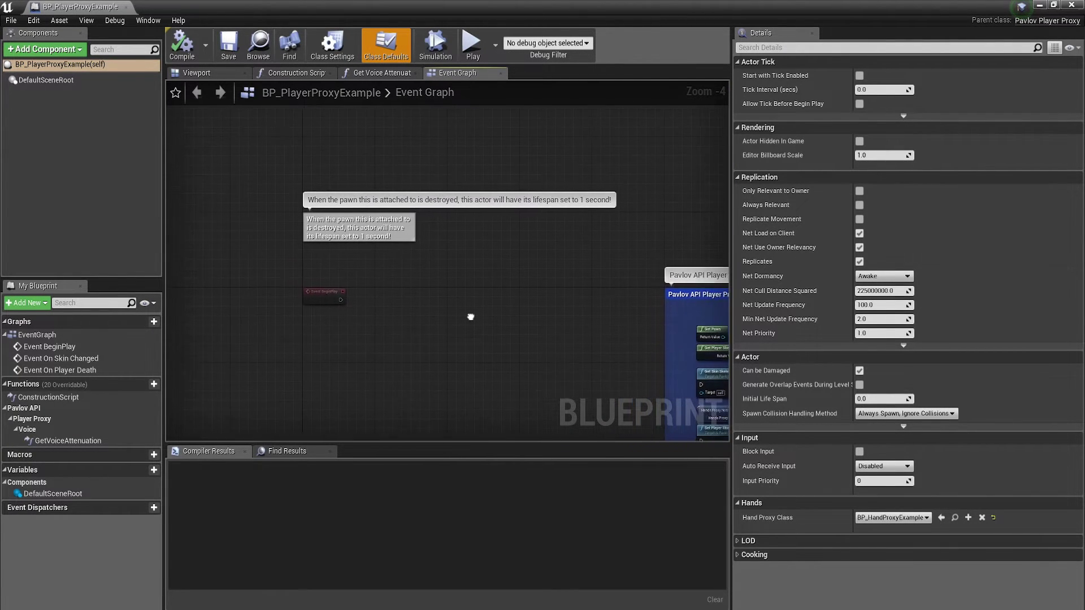
scroll(493, 335, "up", 1)
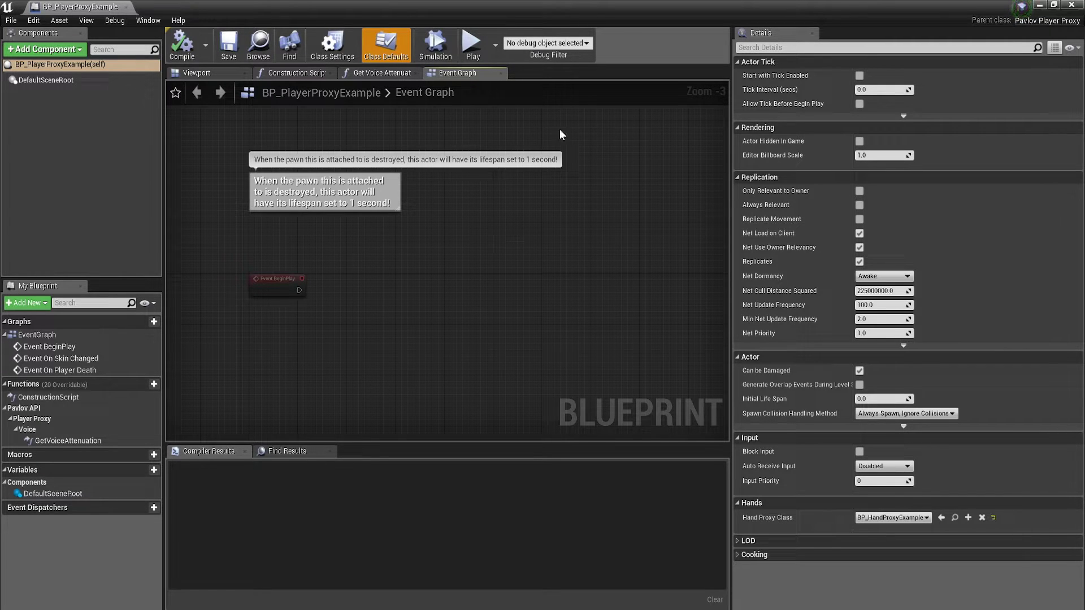
double_click(582, 6)
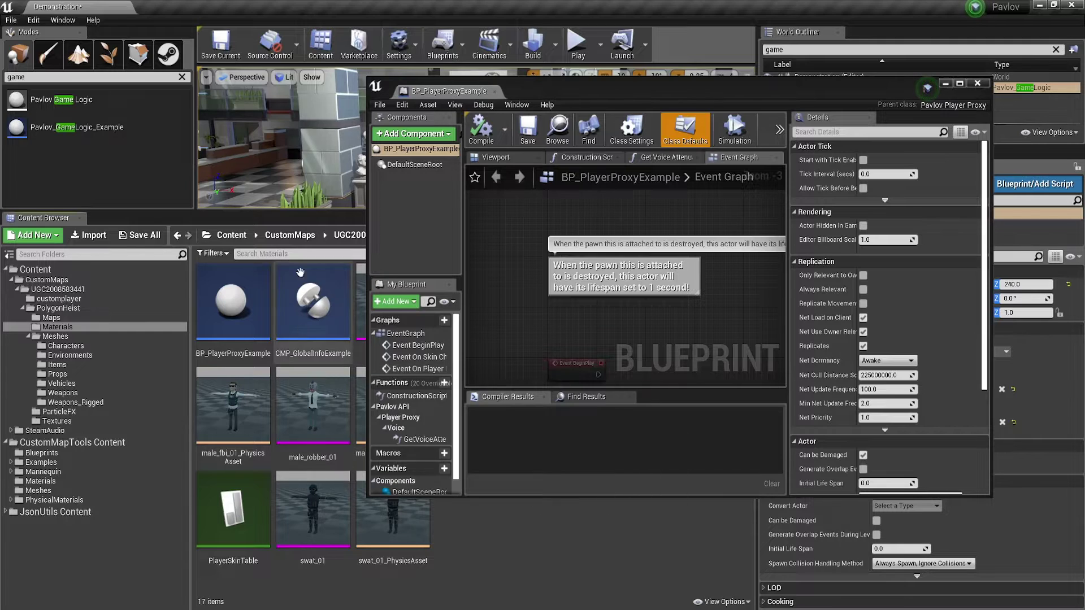
double_click(586, 87)
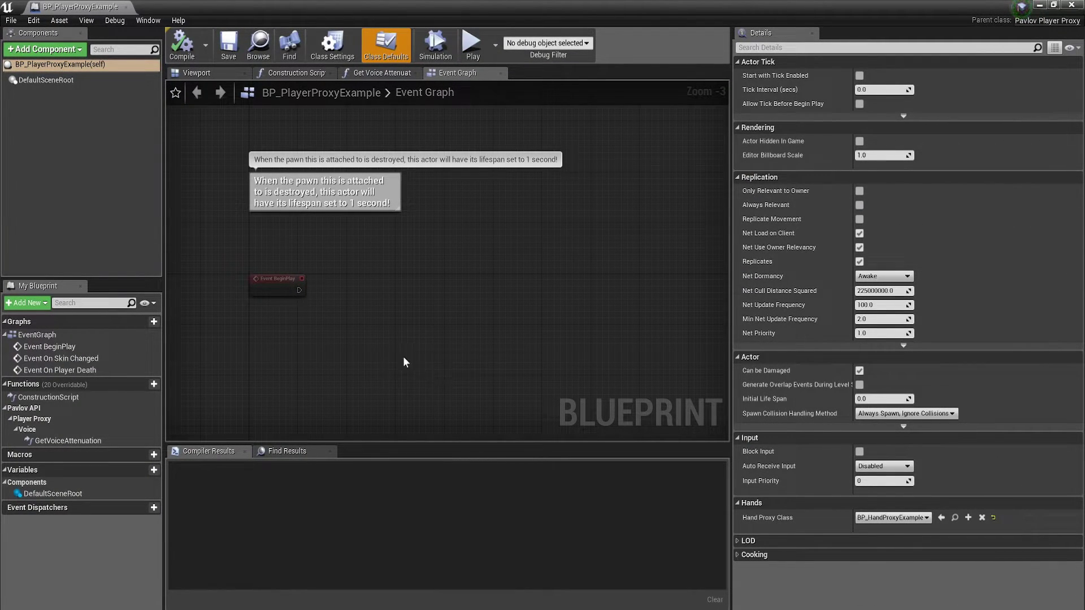
Add a Switch Has Authority node driven by the execution output of Event BeginPlay.
left_click_drag(298, 290, 341, 290)
type("switc")
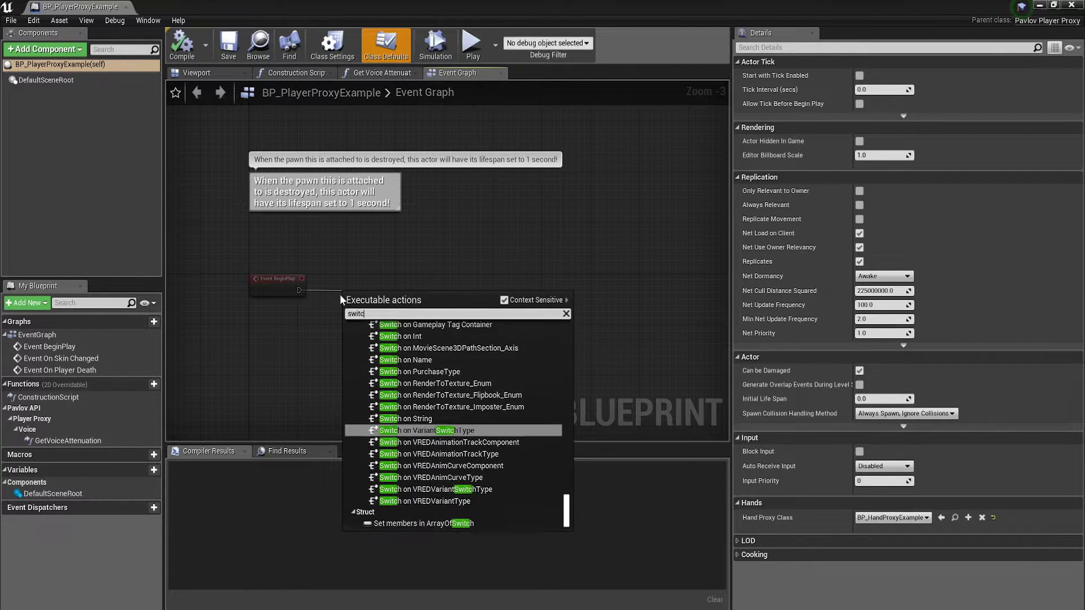
type("hhas")
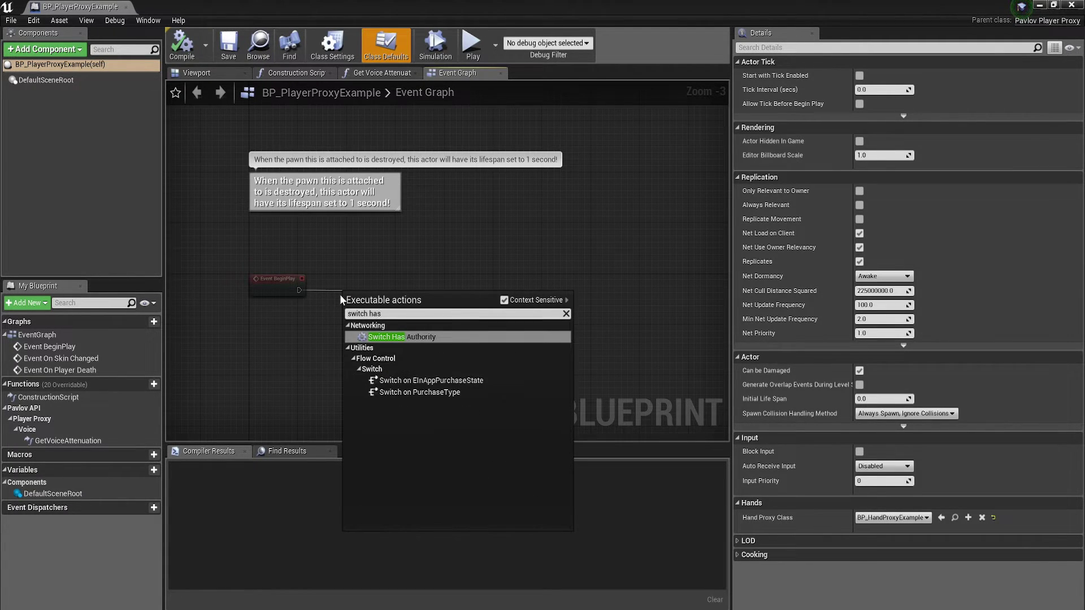
left_click(465, 334)
Add a Delay node after the Authority output of Switch Has Authority and set its duration to 1.0.
left_click_drag(394, 296, 427, 294)
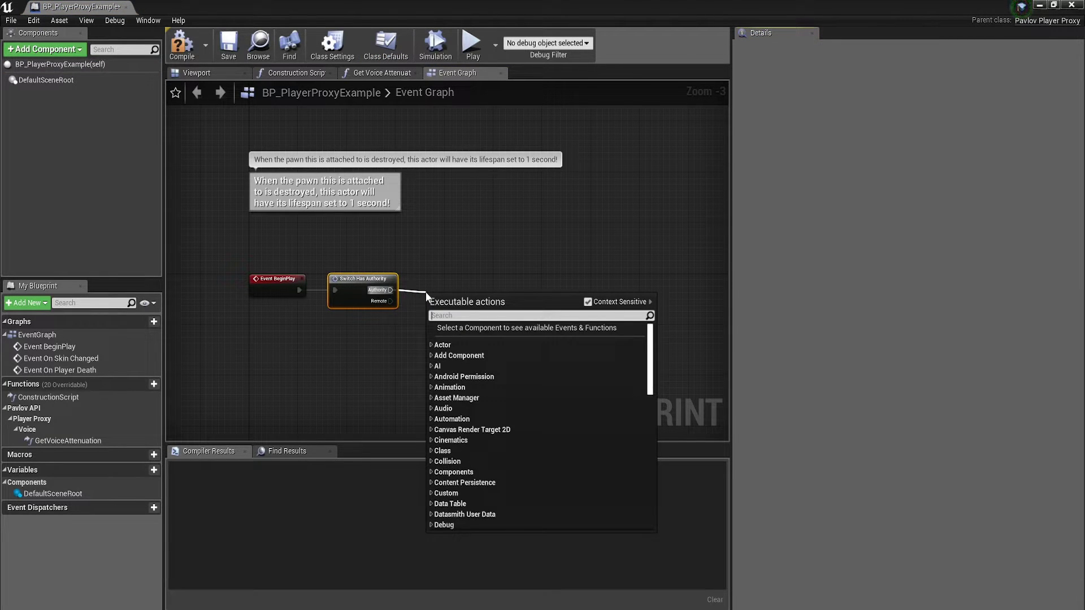
type("dela")
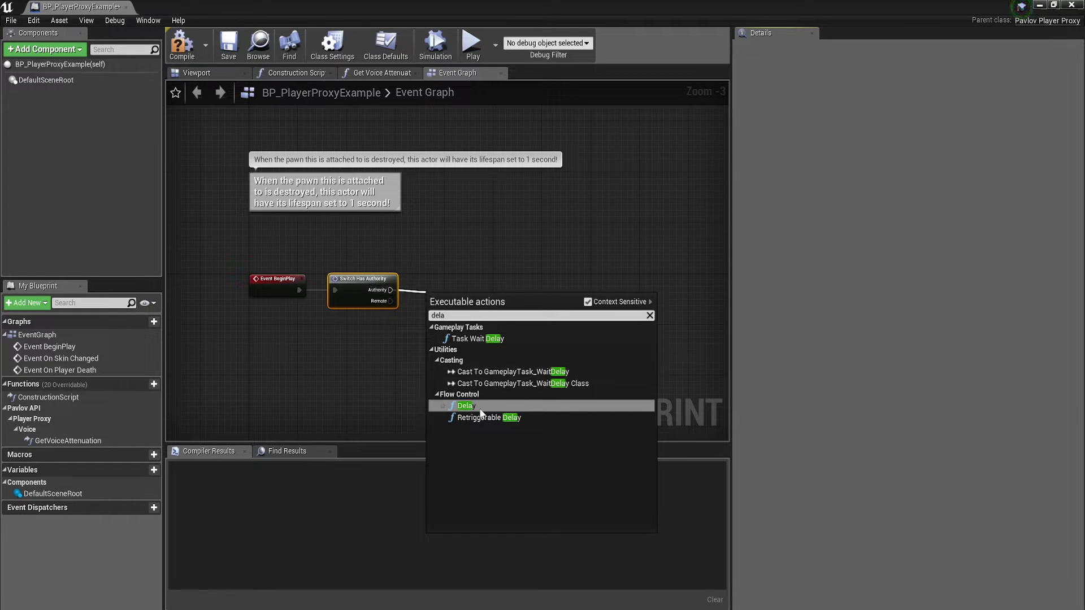
left_click(474, 405)
left_click_drag(447, 301, 435, 282)
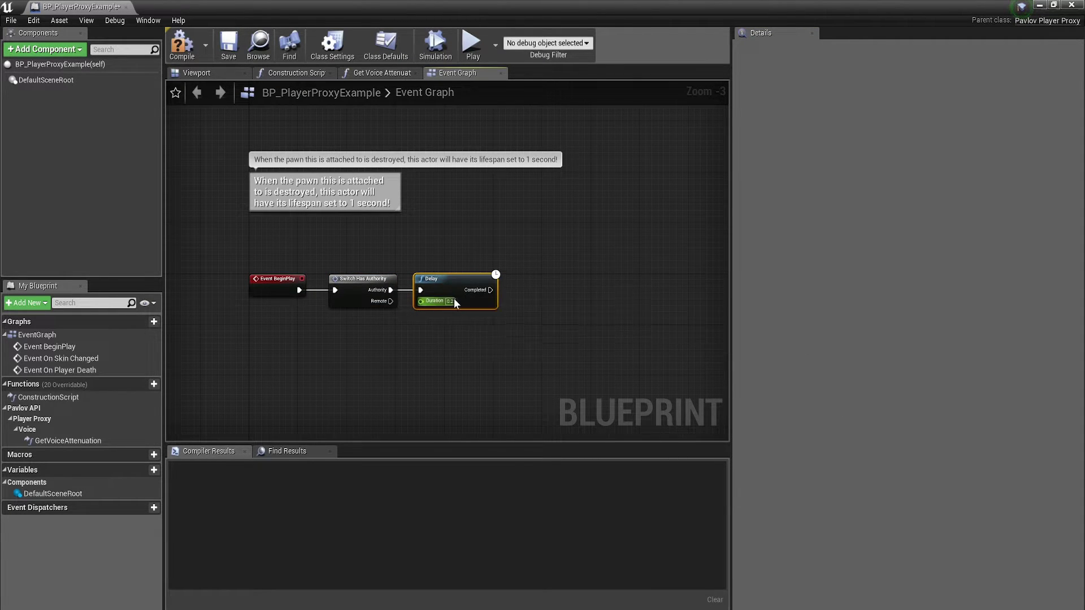
type("1")
left_click(570, 310)
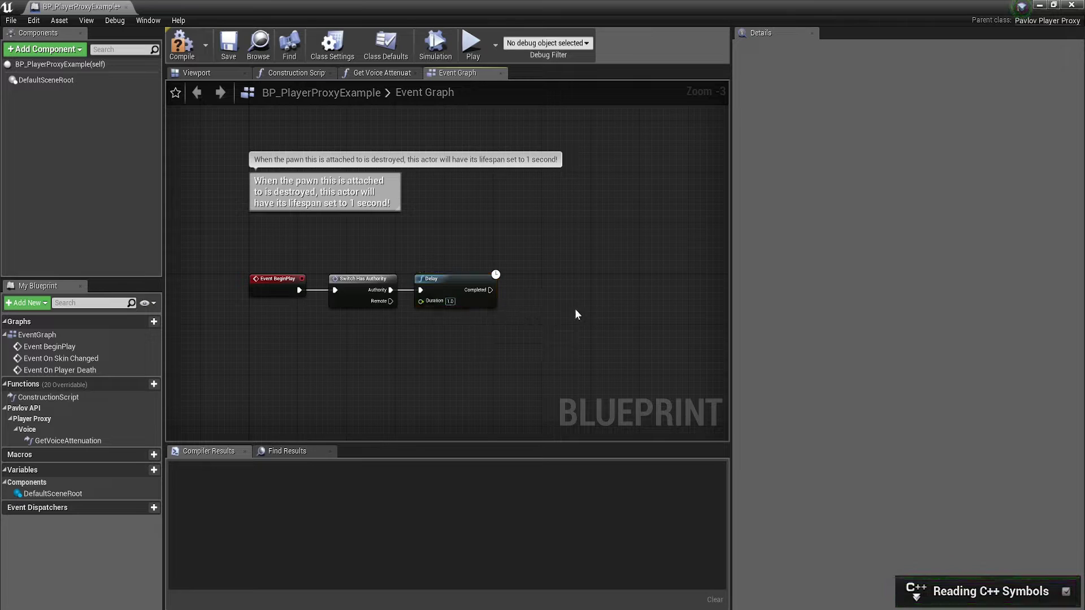
Add a Get Pavlov Player Status by Pawn node after the Delay and feed its Pawn input from a Get Pawn node.
left_click_drag(486, 292, 517, 292)
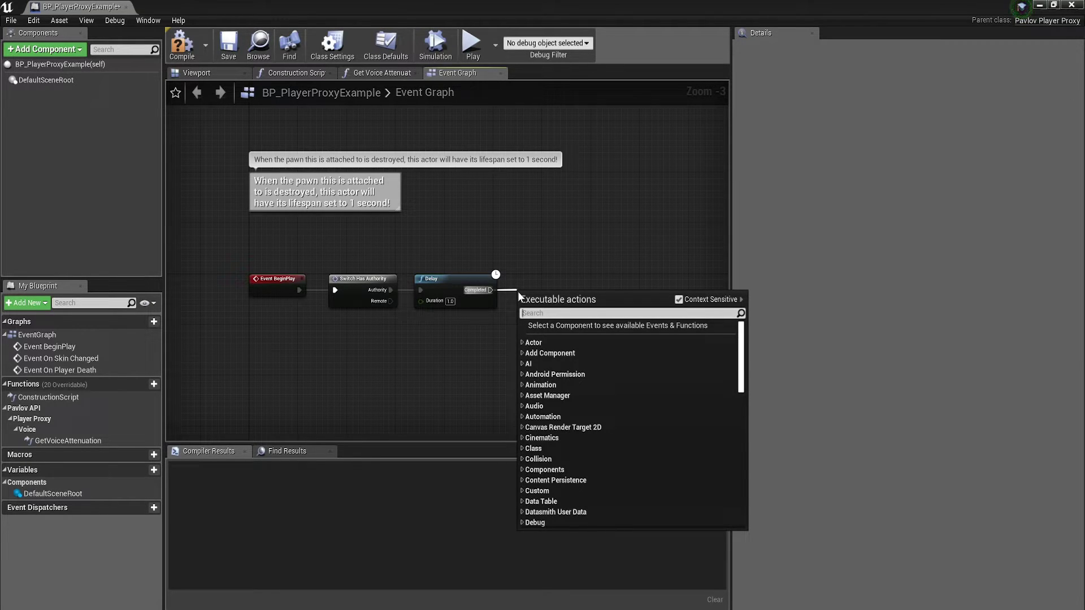
type("player sta")
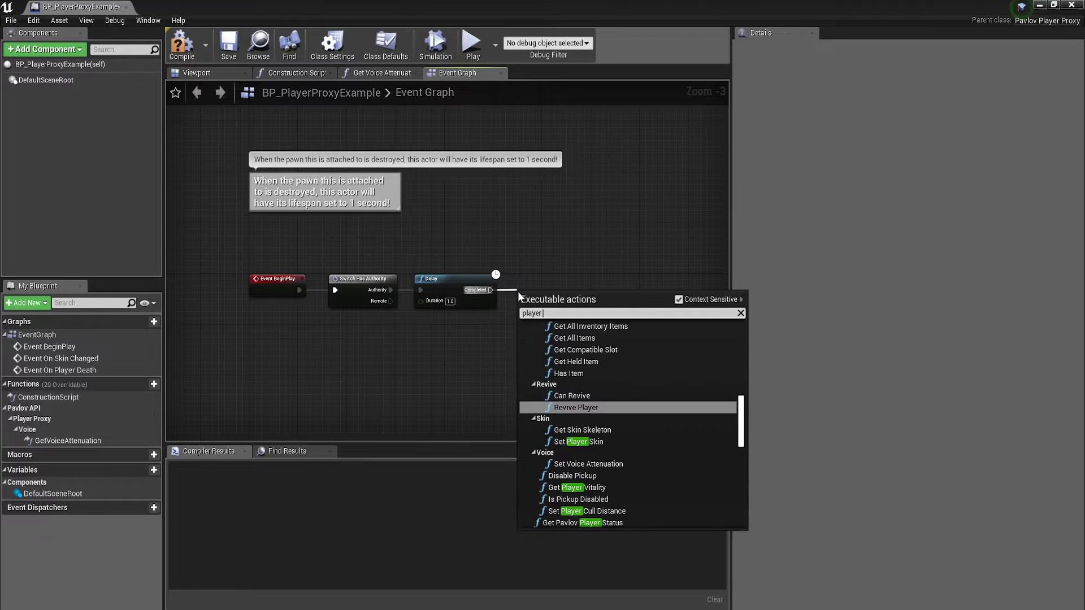
left_click(695, 371)
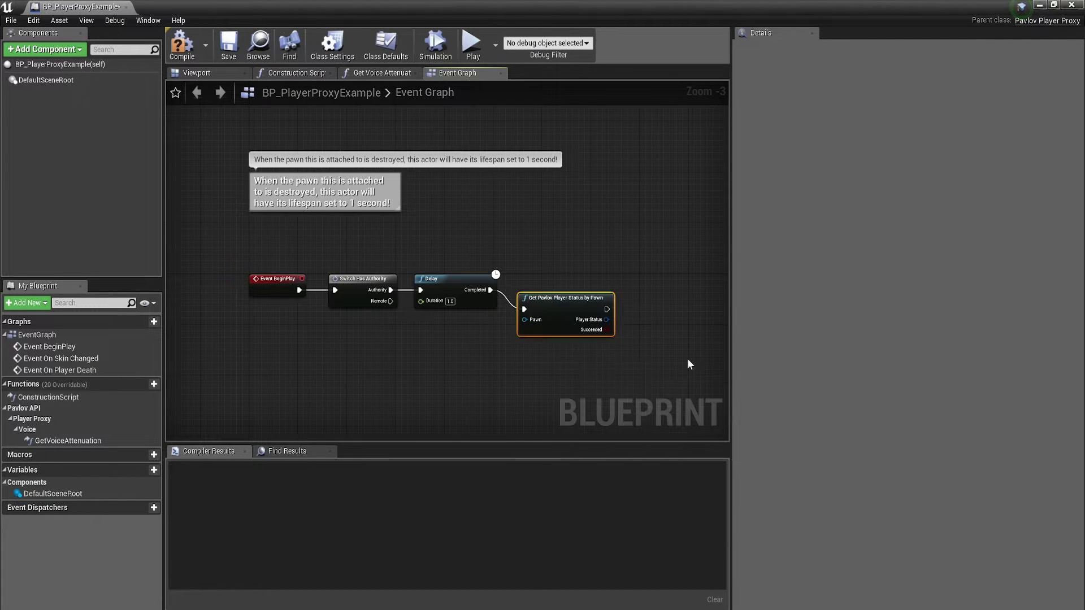
left_click_drag(557, 309, 474, 334)
type("get")
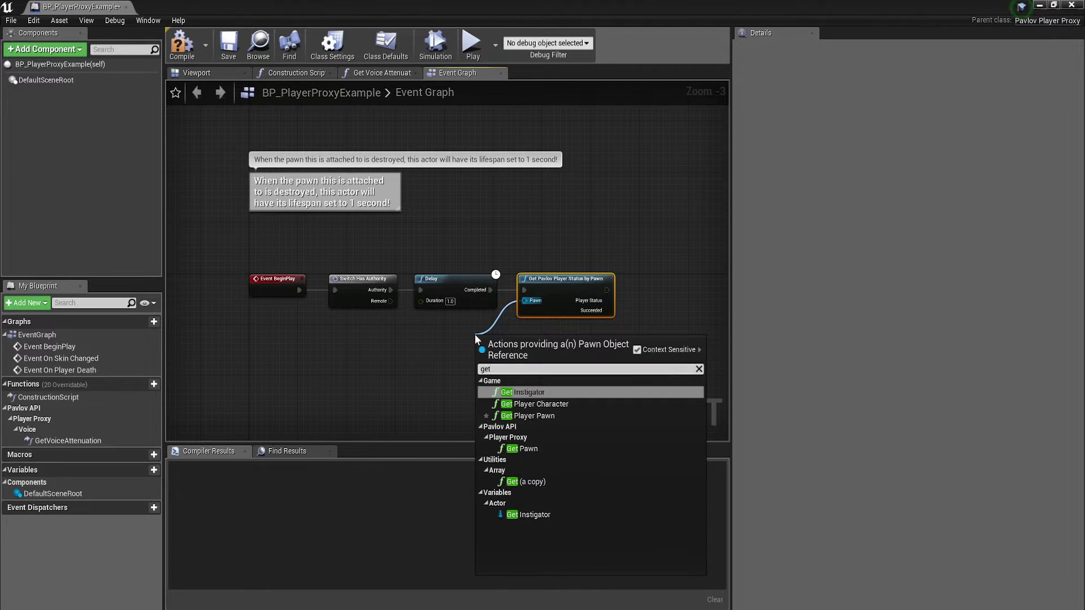
left_click(531, 450)
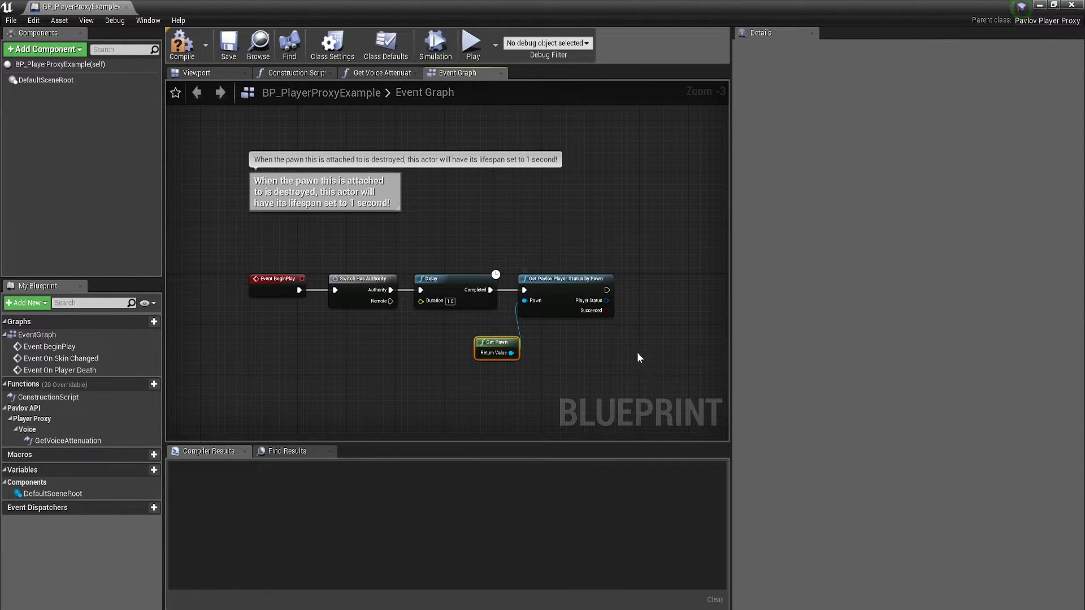
Break the Player Status output with a Break PavlovPlayerStatus node and expand it to expose all its pins.
left_click_drag(606, 301, 629, 315)
type("brea")
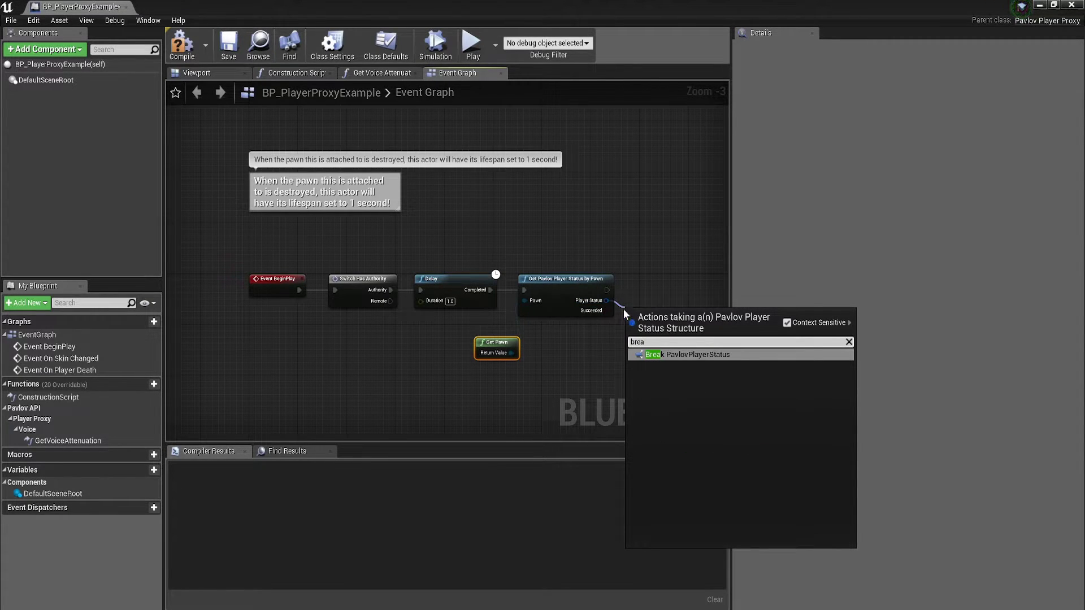
left_click(662, 353)
scroll(653, 352, "down", 2)
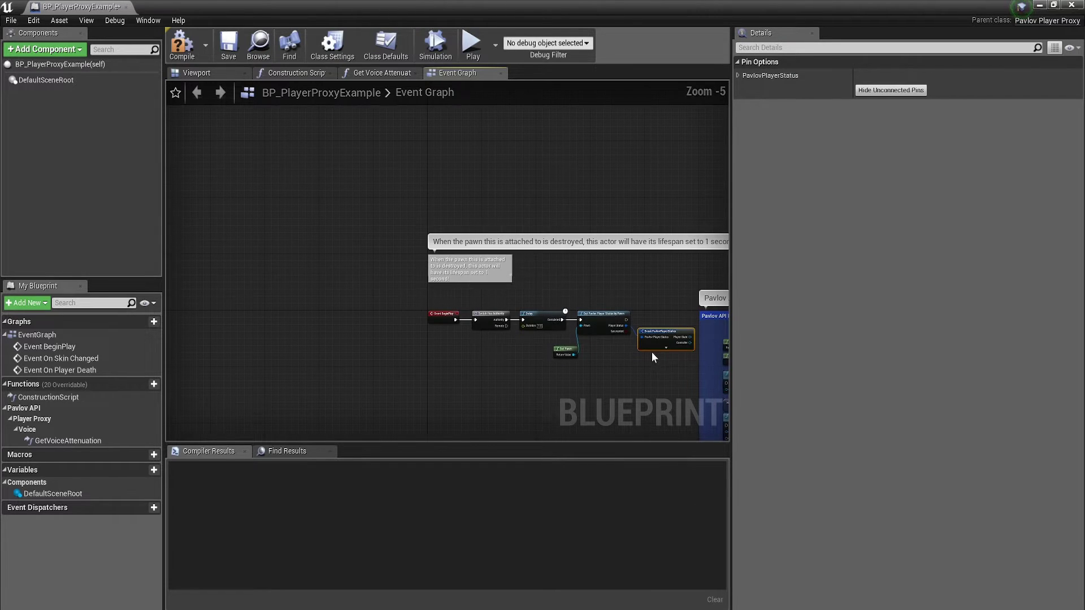
left_click_drag(354, 369, 354, 320)
scroll(416, 349, "up", 2)
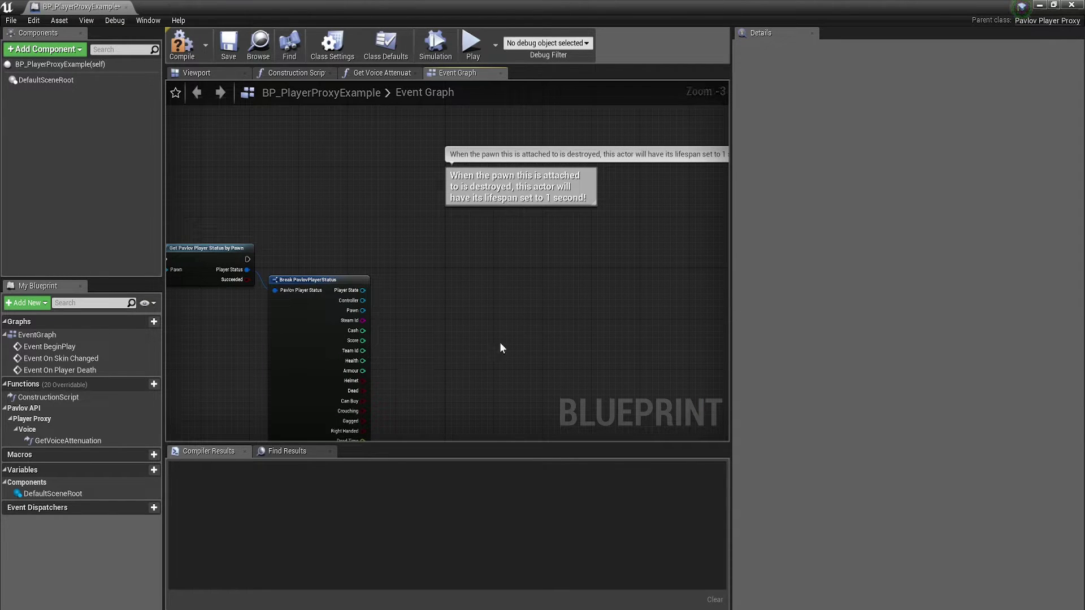
Connect the Team Id output of Break PavlovPlayerStatus to an Equal (integer) node comparing it with 0.
right_click_drag(431, 354, 521, 256)
left_click_drag(452, 252, 496, 276)
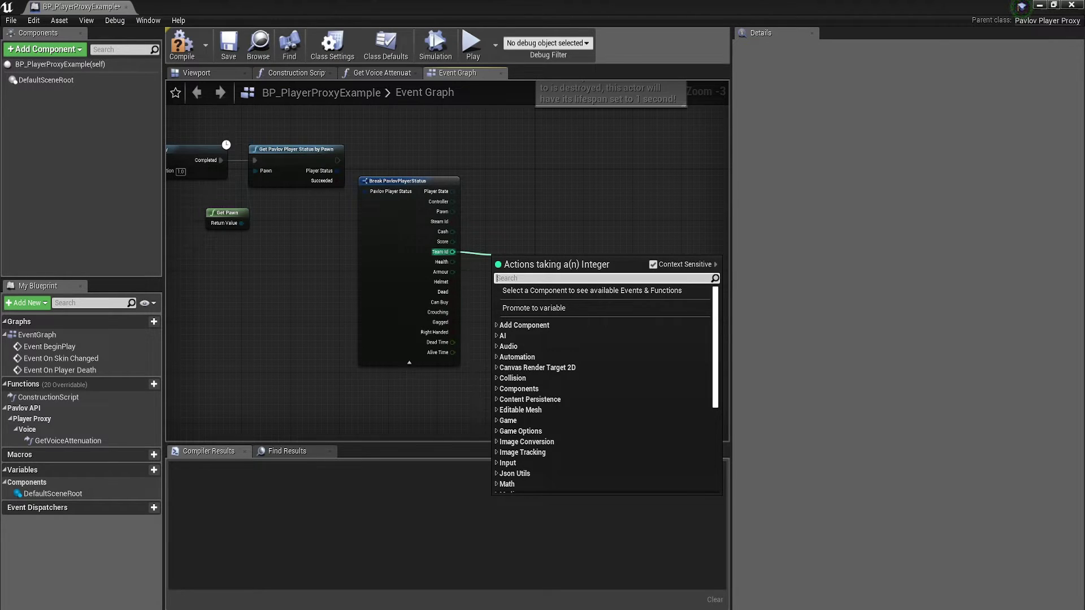
type("==")
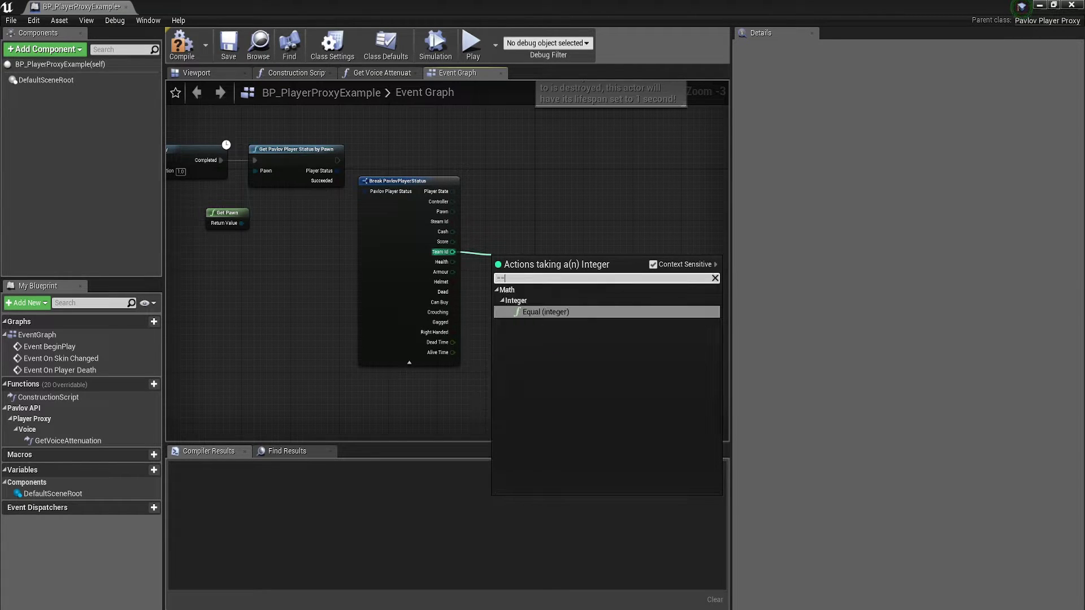
left_click(546, 313)
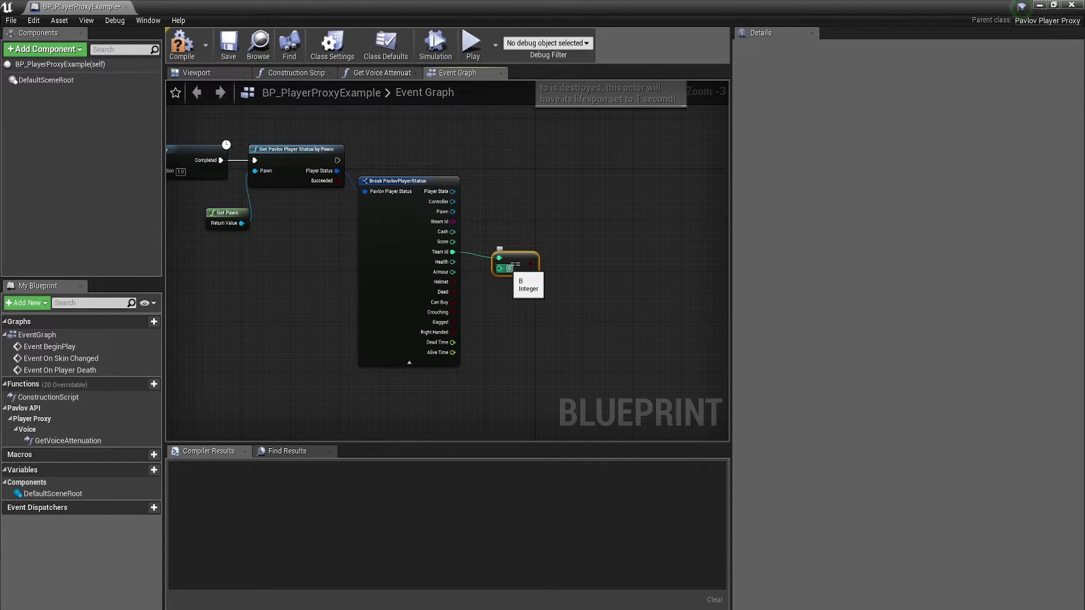
Find the Pavlov spawn actors in the level and examine the Team Id setting of Pavlov_Spawn2.
left_click(1054, 6)
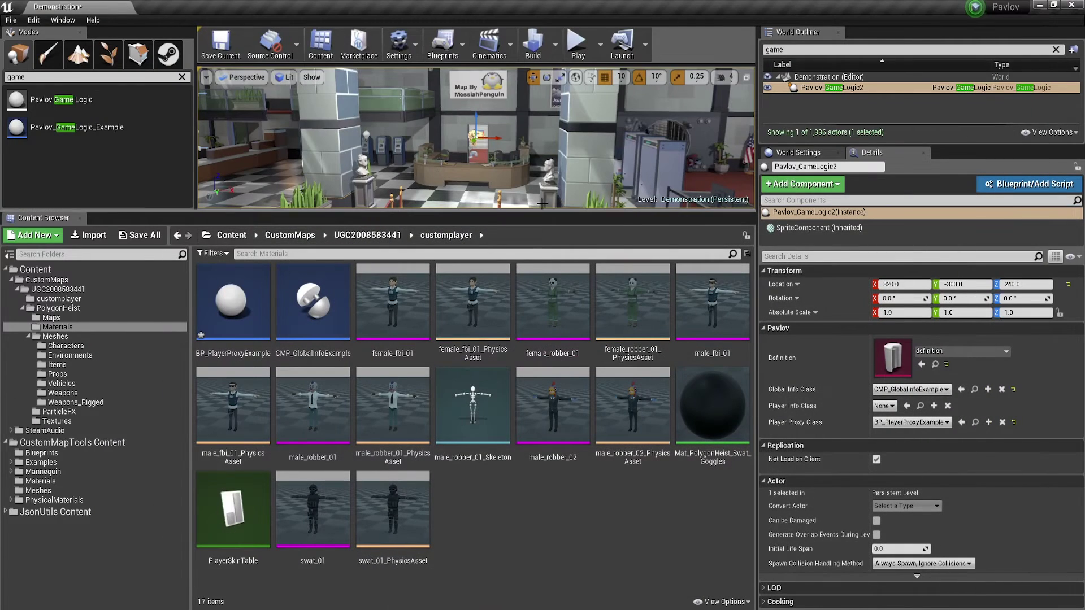
double_click(775, 49)
type("bomb")
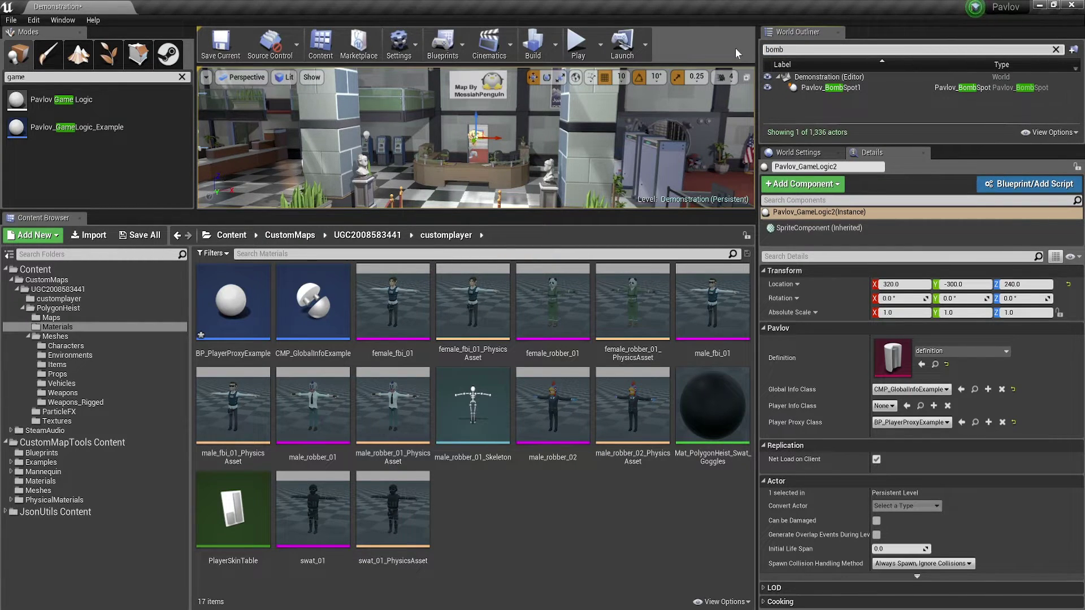
key("BackSpace")
key("BackSpace")
key("BackSpace")
key("BackSpace")
type("spaw")
left_click(832, 108)
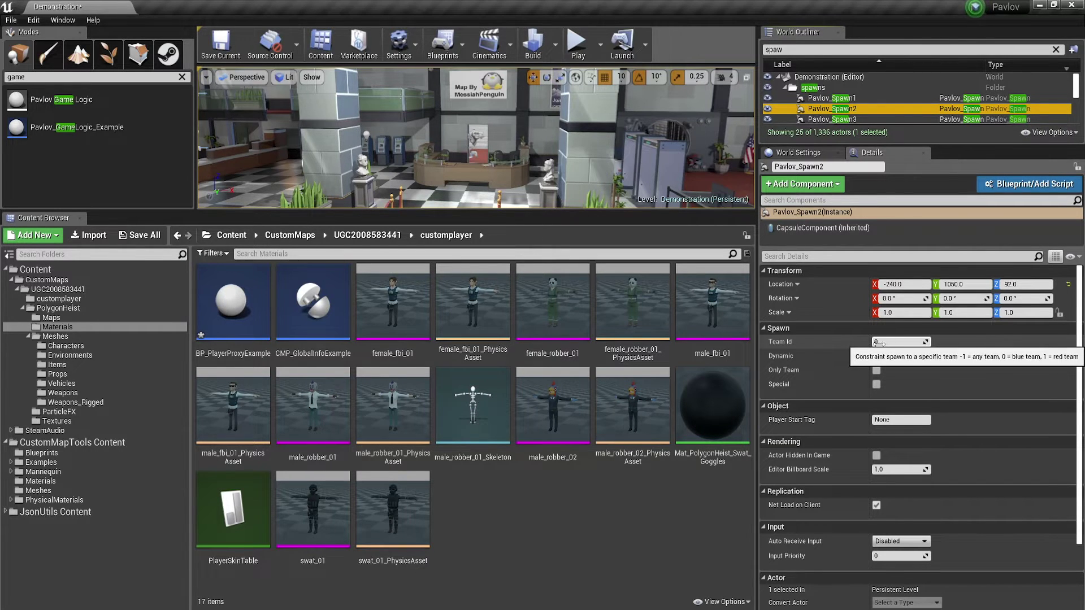
Back in BP_PlayerProxyExample, add a Branch after Get Pavlov Player Status by Pawn and drive its Condition from the Team Id comparison.
double_click(233, 300)
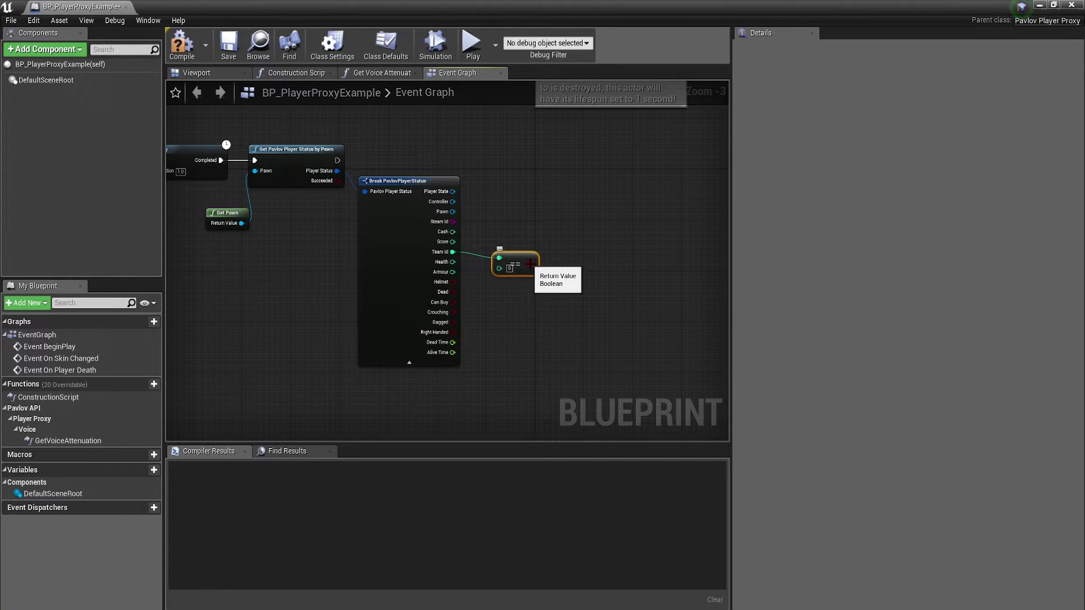
left_click_drag(338, 161, 551, 160)
type("branch")
key("Return")
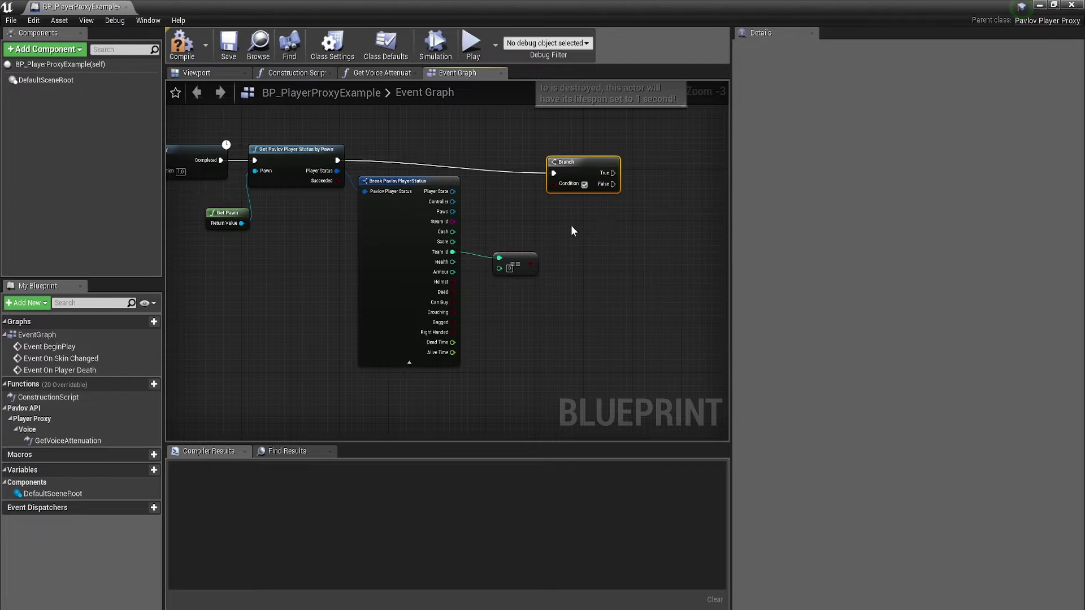
left_click_drag(531, 264, 555, 184)
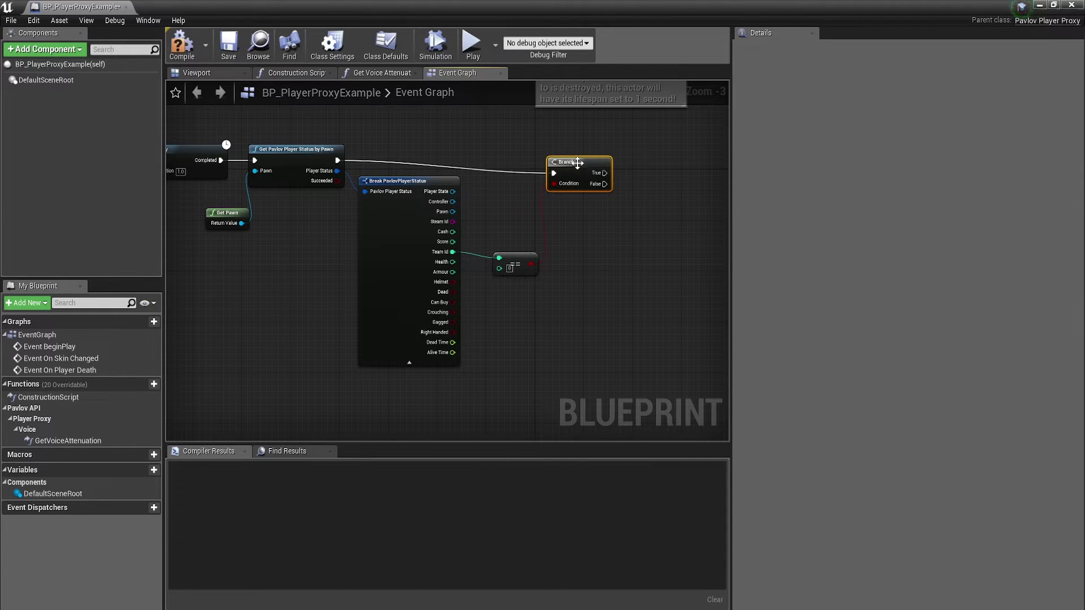
left_click_drag(611, 162, 592, 162)
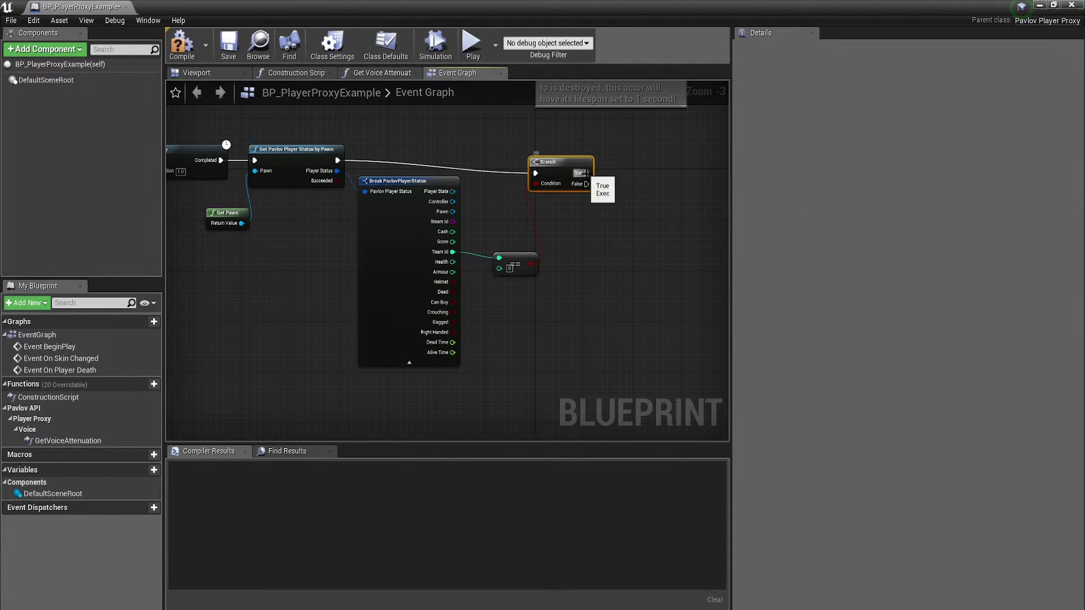
Add a Set Player Skin node on the True output of the Branch and place it clear of the Branch.
scroll(598, 255, "down", 2)
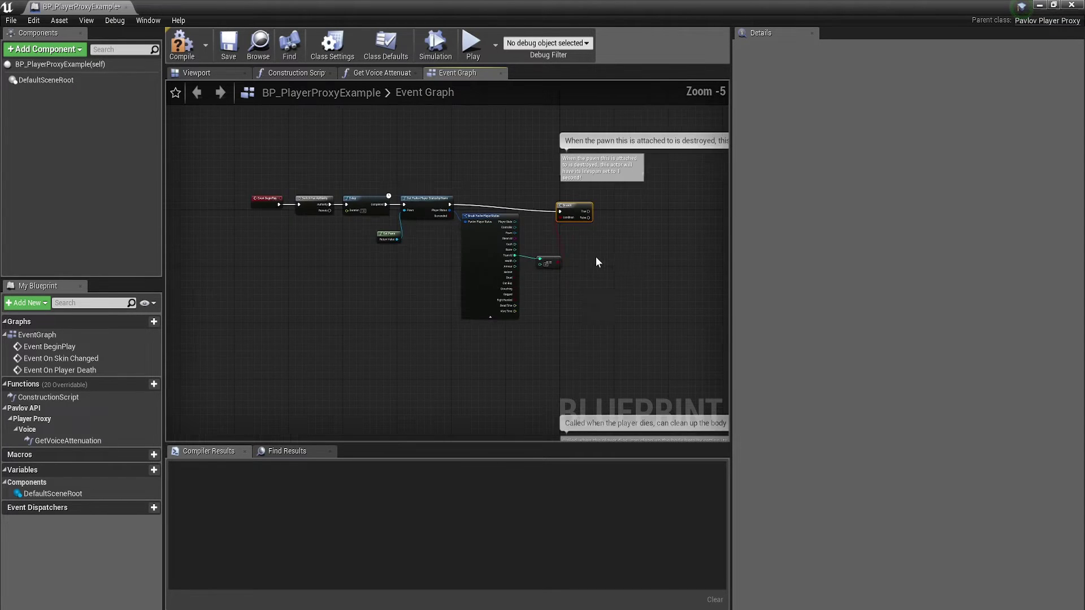
scroll(612, 243, "up", 2)
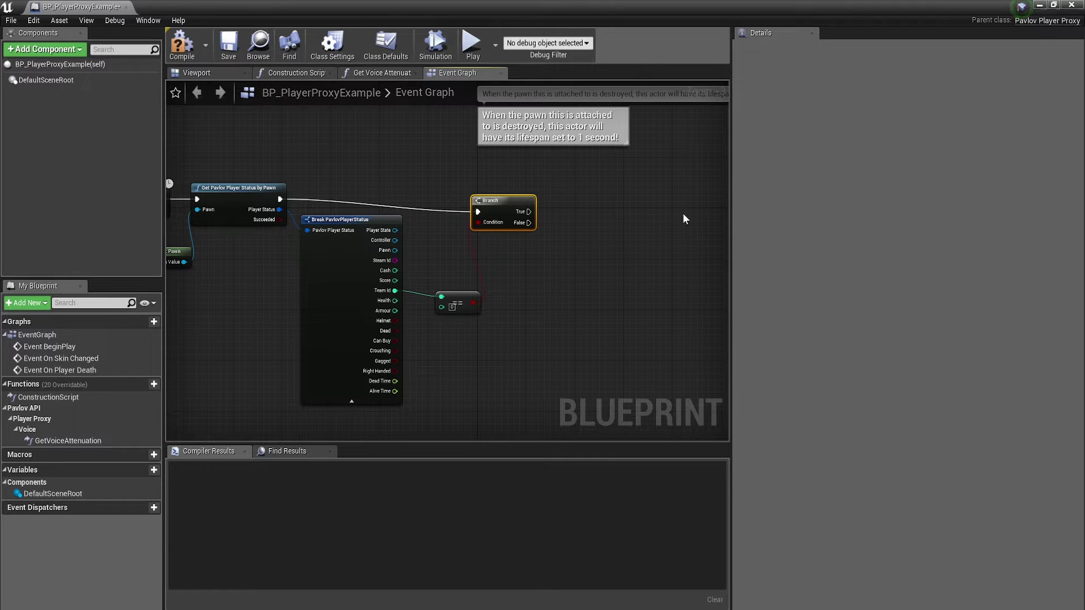
left_click_drag(528, 211, 578, 170)
type("set pla")
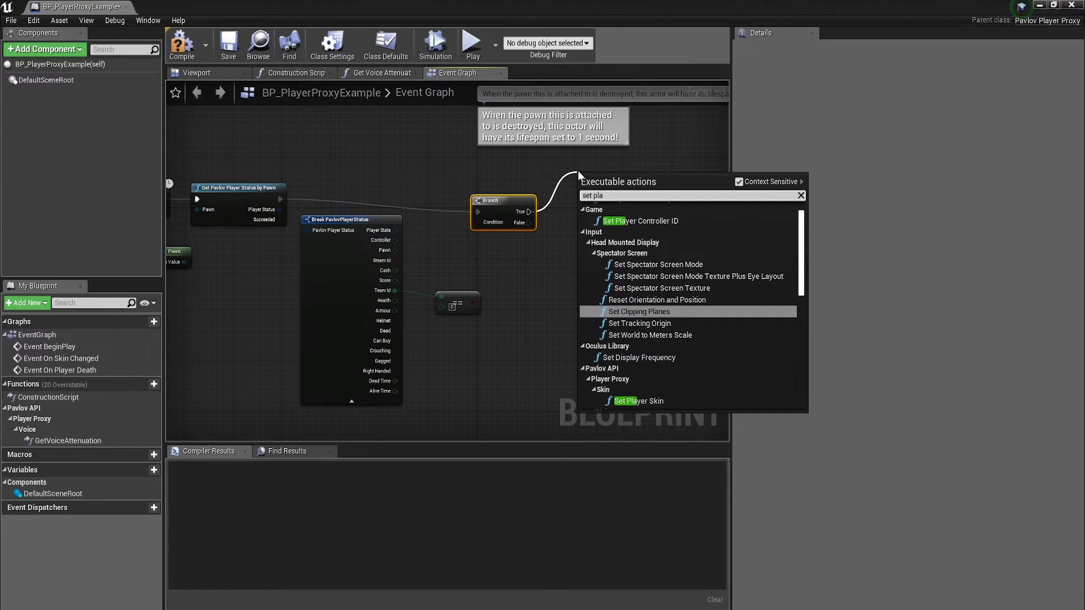
left_click(638, 401)
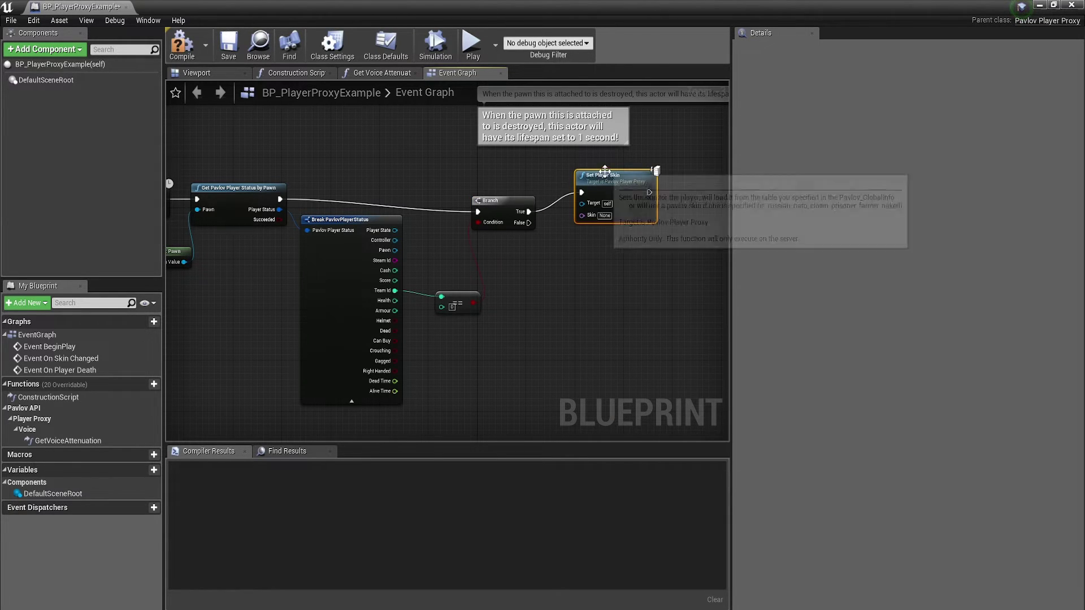
left_click_drag(608, 154, 656, 155)
scroll(642, 247, "down", 1)
scroll(646, 205, "up", 4)
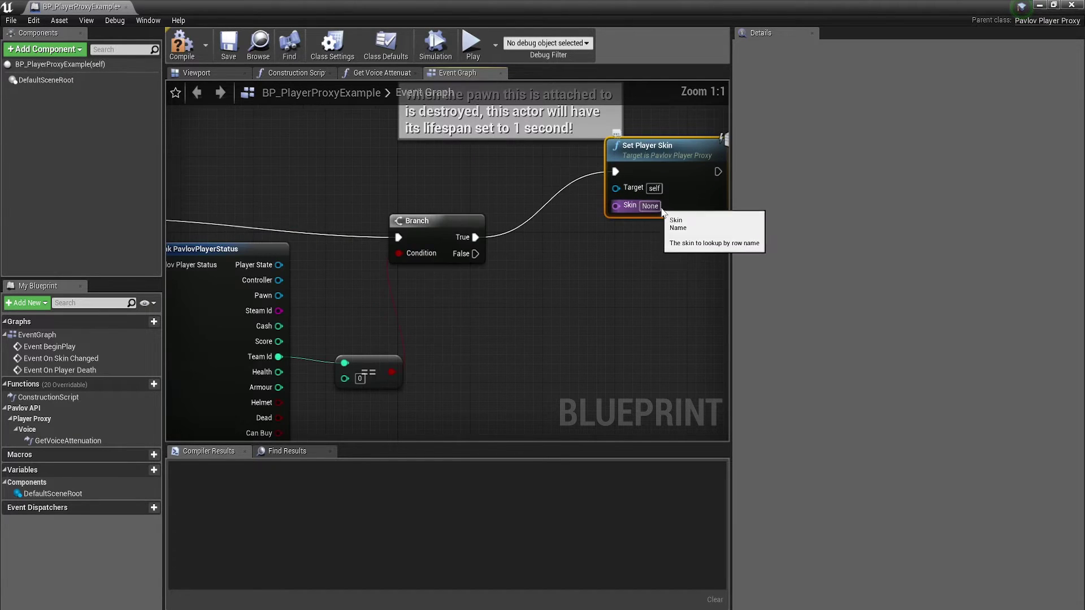
scroll(620, 260, "down", 4)
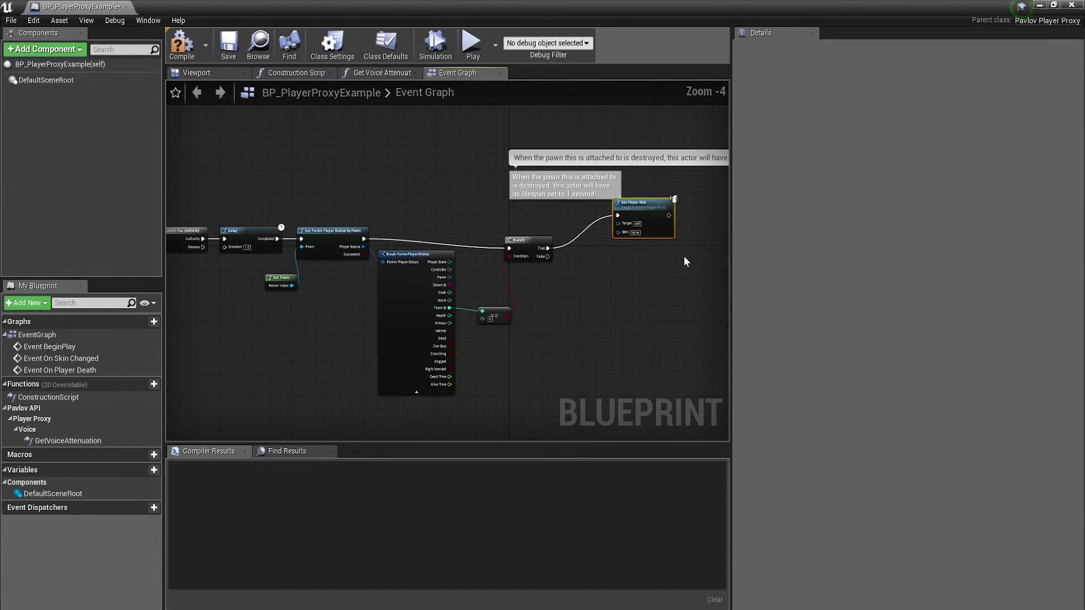
Remove the comment about the destroyed pawn's lifespan from above the Branch node.
right_click_drag(684, 262, 578, 303)
left_click(486, 251)
left_click(504, 255)
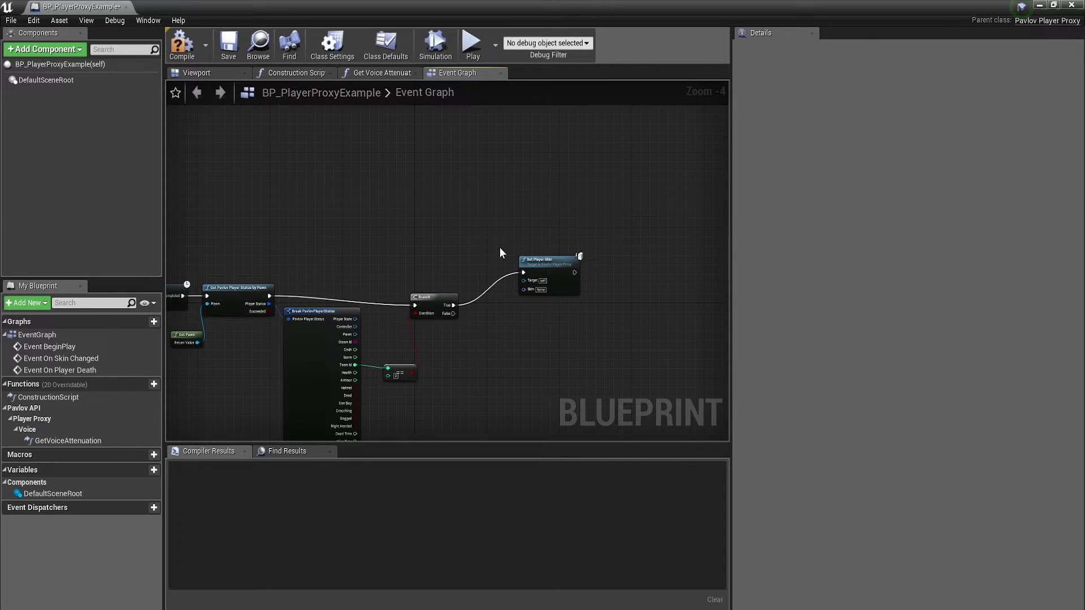
Feed the Skin input of Set Player Skin from a new Select node.
left_click_drag(553, 257, 512, 251)
type("sele")
key("Return")
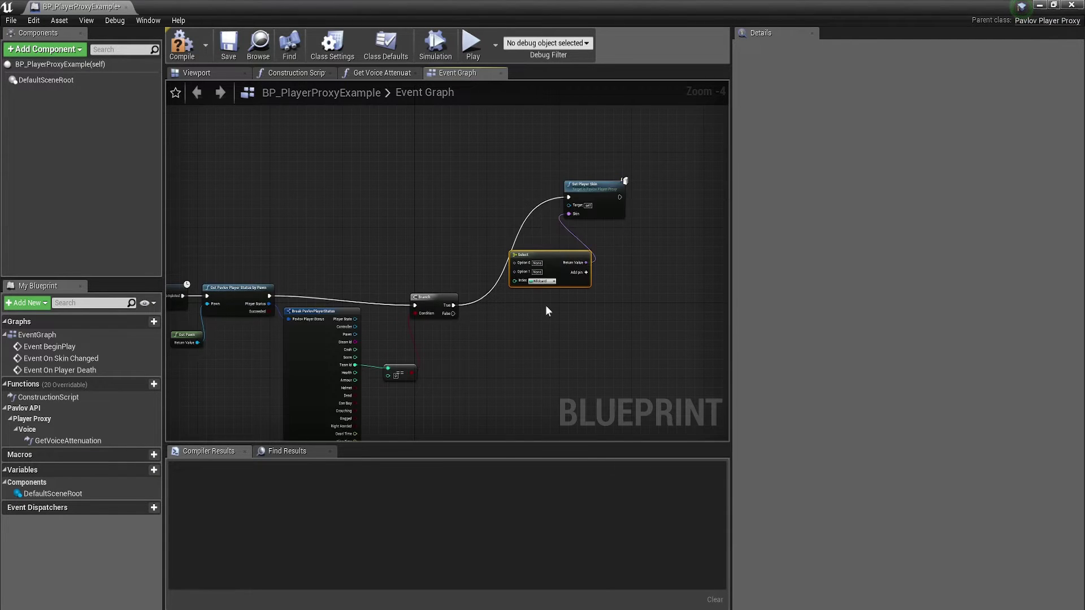
Drive the Select node's Index with a Random Integer in Range node, Min 0 and Max 3, and add an Option 2 pin.
left_click_drag(548, 259, 535, 314)
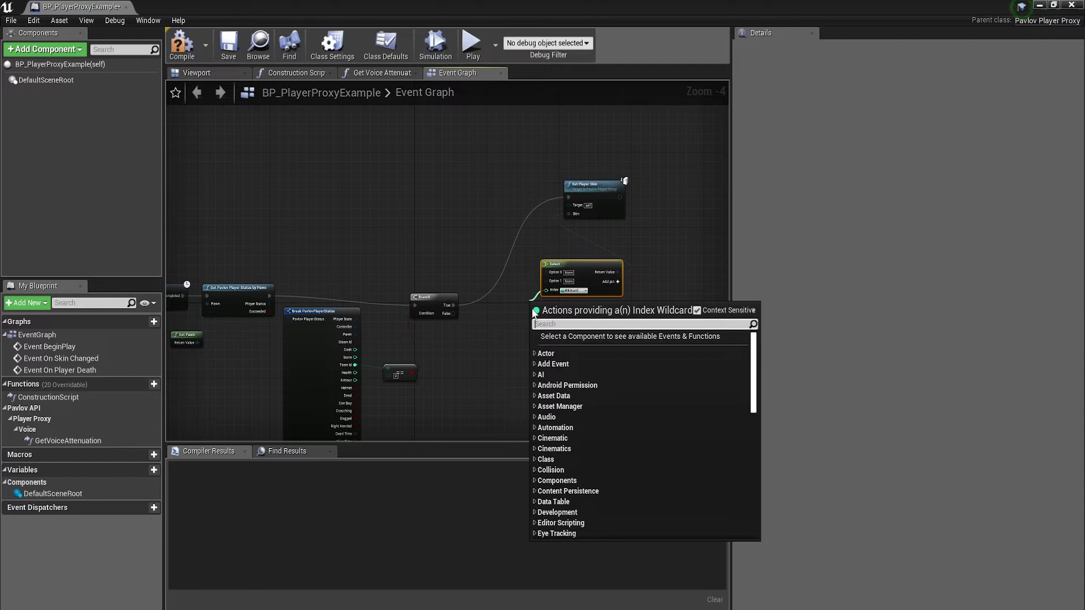
type("rand")
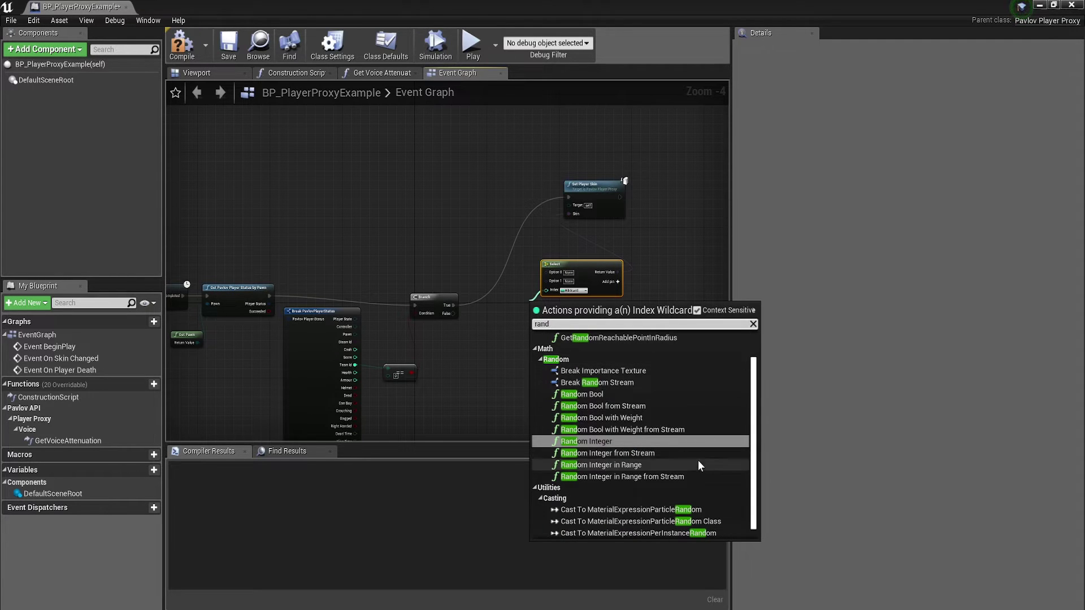
left_click(678, 465)
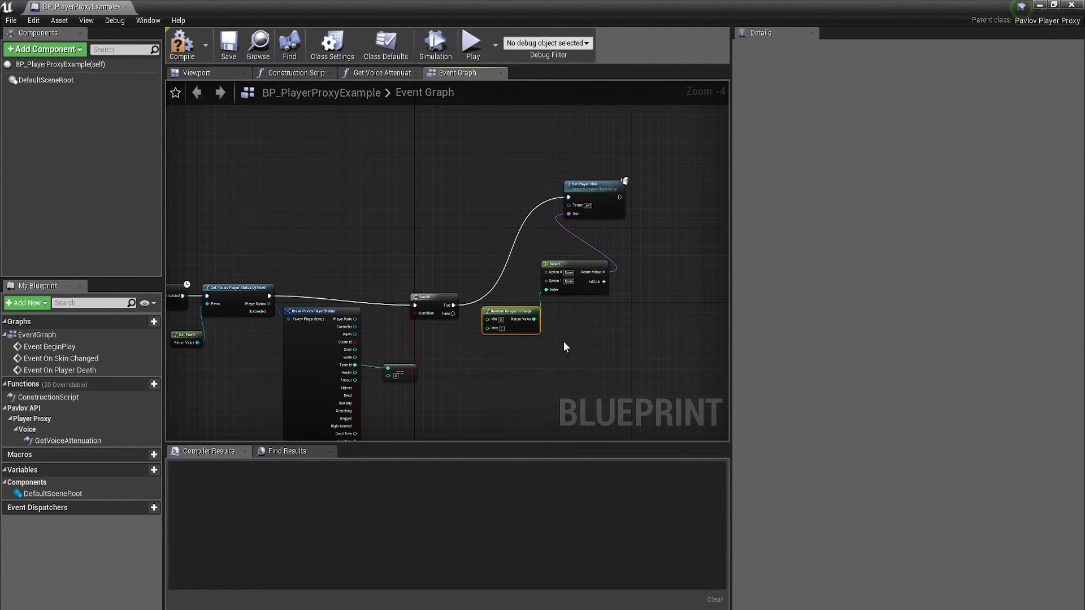
left_click(601, 282)
left_click_drag(511, 312, 502, 316)
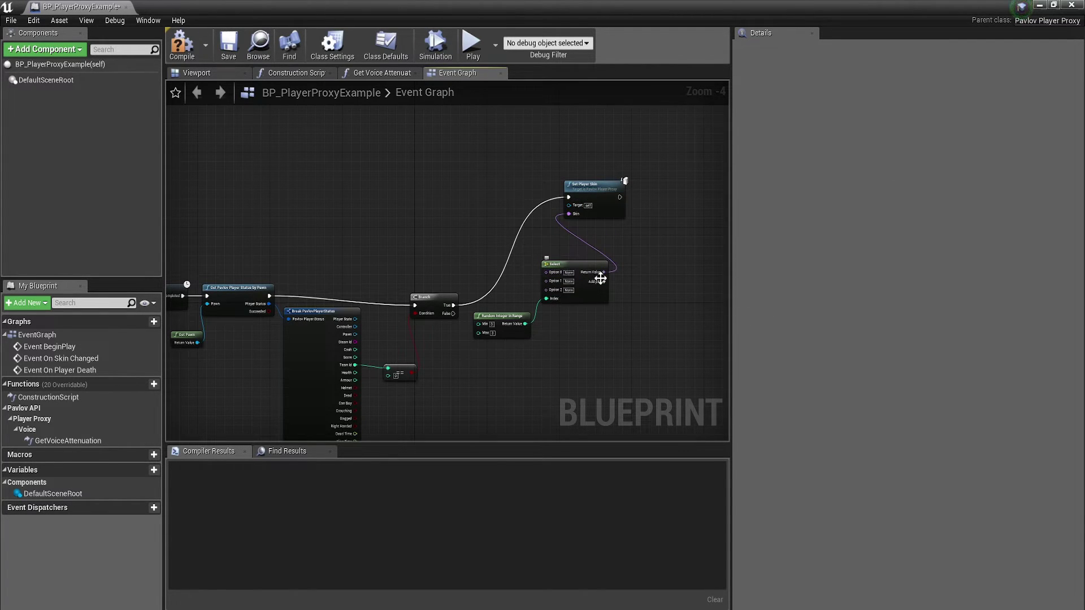
scroll(600, 279, "up", 4)
right_click_drag(521, 317, 471, 348)
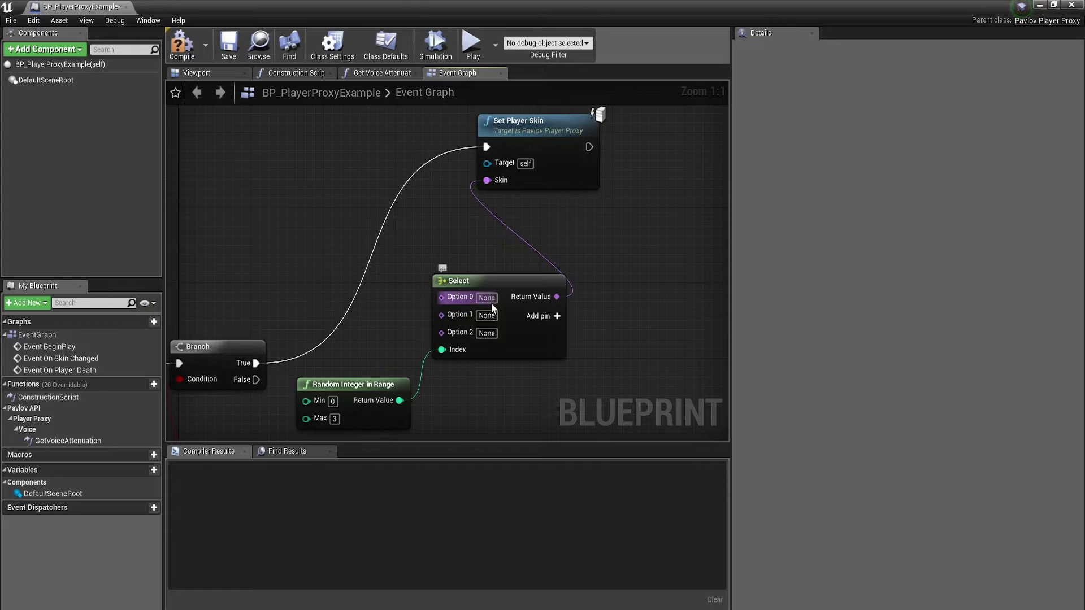
Shrink the blueprint window and open the PlayerSkinTable data table to check the skin row names.
double_click(468, 6)
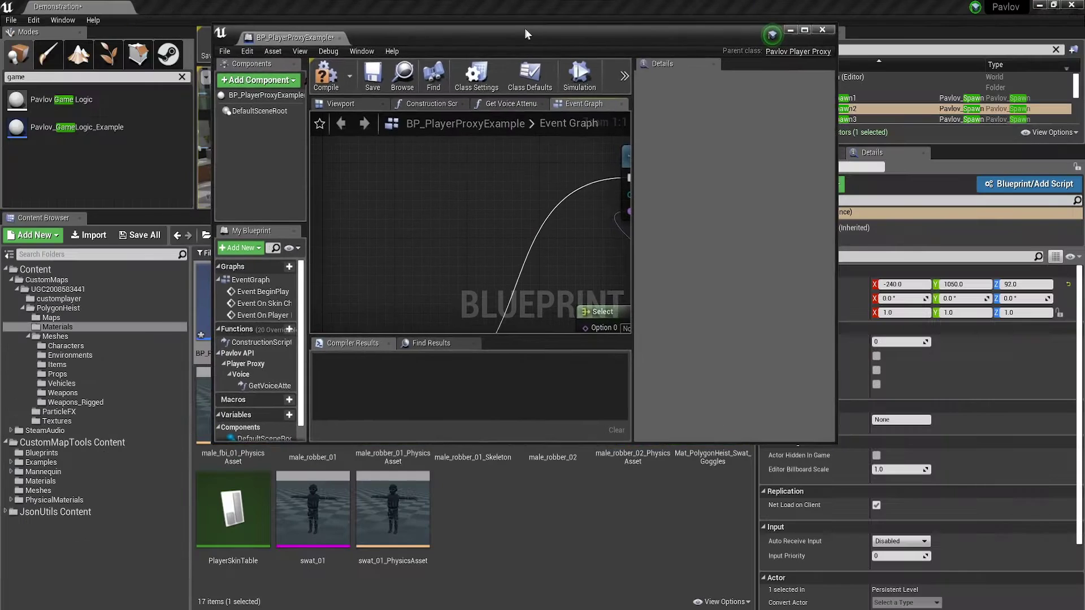
right_click_drag(640, 251, 498, 156)
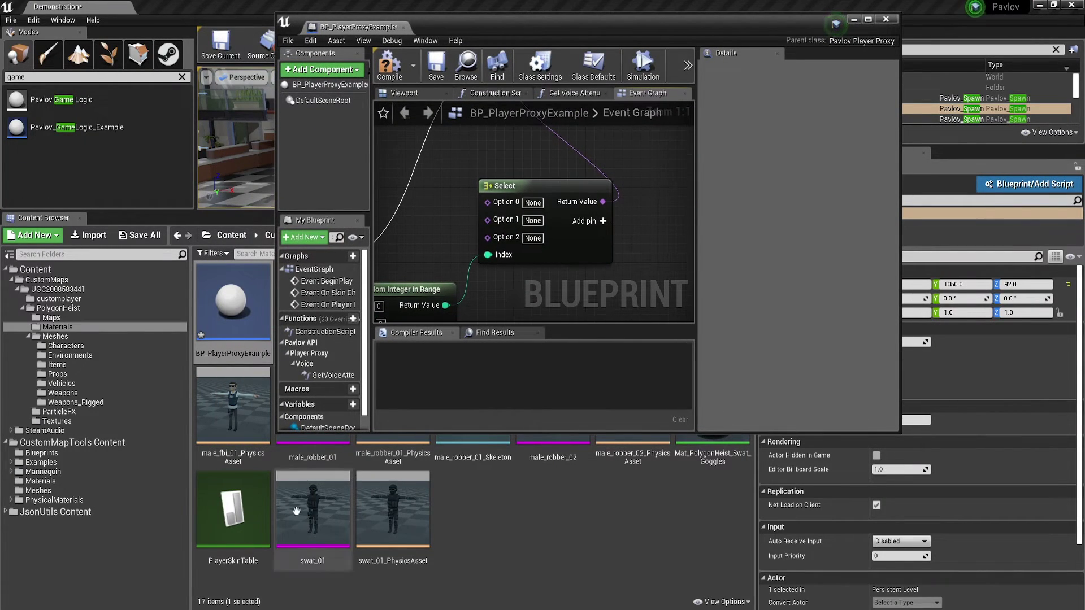
double_click(233, 508)
left_click(354, 26)
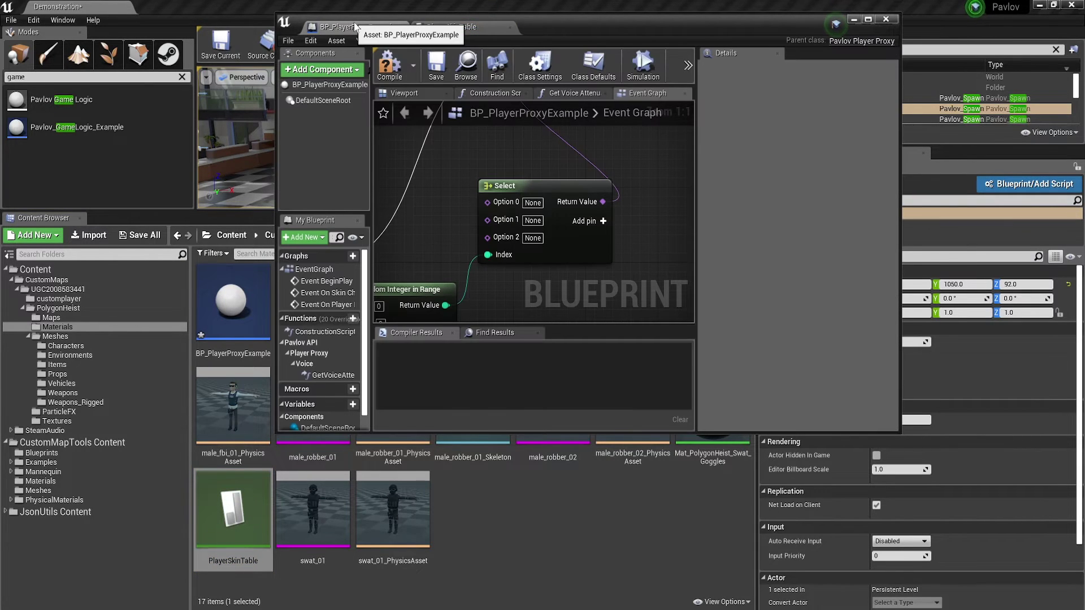
left_click(446, 26)
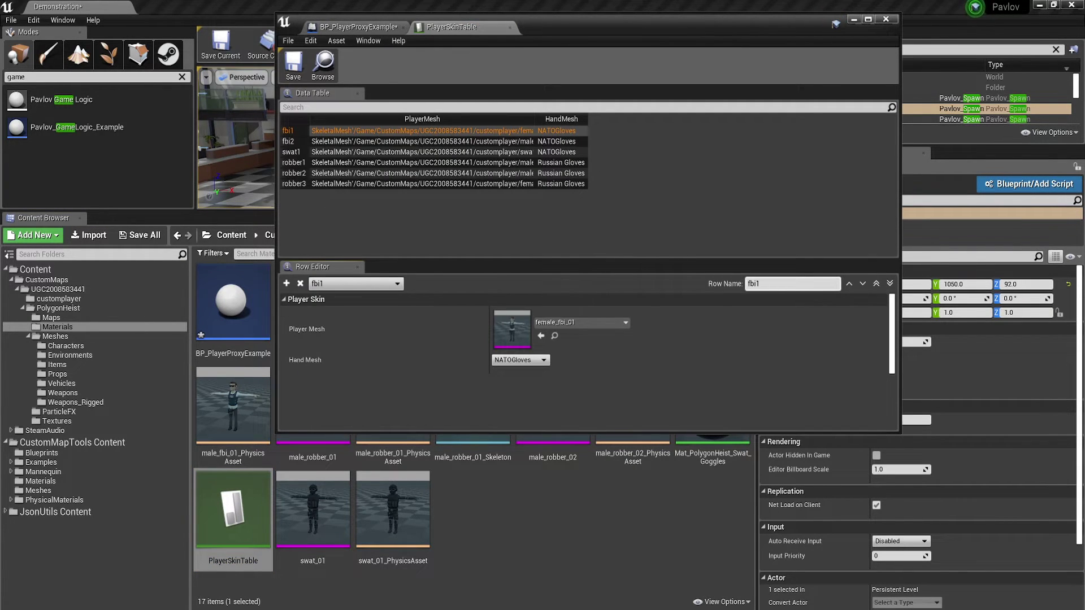
Set the Select node's three options to fbi1, fbi2 and swat1, checking the row names against PlayerSkinTable.
left_click(355, 26)
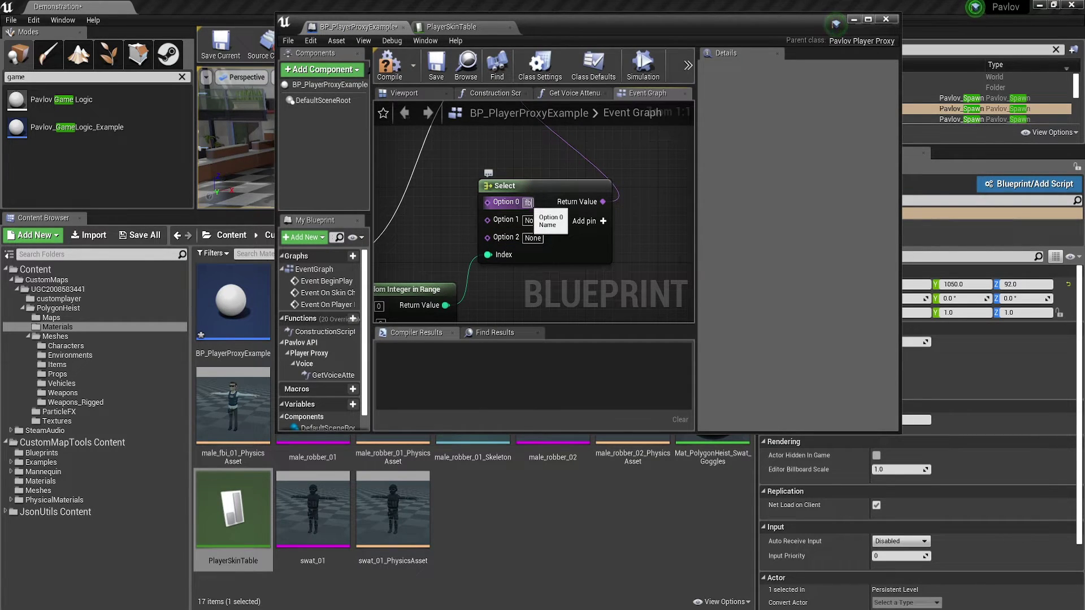
key("Return")
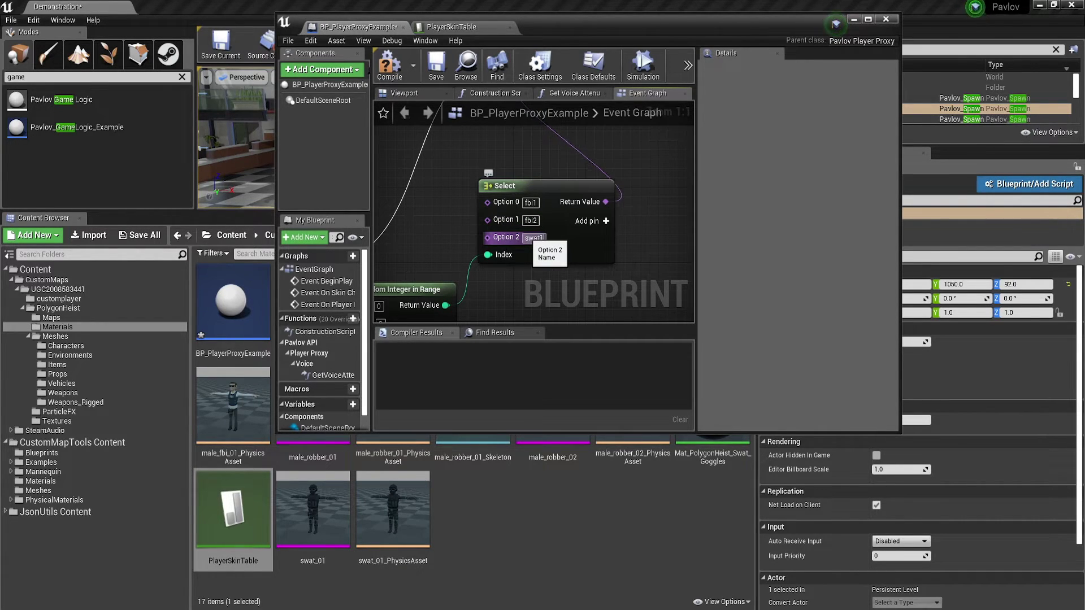
key("Return")
left_click(464, 26)
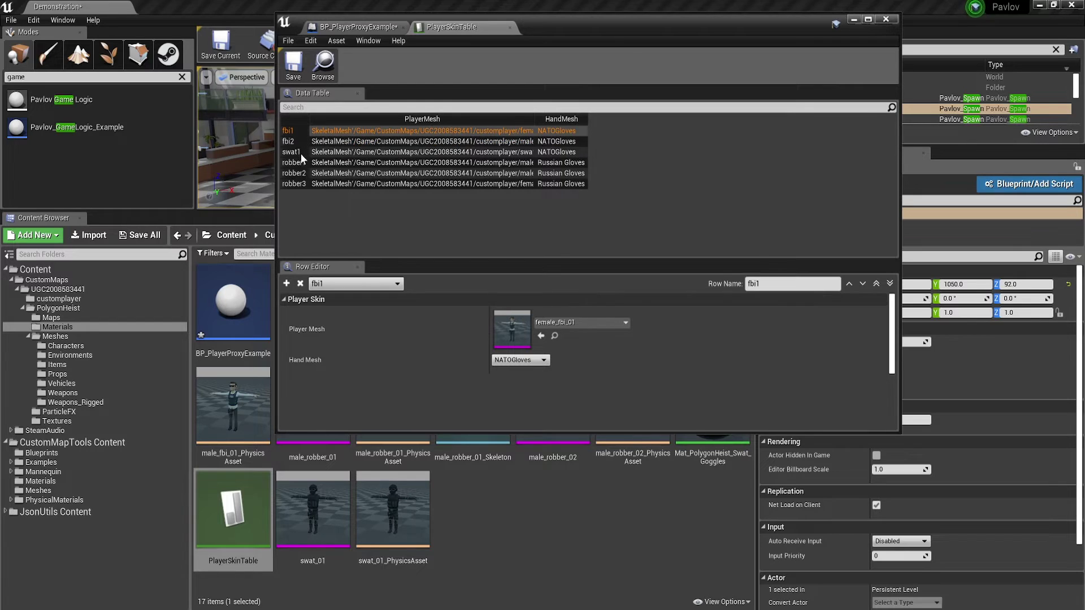
left_click(375, 29)
Move the Select and Random Integer in Range nodes above the Branch node, beside Set Player Skin.
scroll(595, 279, "down", 5)
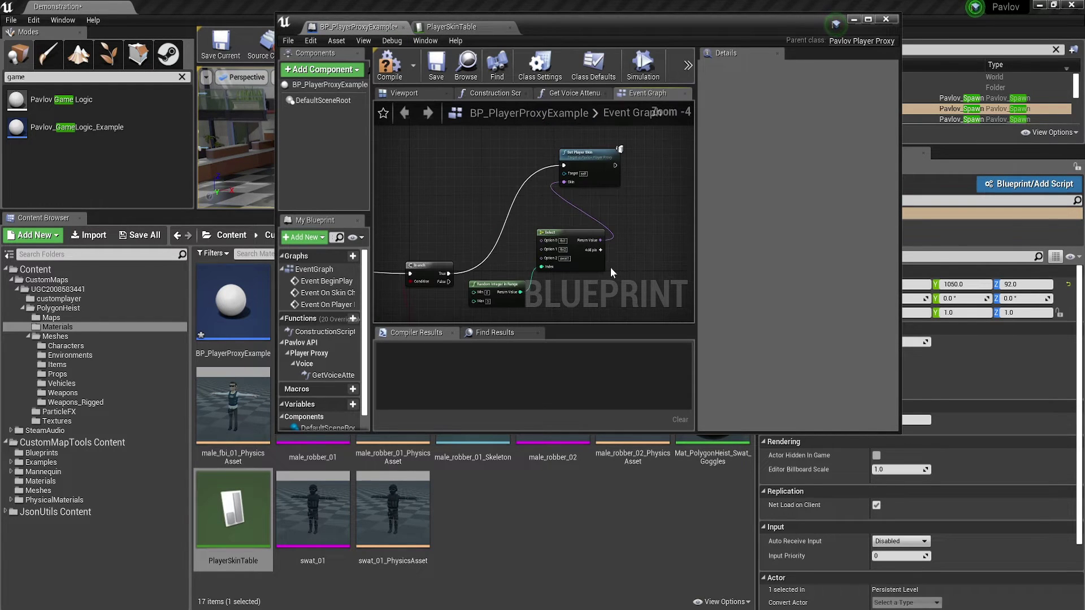
right_click_drag(605, 275, 574, 278)
scroll(588, 243, "up", 1)
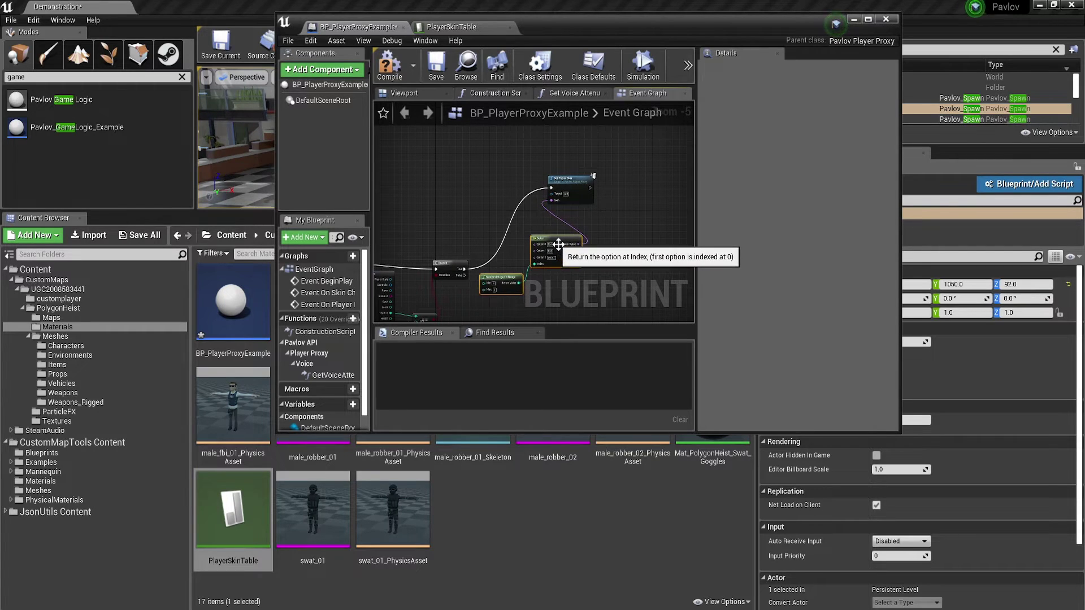
left_click_drag(547, 248, 498, 174)
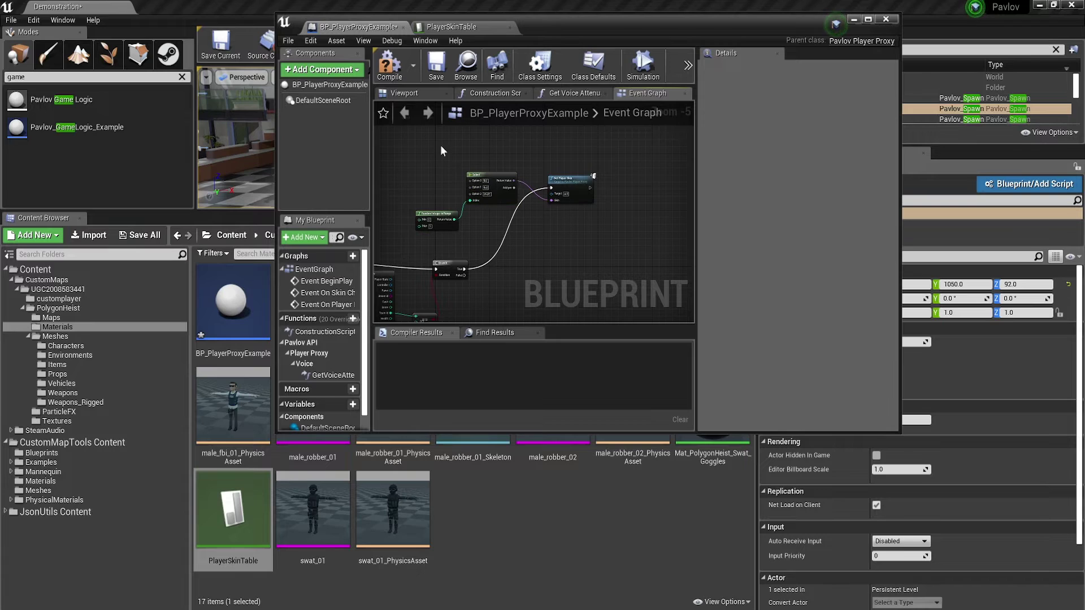
Duplicate the Set Player Skin, Select and Random Integer in Range nodes and place the copies below the Branch output wire.
left_click_drag(578, 219, 577, 219)
key("ctrl+c")
key("ctrl+v")
right_click_drag(606, 287, 570, 215)
left_click_drag(627, 138, 564, 234)
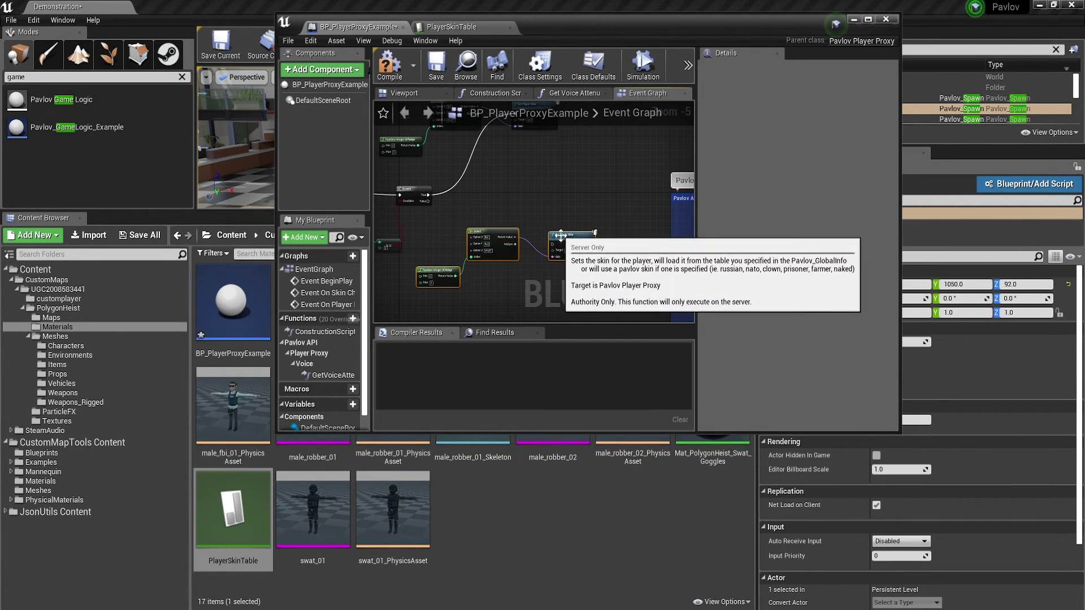
Connect the Branch's False output to the copied Set Player Skin and set its Select options to robber1, robber2 and robber3.
left_click_drag(425, 202, 540, 203)
key("ctrl+z")
scroll(482, 241, "up", 2)
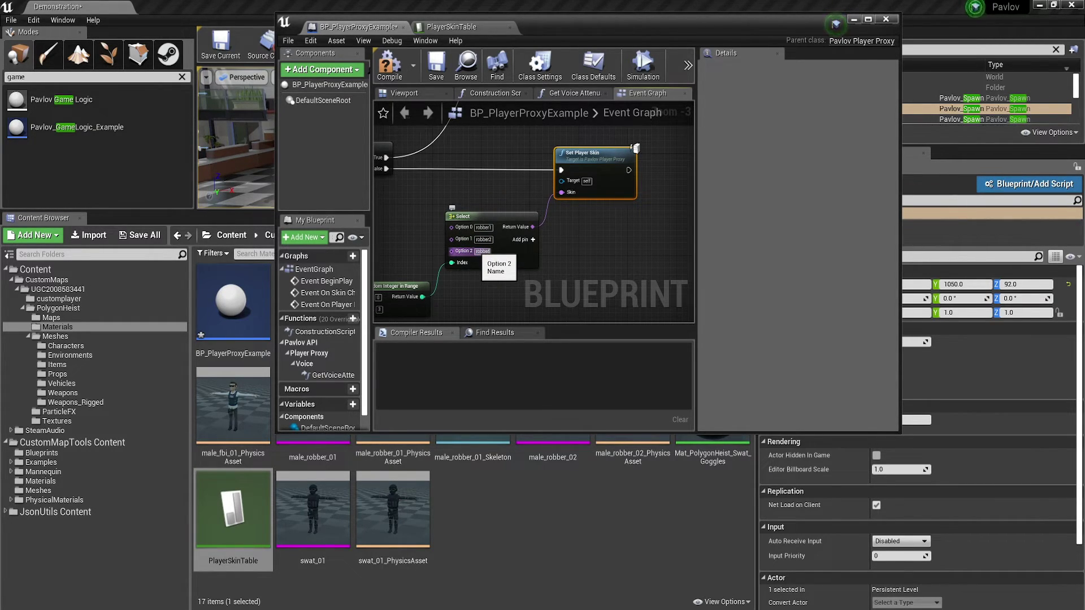
left_click(544, 283)
scroll(543, 283, "down", 2)
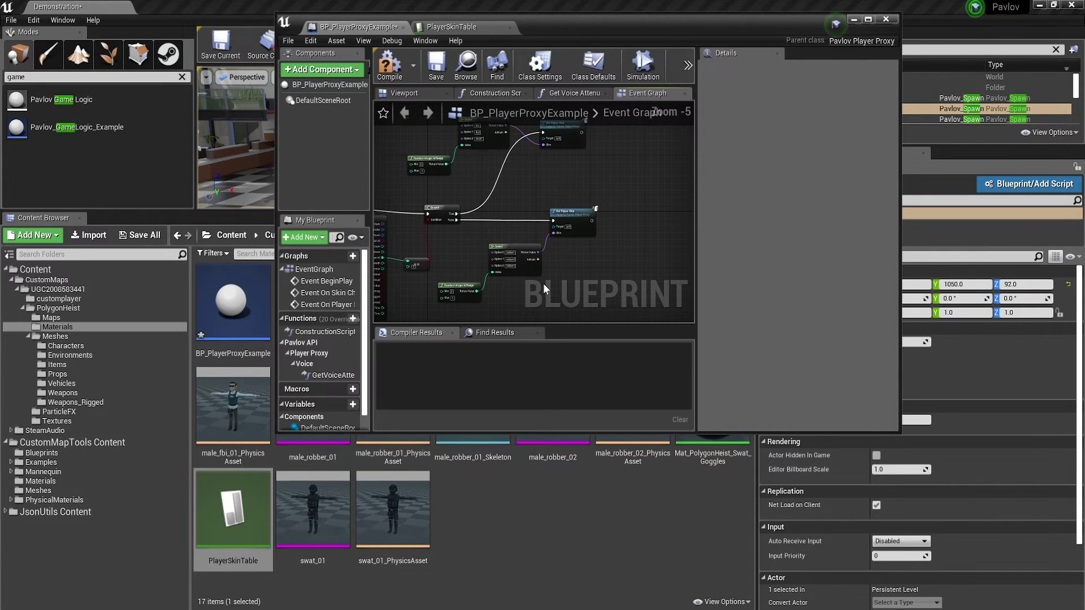
Compile the BP_PlayerProxyExample blueprint and close its editor window.
left_click(390, 62)
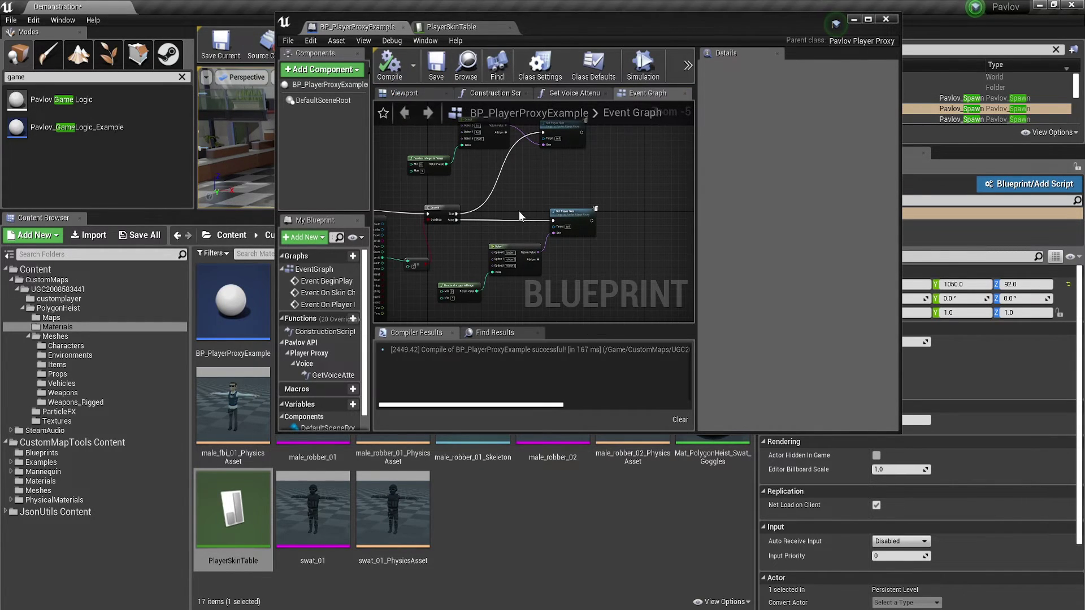
left_click(885, 20)
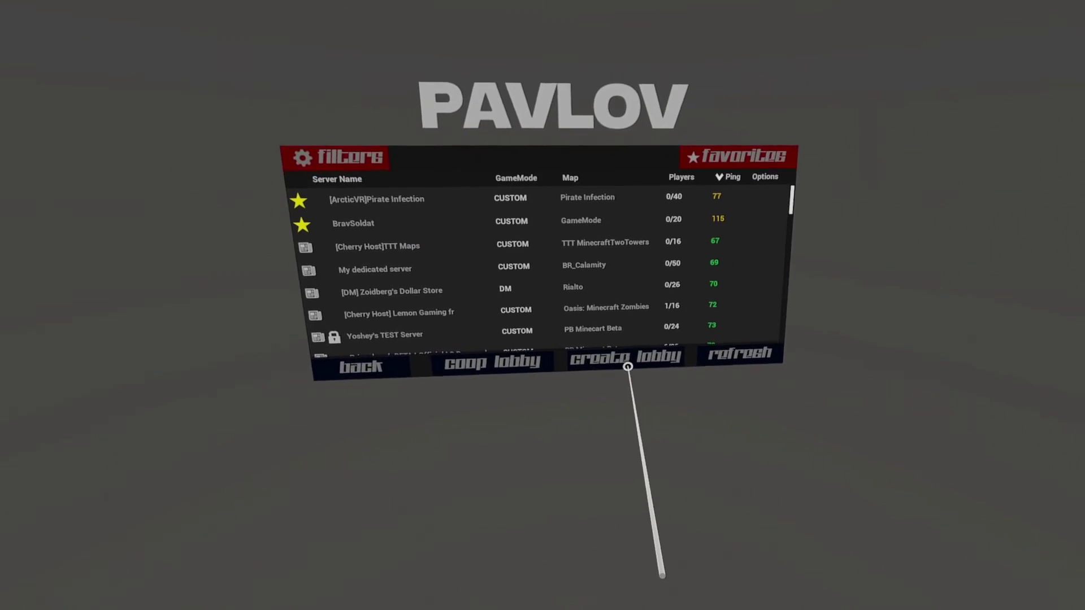
Switch to Pavlov VR, create a lobby with the installed Time Heist map and start the game.
left_click(625, 364)
left_click(527, 351)
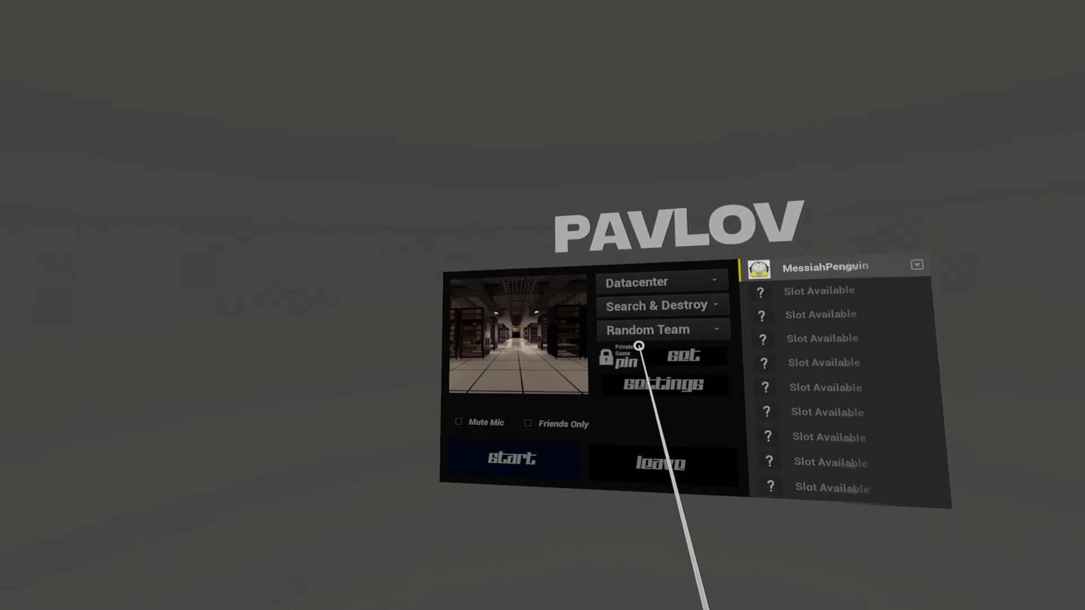
left_click(625, 284)
left_click(685, 361)
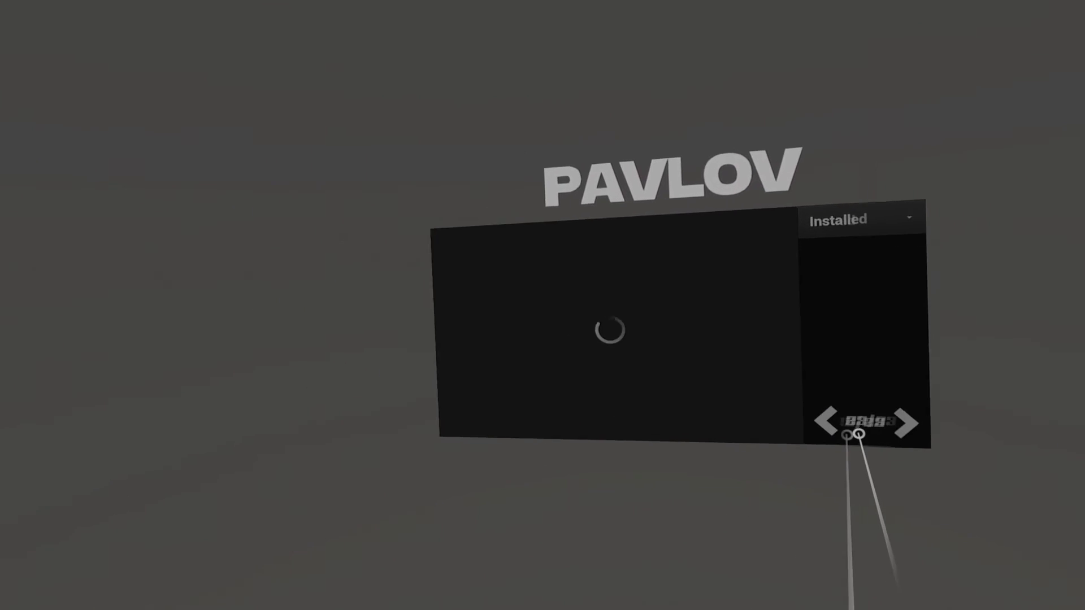
left_click(724, 367)
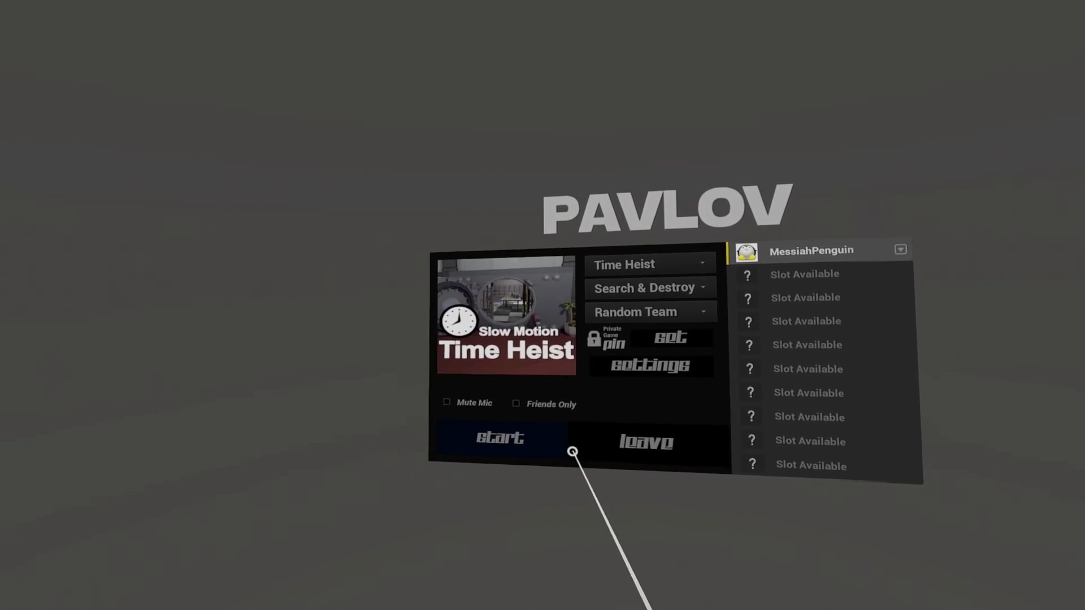
left_click(486, 440)
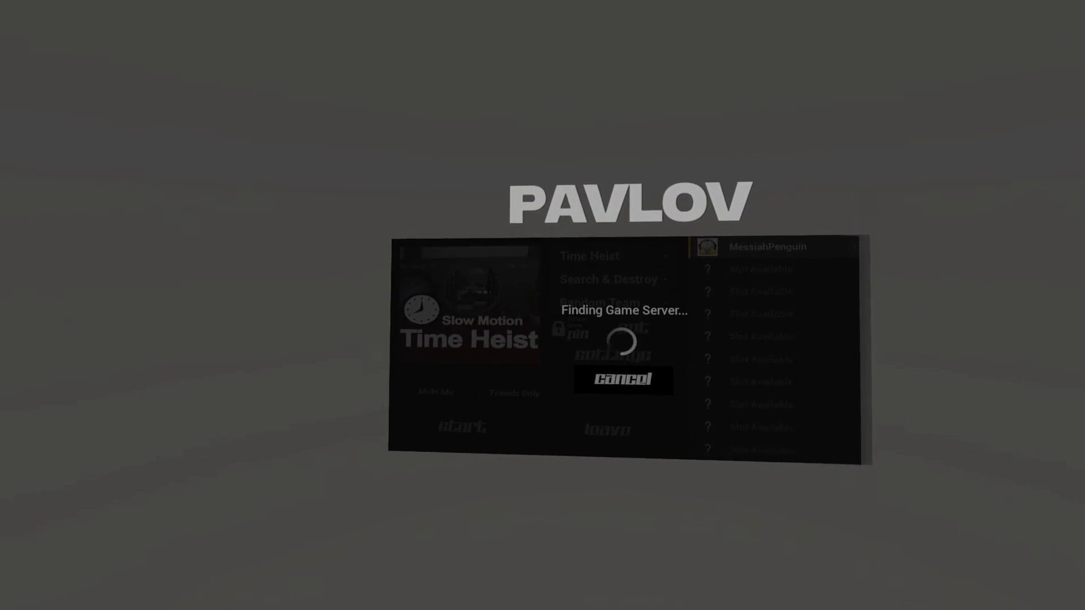